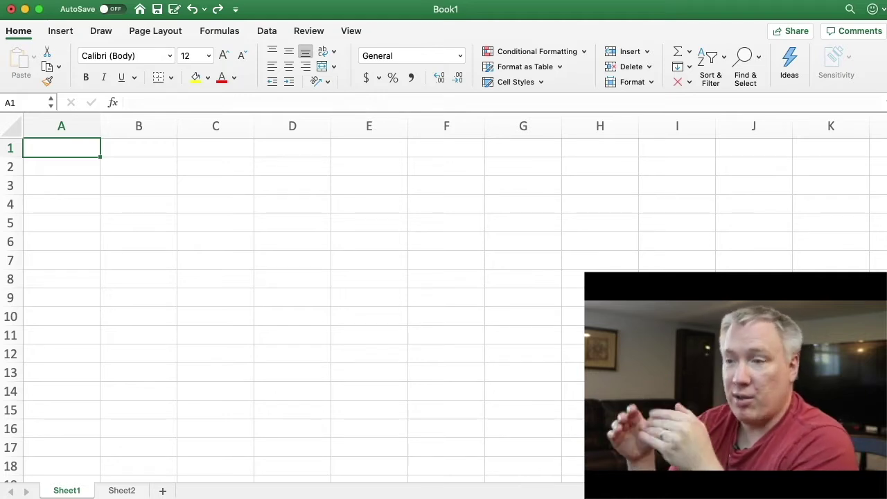
# - Enter the heading INCOME in A1 and list the two earners' first names and Other in A2:A4
pyautogui.click(62, 148)
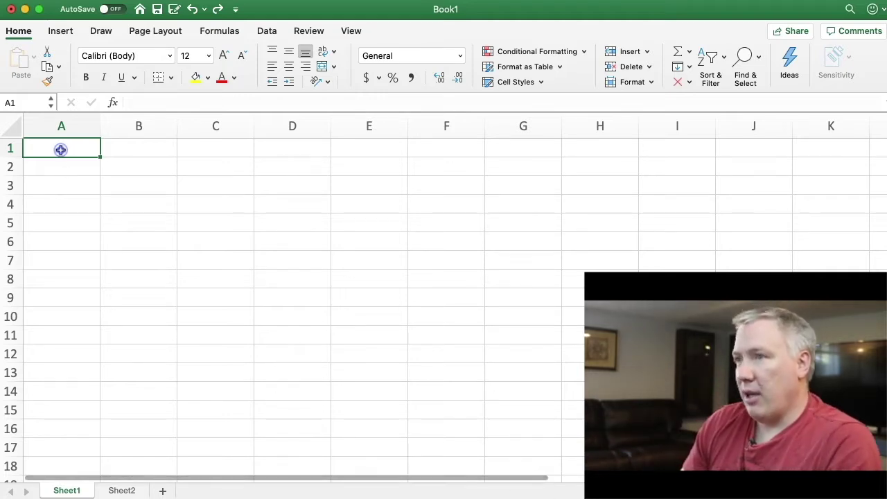
pyautogui.write('INCOME')
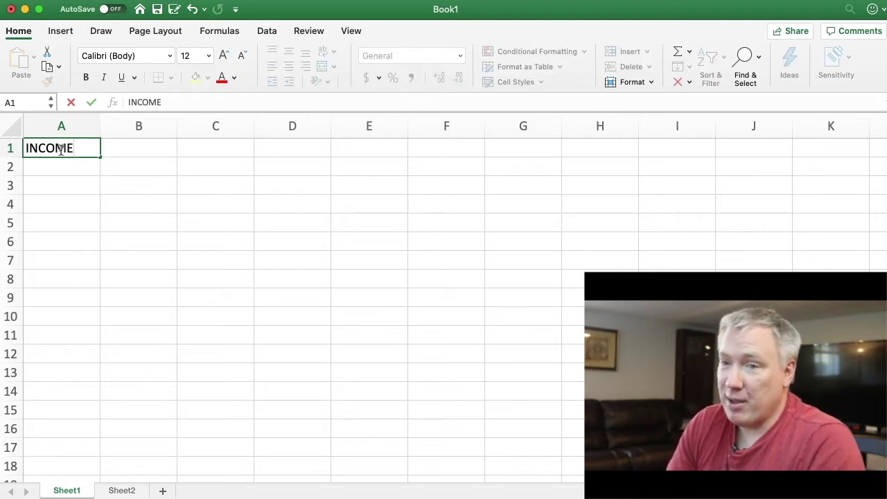
pyautogui.press('Return')
pyautogui.write('Peter')
pyautogui.press('Return')
pyautogui.write('Sa')
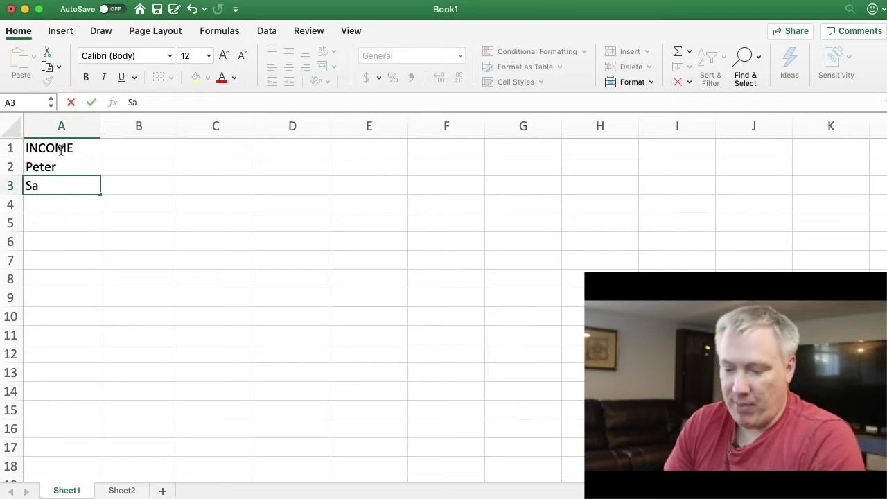
pyautogui.write('ra')
pyautogui.press('Return')
pyautogui.write('Other')
pyautogui.press('Return')
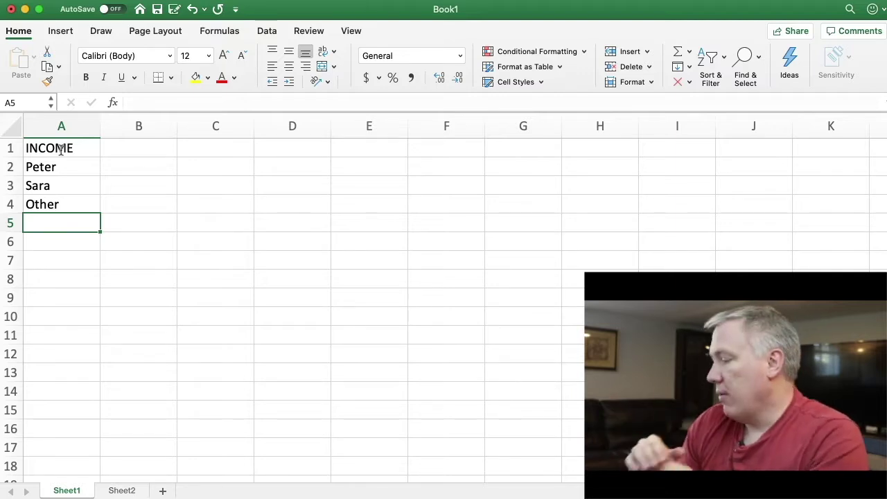
# - Enter the month 4/2020 in B1 and merge and center it across B1:C1
pyautogui.click(134, 147)
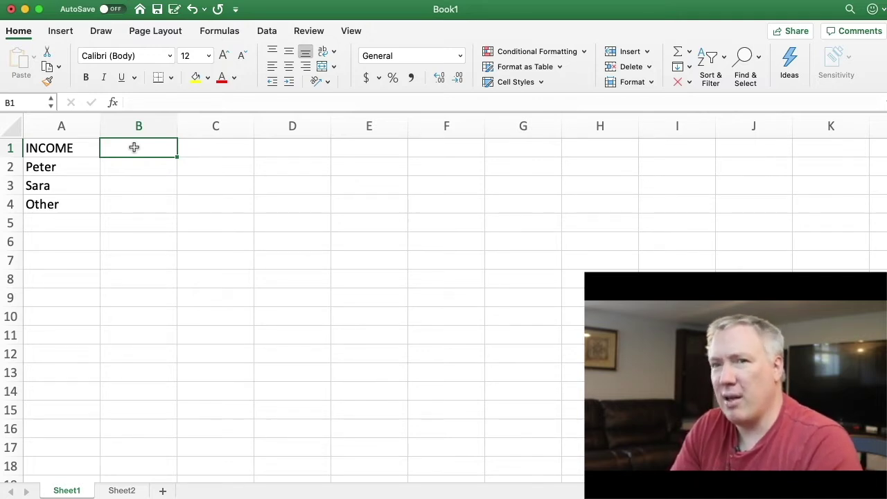
pyautogui.write('4/2020')
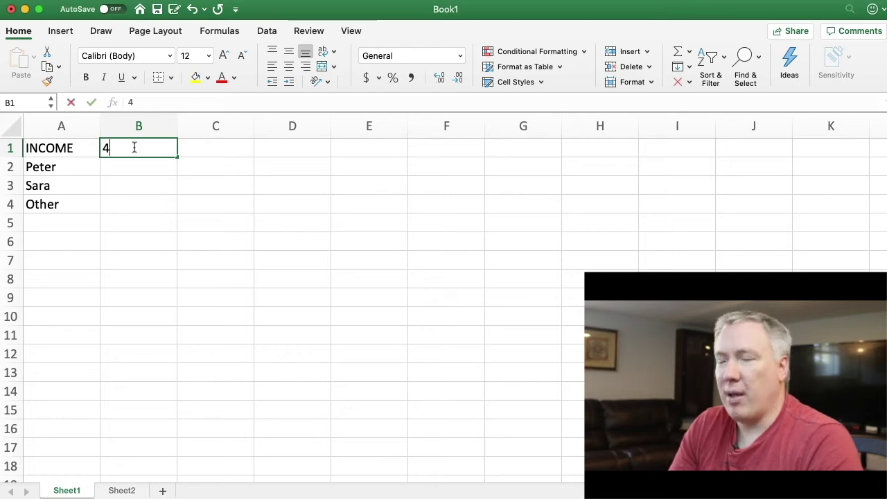
pyautogui.press('Return')
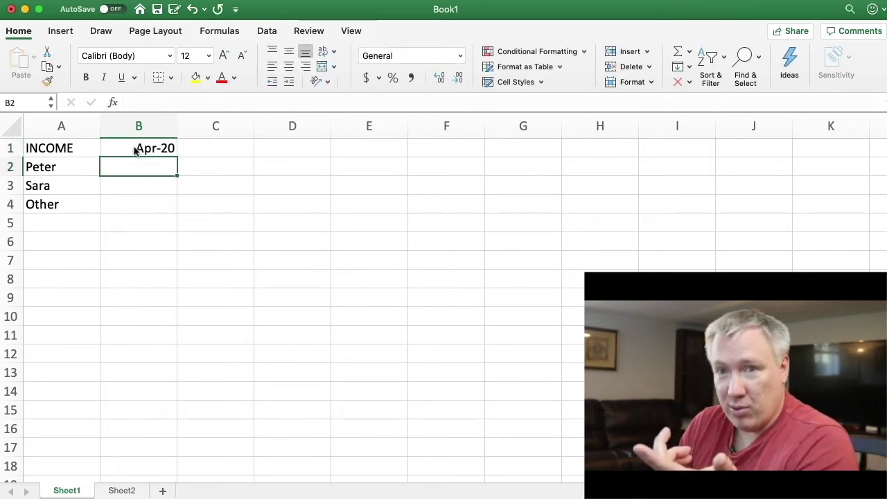
pyautogui.hscroll(2, 136, 151)
pyautogui.hscroll(-2, 135, 150)
pyautogui.moveTo(137, 147); pyautogui.dragTo(190, 145)
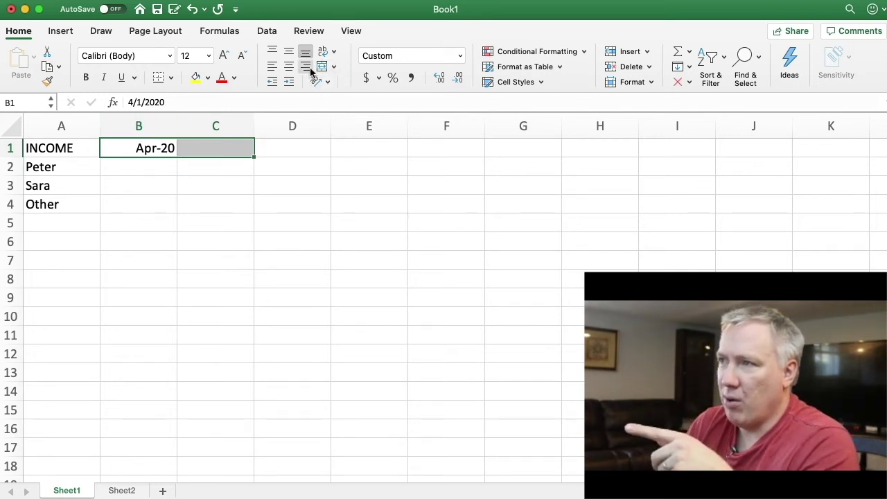
pyautogui.click(333, 67)
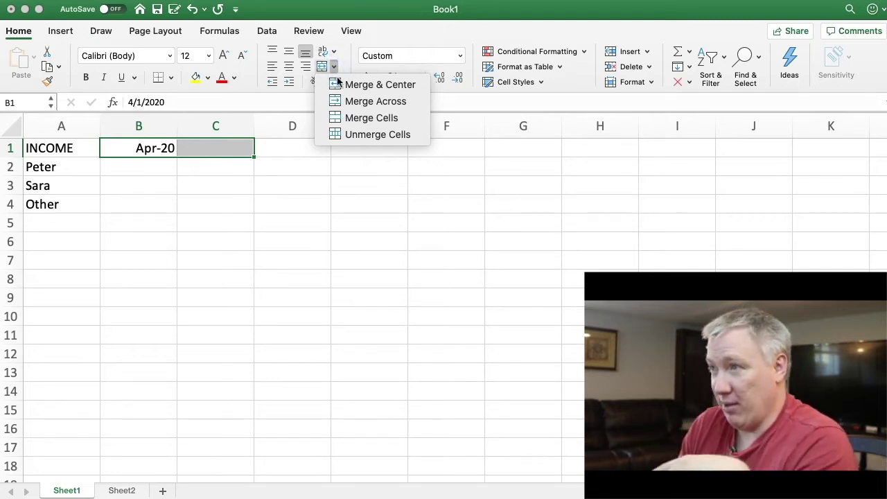
pyautogui.click(386, 86)
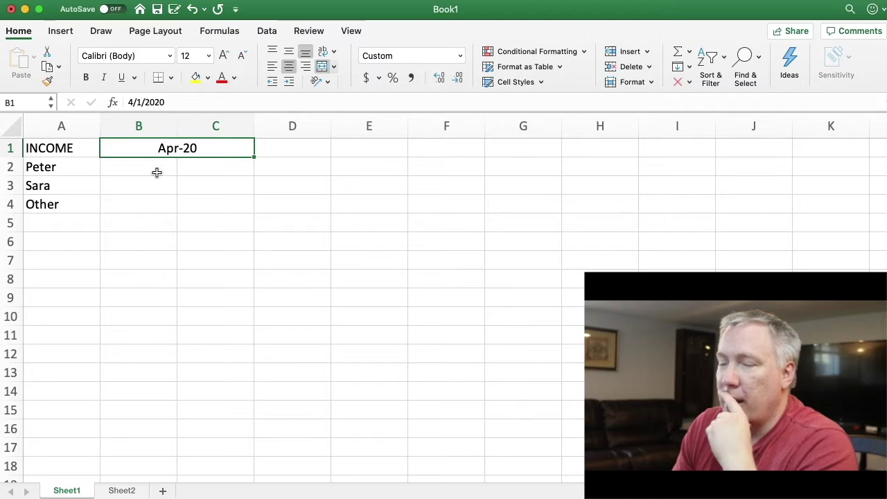
pyautogui.moveTo(147, 168); pyautogui.dragTo(156, 202)
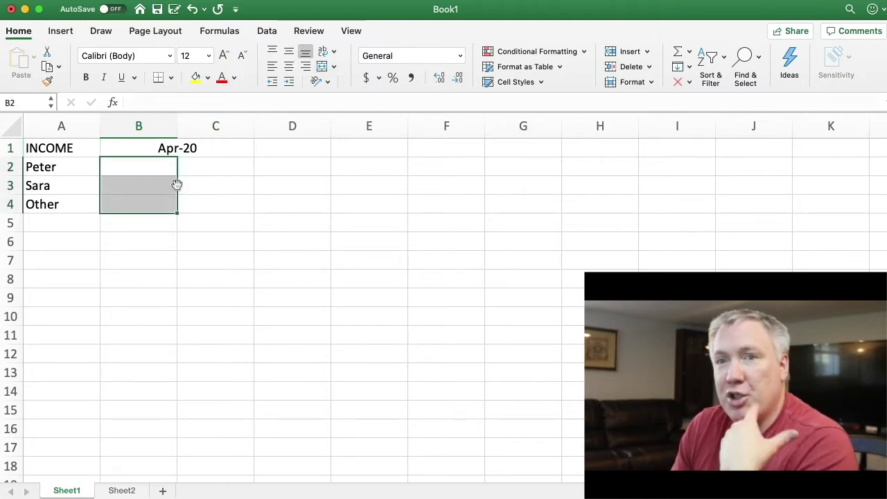
pyautogui.moveTo(198, 162); pyautogui.dragTo(198, 199)
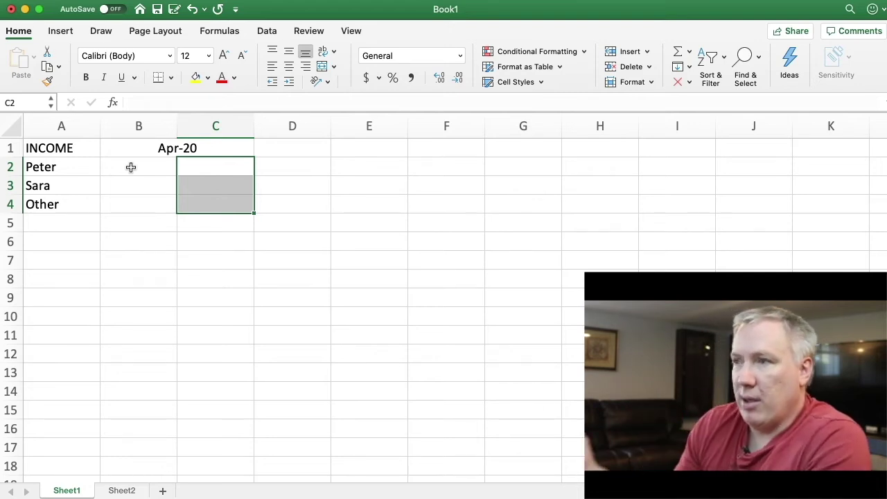
pyautogui.moveTo(131, 168); pyautogui.dragTo(129, 204)
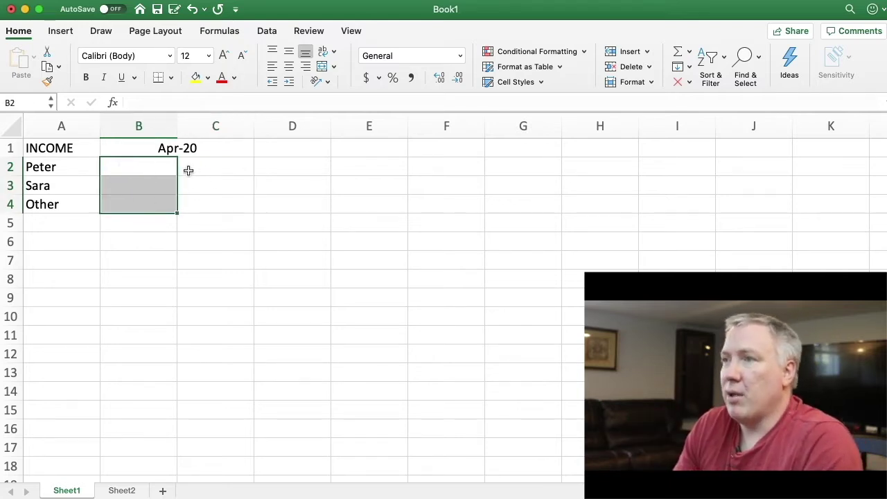
pyautogui.press('Up')
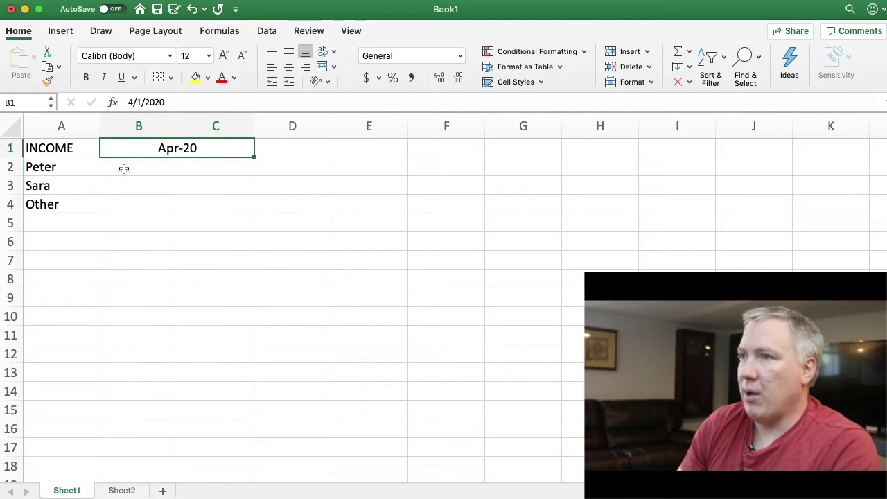
# - Enter the April income amounts 4000, 250 and 0 in B2:B4
pyautogui.click(124, 168)
pyautogui.write('4000')
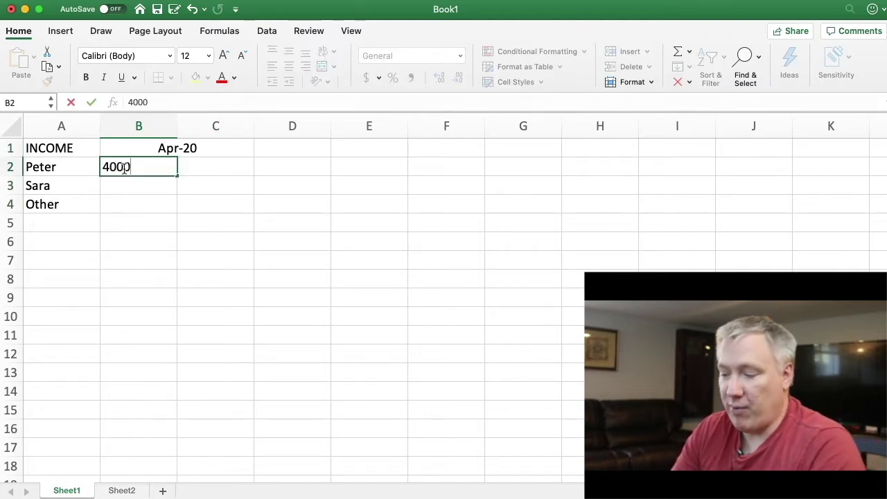
pyautogui.press('Return')
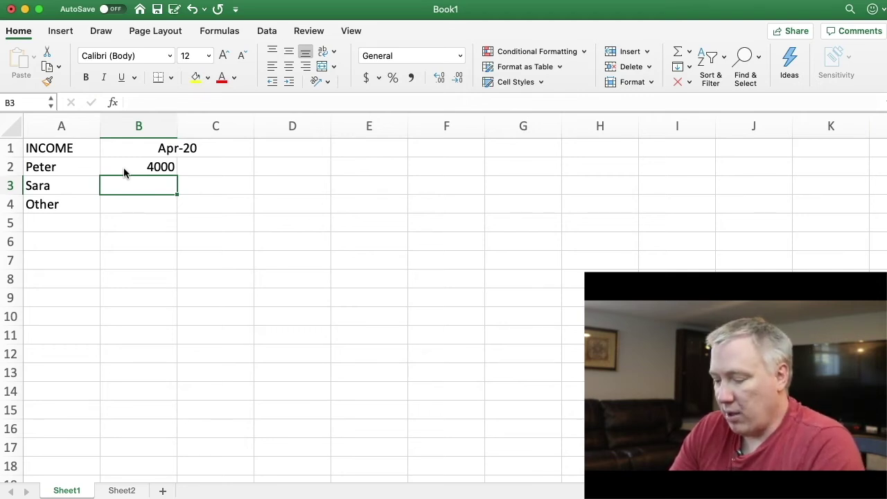
pyautogui.write('250')
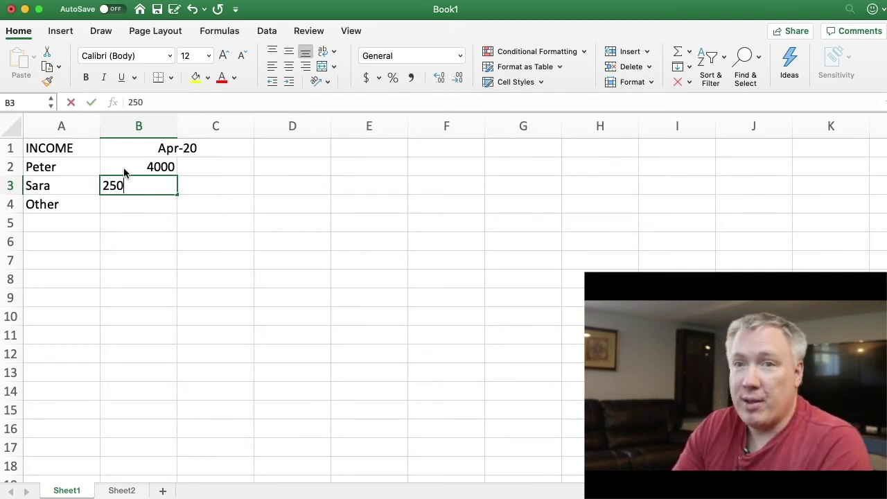
pyautogui.press('Return')
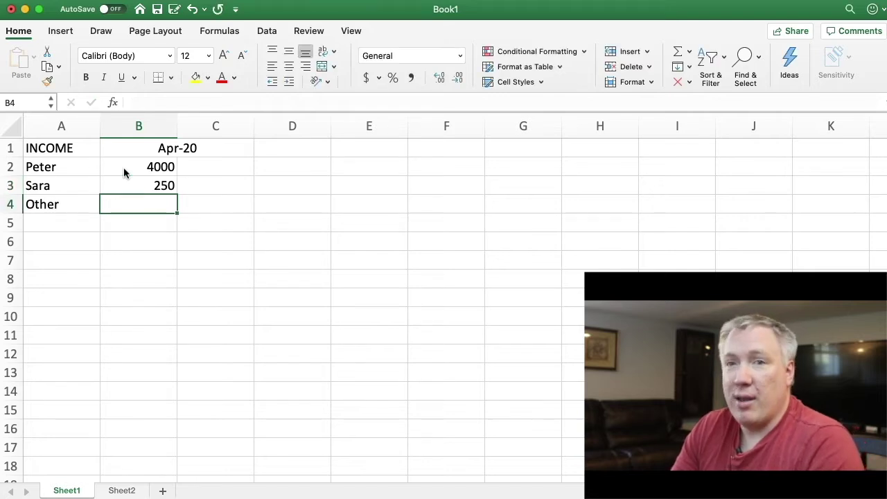
pyautogui.write('0')
pyautogui.press('Return')
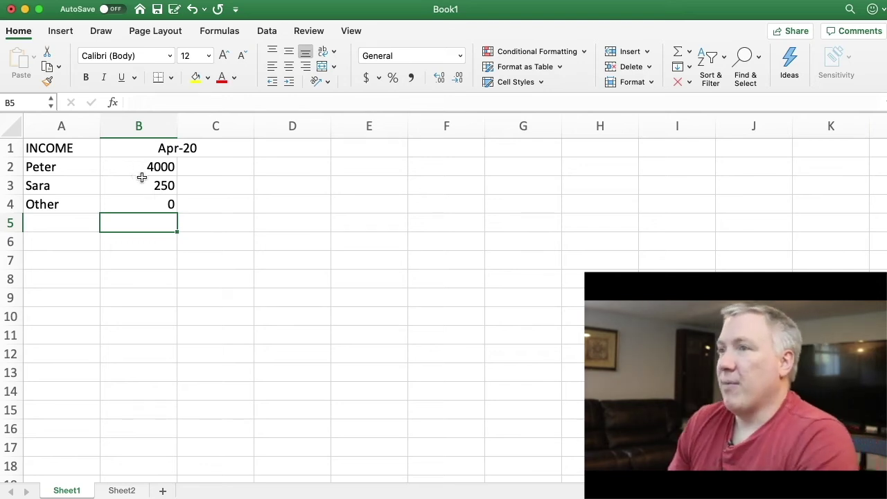
# - Add the row label TOTAL in A5 below the income sources
pyautogui.click(61, 223)
pyautogui.write('T')
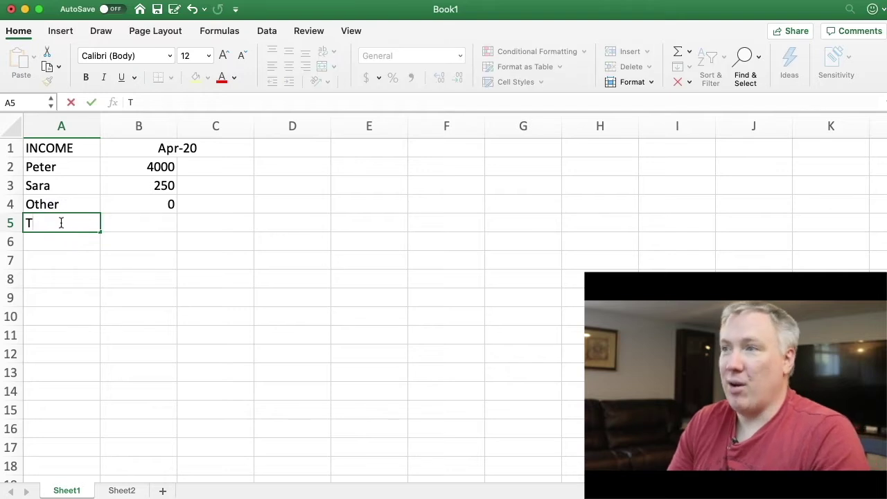
pyautogui.write('OTAL')
pyautogui.press('Tab')
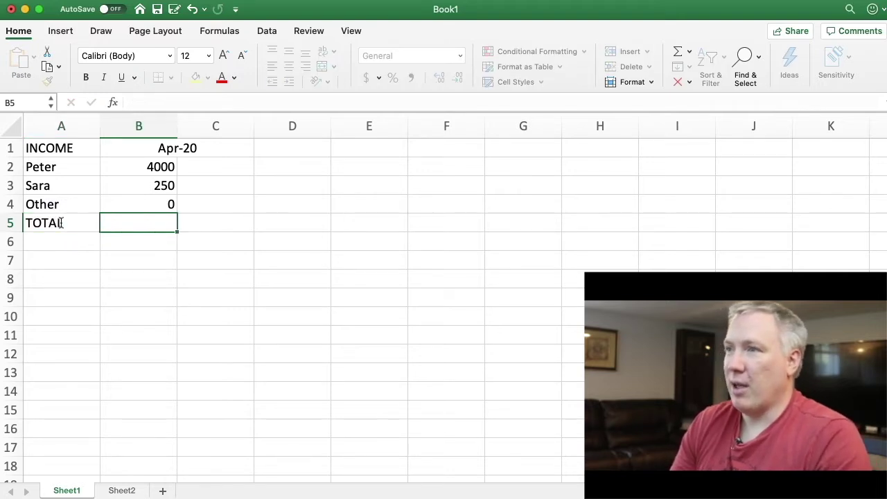
# - Apply the Currency number format to the entire rows 2 through 5
pyautogui.click(9, 167)
pyautogui.keyDown('shift'); pyautogui.click(7, 223); pyautogui.keyUp('shift')
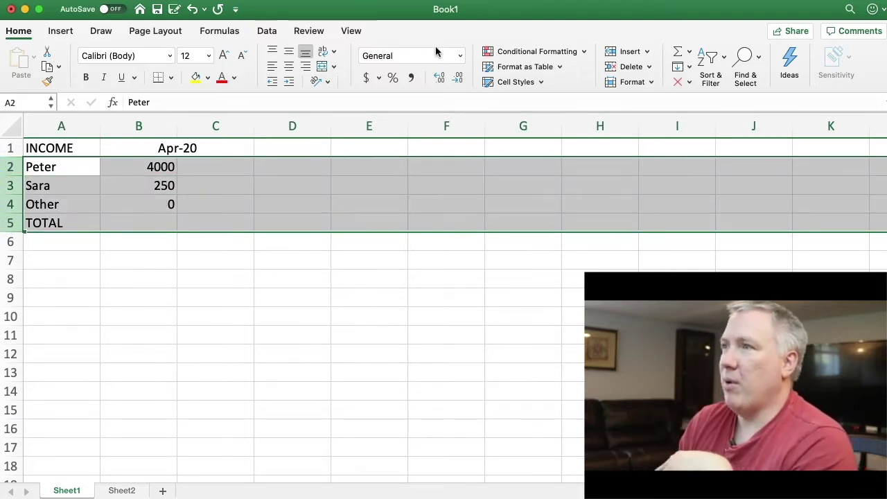
pyautogui.click(459, 56)
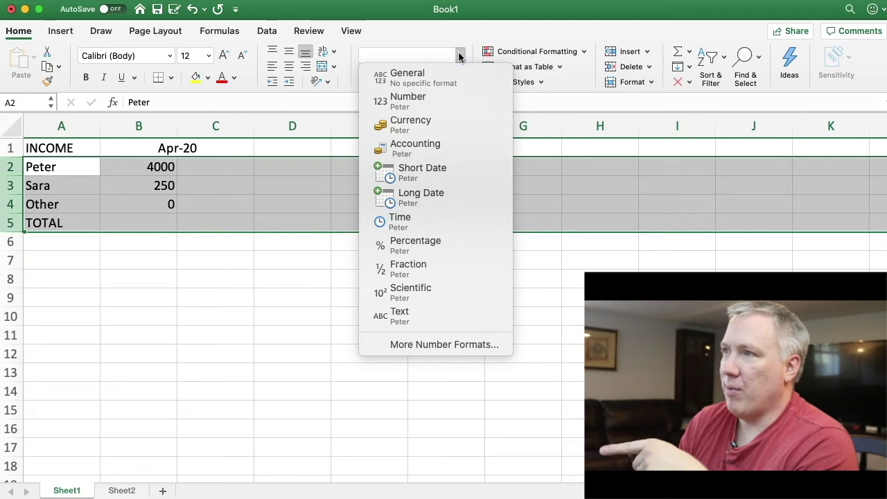
pyautogui.click(435, 122)
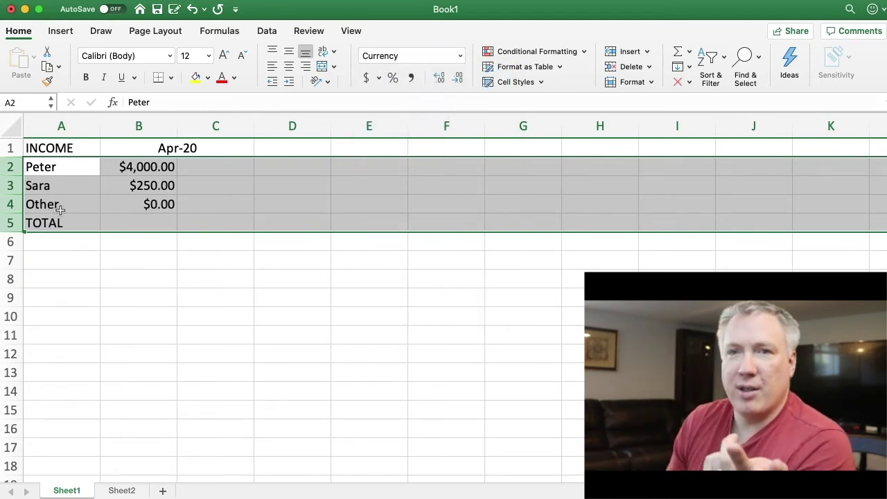
# - Total the April income in B5 with the formula =SUM(B2:B4)
pyautogui.click(126, 217)
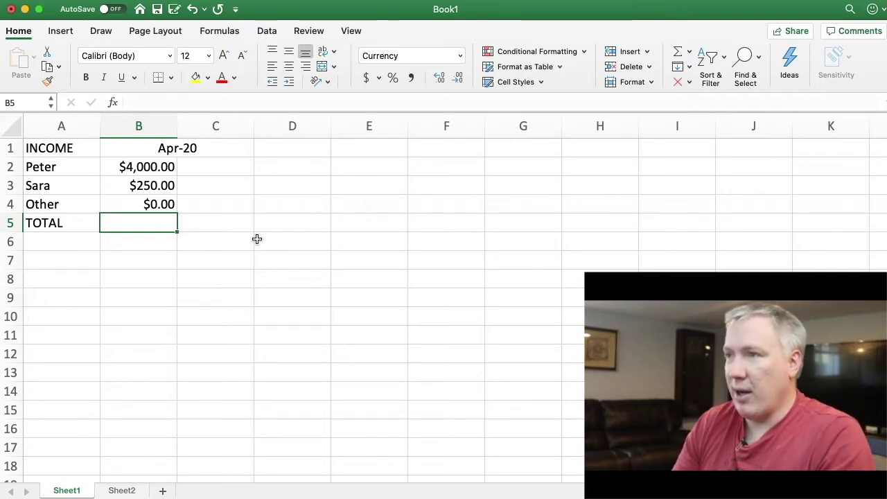
pyautogui.write('=')
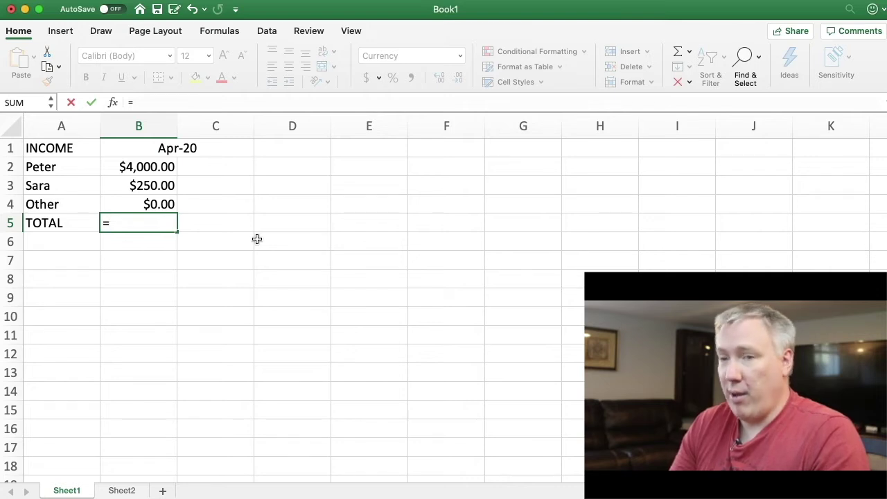
pyautogui.write('SUM')
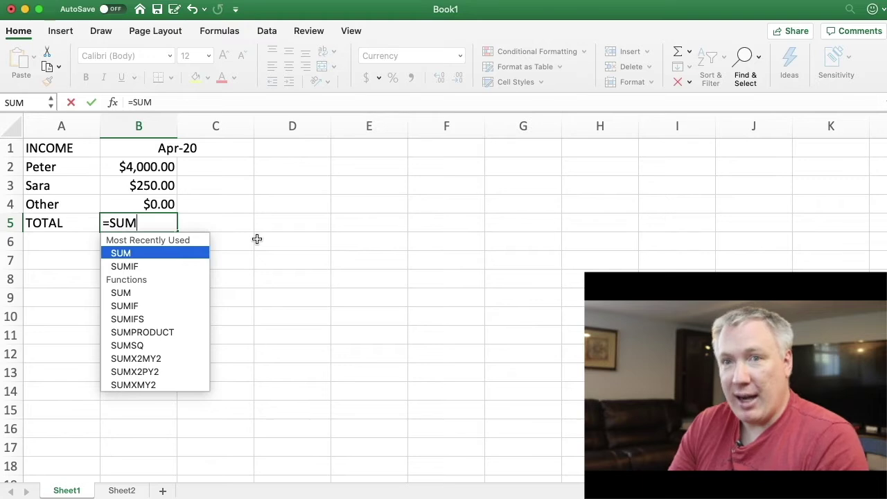
pyautogui.write('(')
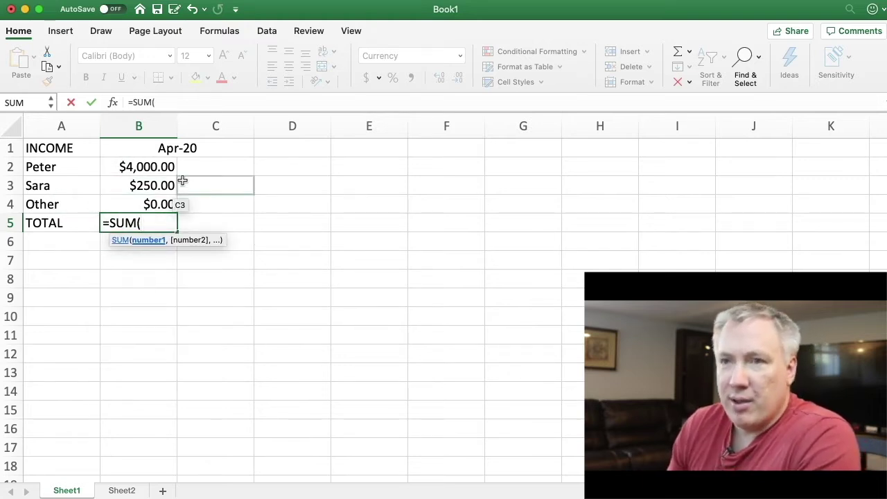
pyautogui.moveTo(143, 166); pyautogui.dragTo(142, 200)
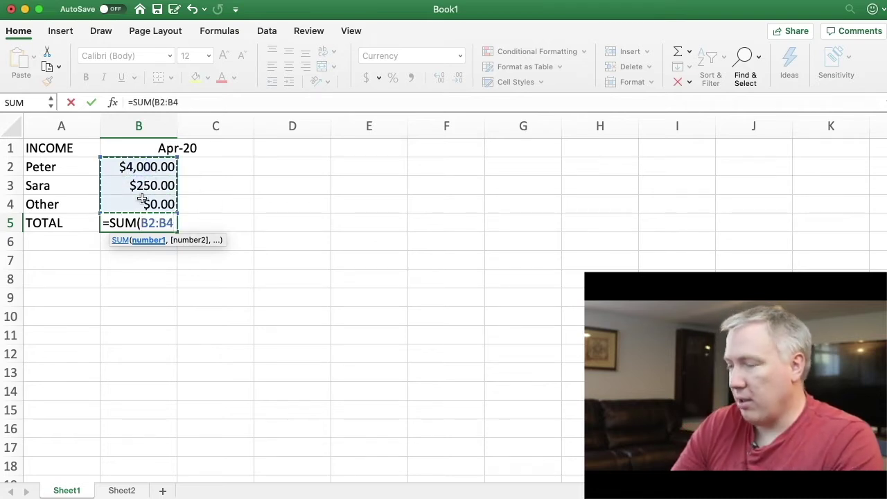
pyautogui.write(')')
pyautogui.press('Return')
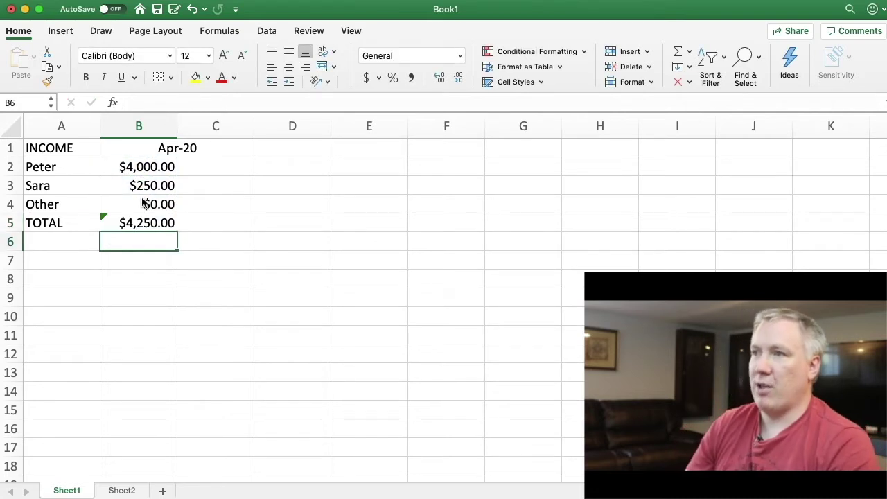
# - Copy the total formula from B5 across the TOTAL row into C5:BM5
pyautogui.press('Up')
pyautogui.click(212, 223)
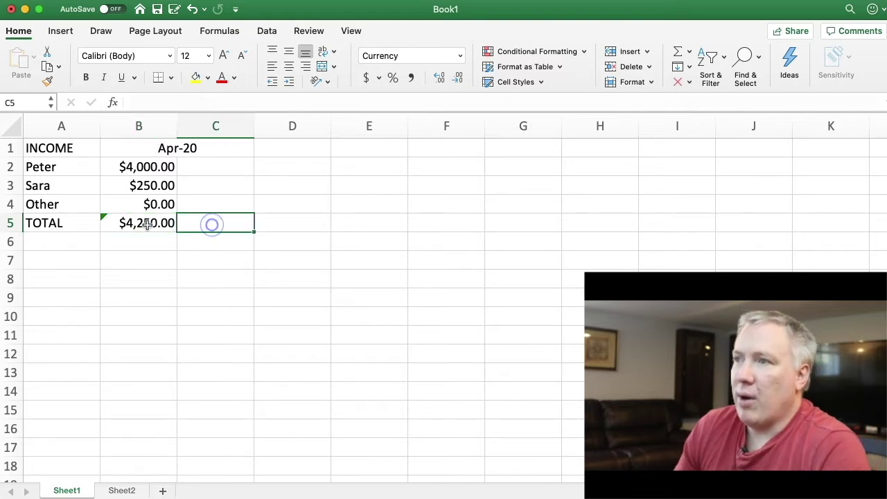
pyautogui.click(148, 226)
pyautogui.press('super+c')
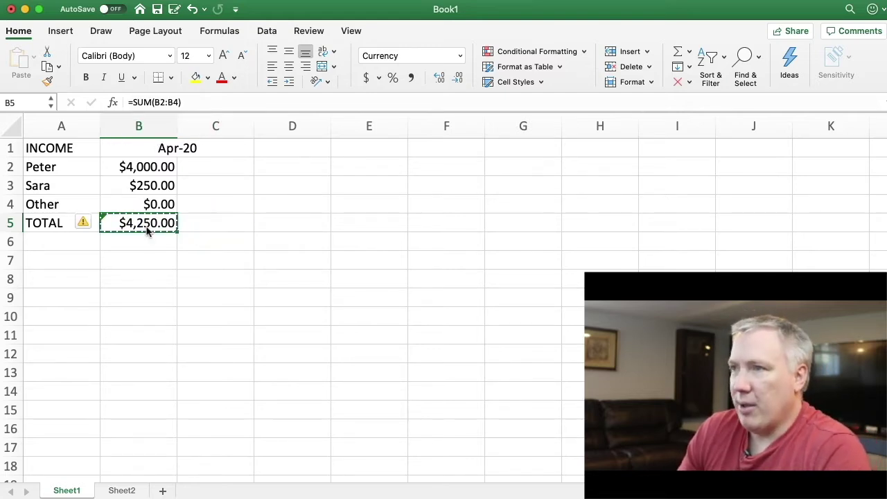
pyautogui.click(194, 225)
pyautogui.hscroll(10, 252, 226)
pyautogui.hscroll(20, 569, 229)
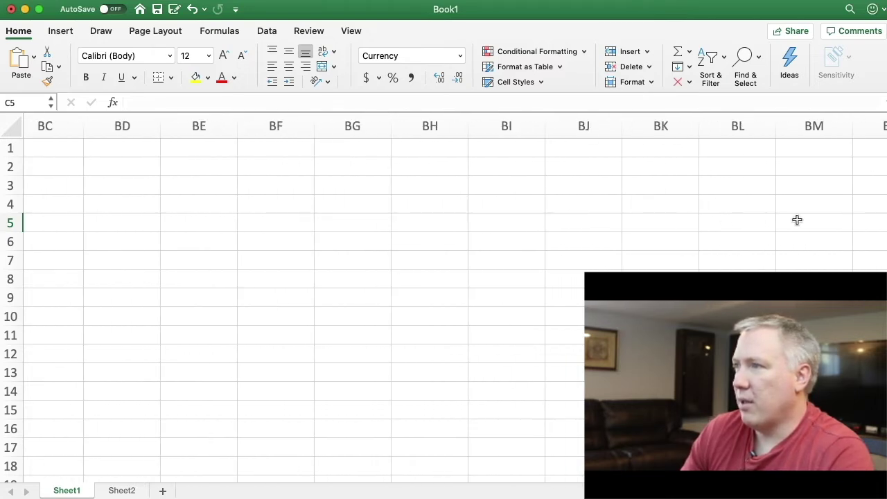
pyautogui.keyDown('shift'); pyautogui.click(820, 221); pyautogui.keyUp('shift')
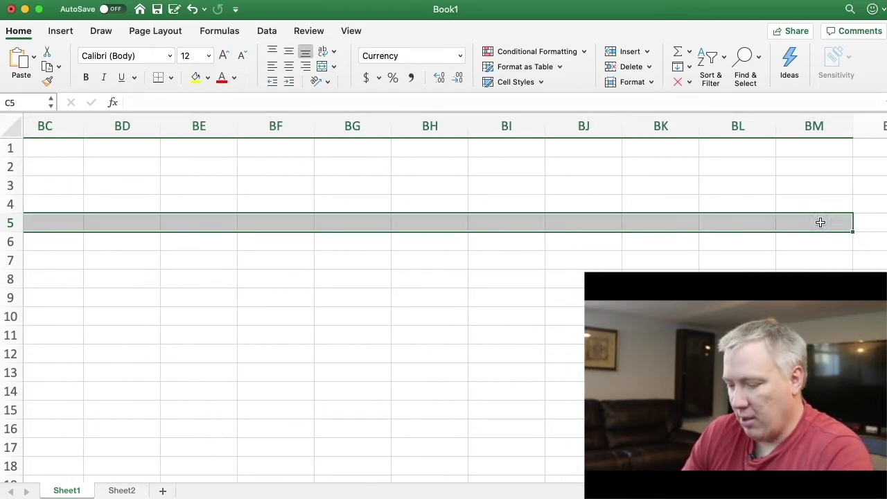
pyautogui.press('super+v')
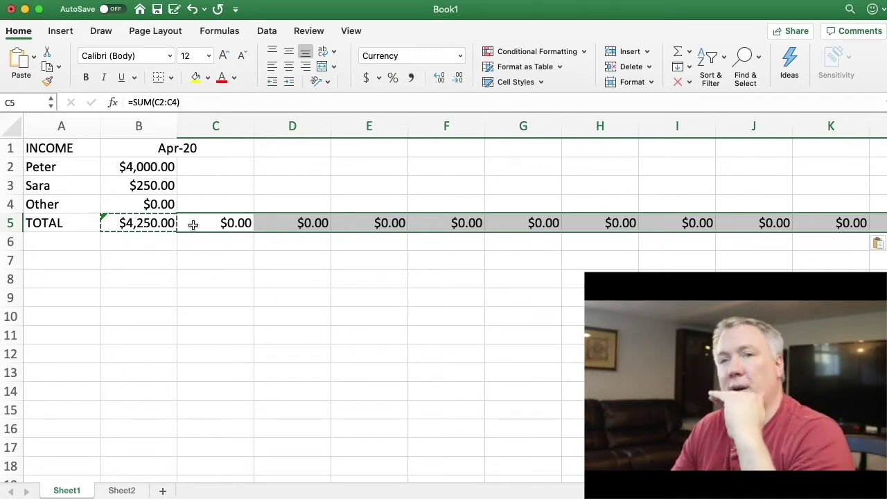
# - Enter 1,987.87 in C2 as the next month's amount for the first income source
pyautogui.click(209, 164)
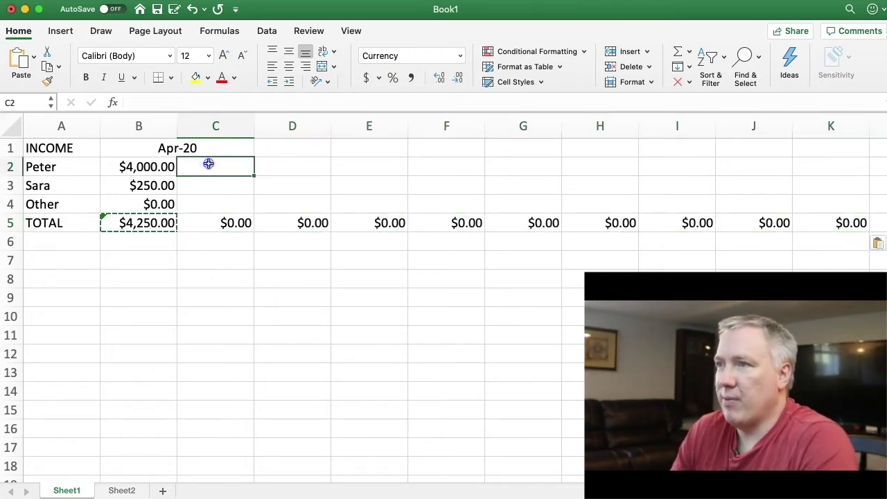
pyautogui.write('1')
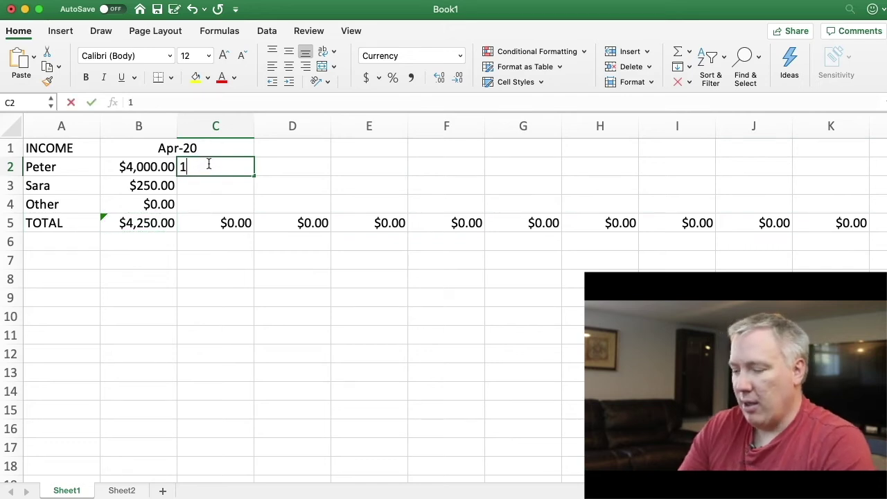
pyautogui.write(',987.87')
pyautogui.press('Return')
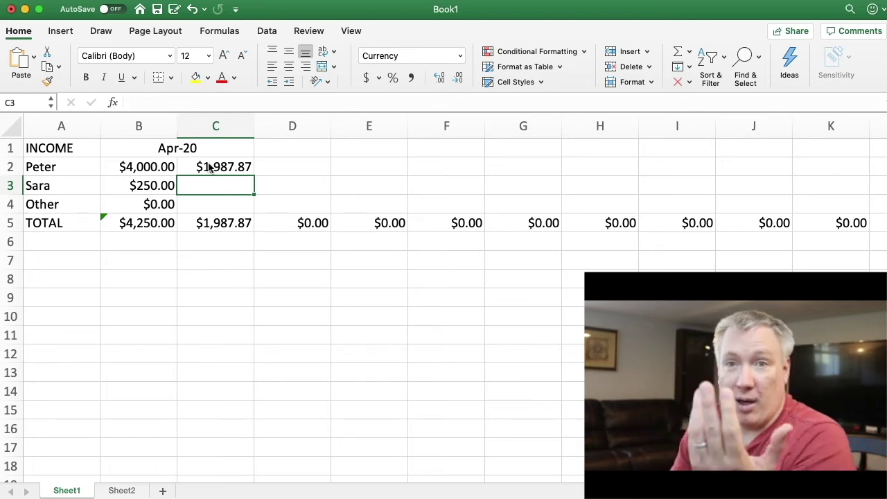
# - Add the section heading EXPENSES in A7, below the income block
pyautogui.click(45, 265)
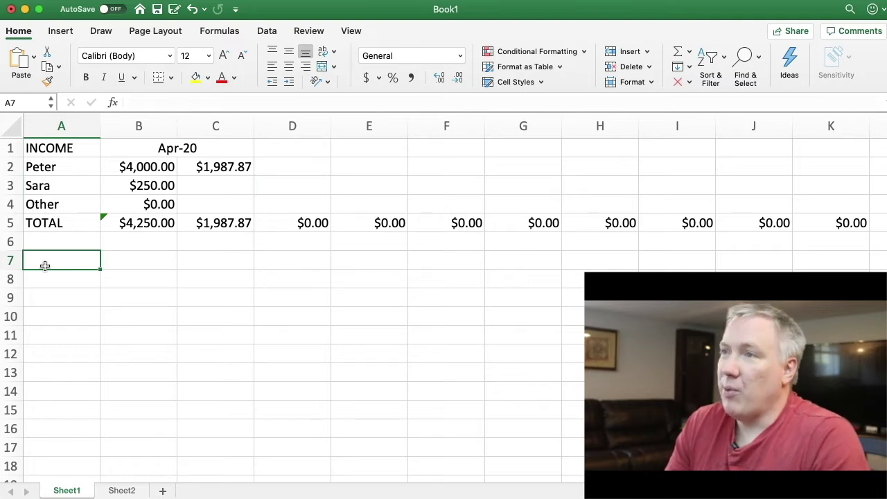
pyautogui.write('EXPE')
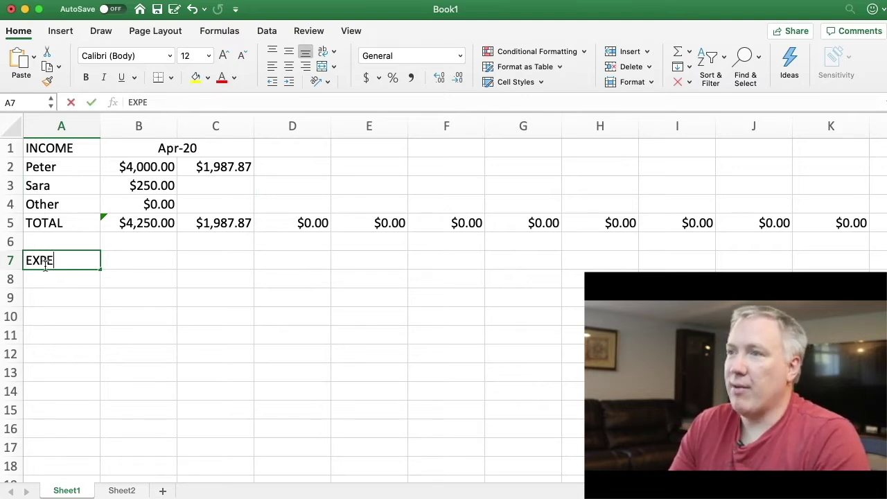
pyautogui.write('NSES')
pyautogui.press('Return')
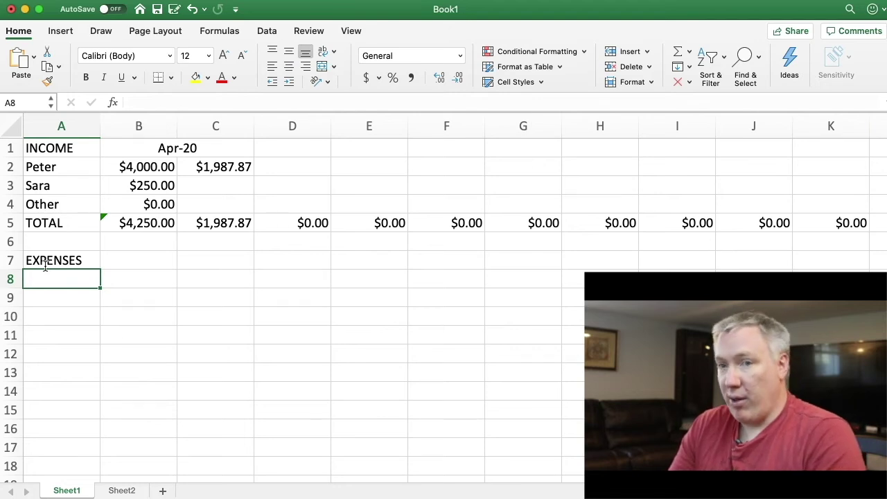
# - List the expense categories Housing, Food and Cell / Internet in A8:A10 under the EXPENSES heading
pyautogui.write('Housing')
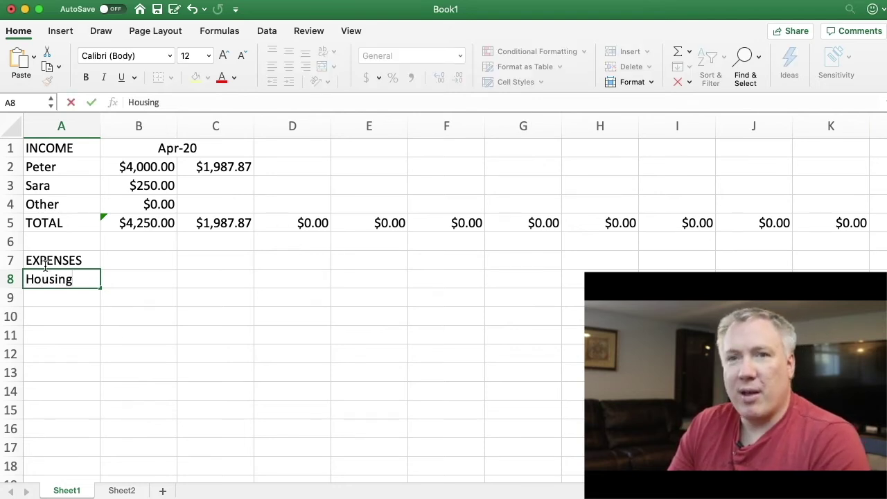
pyautogui.press('Return')
pyautogui.write('Food')
pyautogui.press('Return')
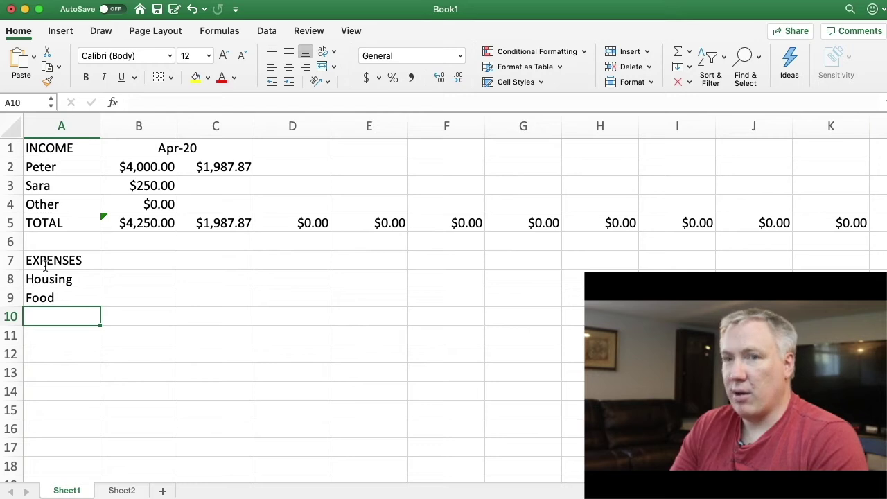
pyautogui.write('Cell')
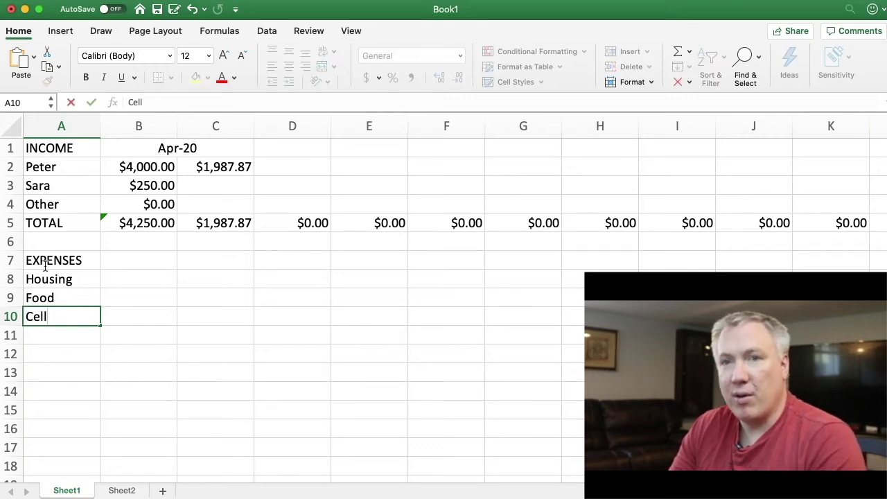
pyautogui.write(' / Intern')
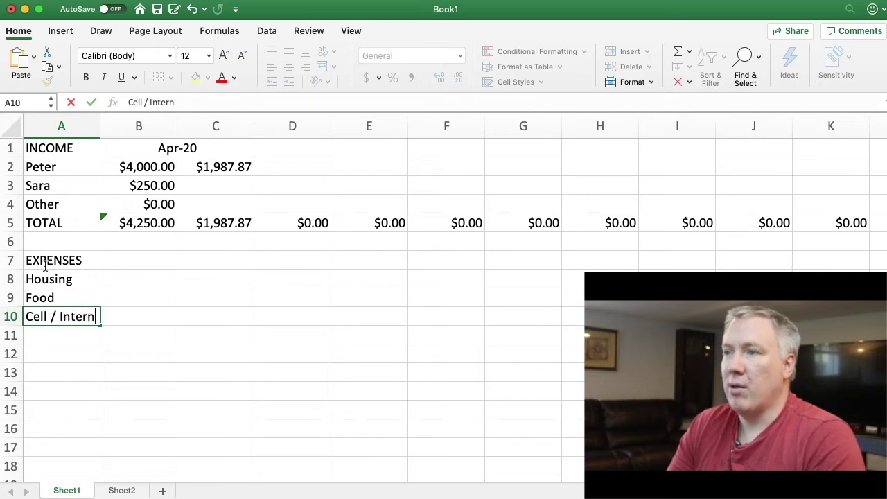
pyautogui.write('et')
pyautogui.press('Return')
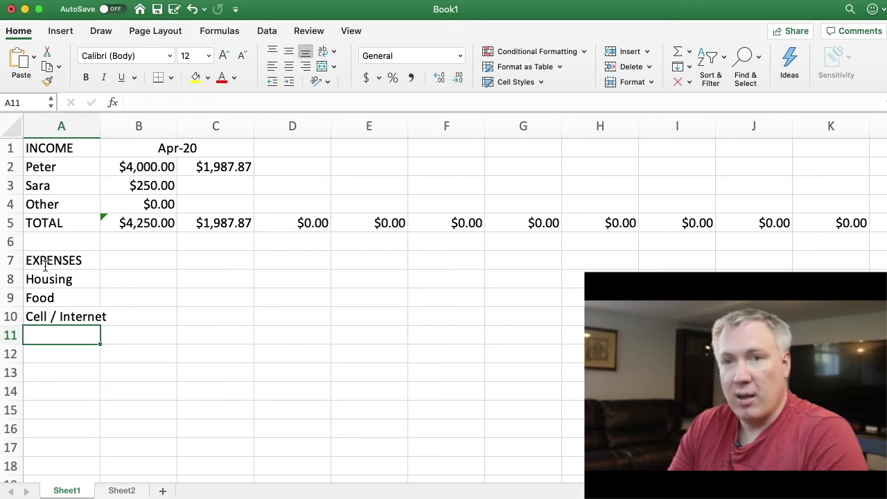
# - Add the expense categories Utilities and Insurance in A11 and A12
pyautogui.write('Ut')
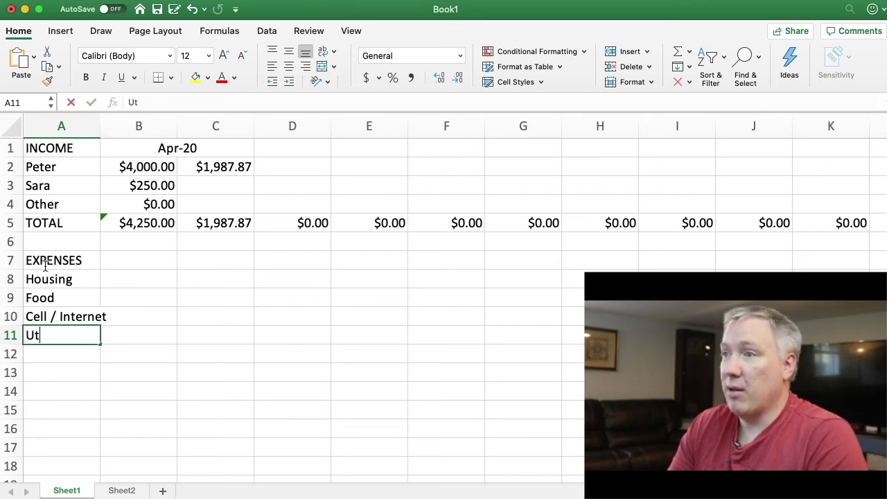
pyautogui.write('ilities')
pyautogui.press('Return')
pyautogui.write('Insr')
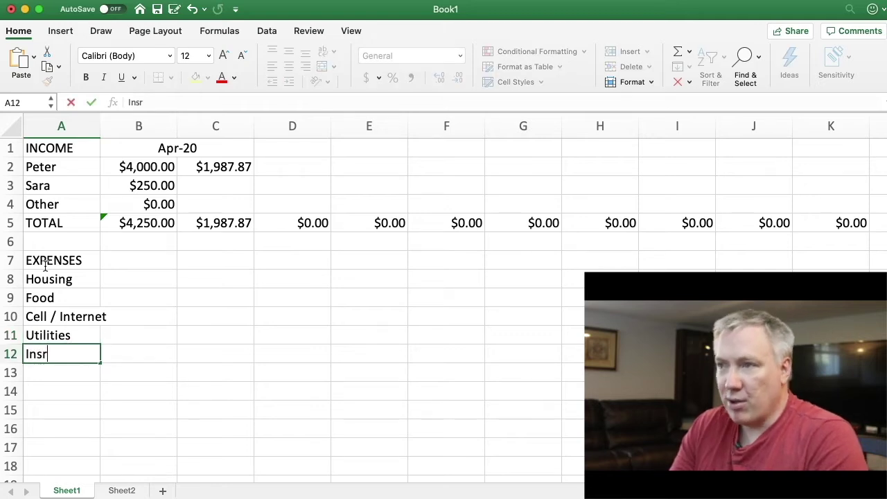
pyautogui.press('BackSpace')
pyautogui.write('urance')
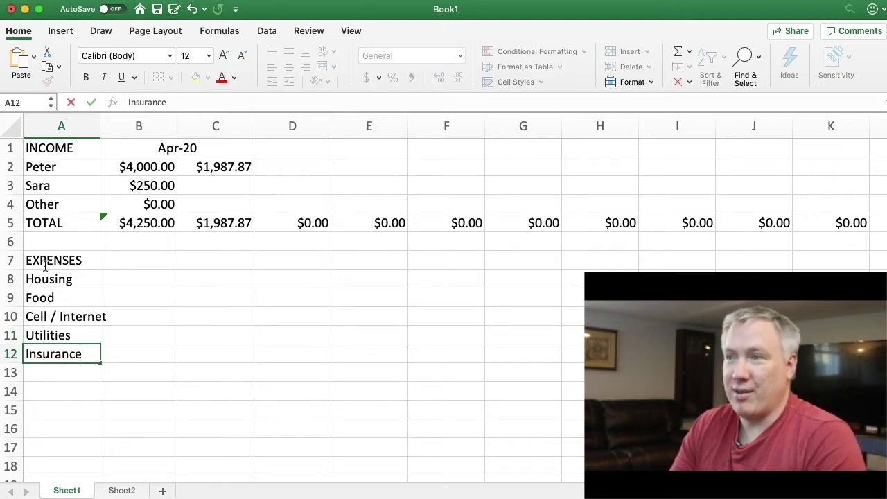
pyautogui.press('Return')
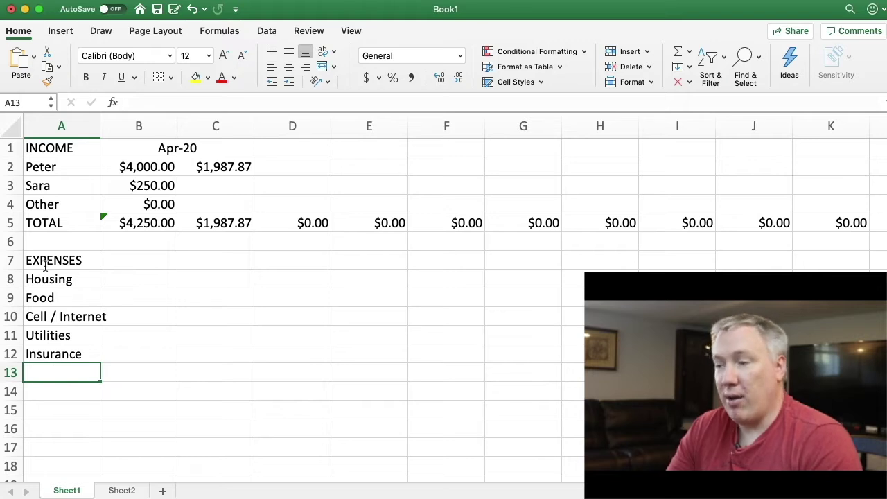
# - Add the expense category Miscellaneous in A13
pyautogui.write('E')
pyautogui.press('BackSpace')
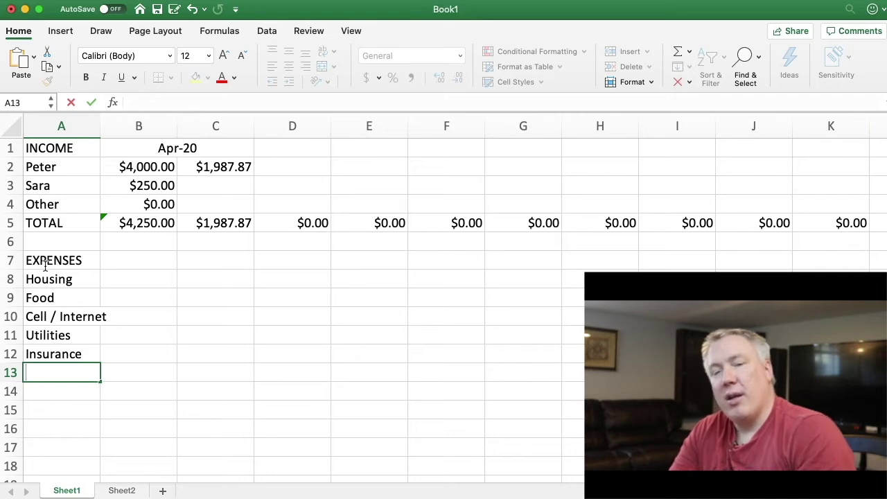
pyautogui.write('1')
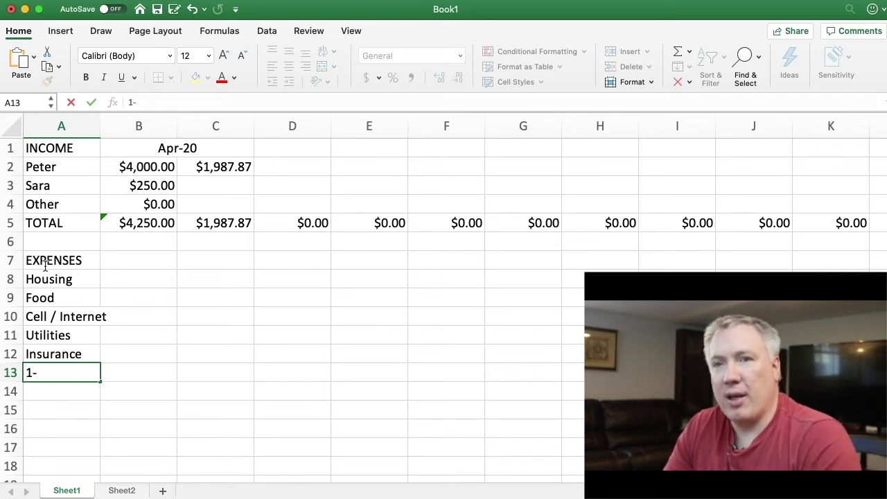
pyautogui.write('-')
pyautogui.press('BackSpace')
pyautogui.press('BackSpace')
pyautogui.write('Me')
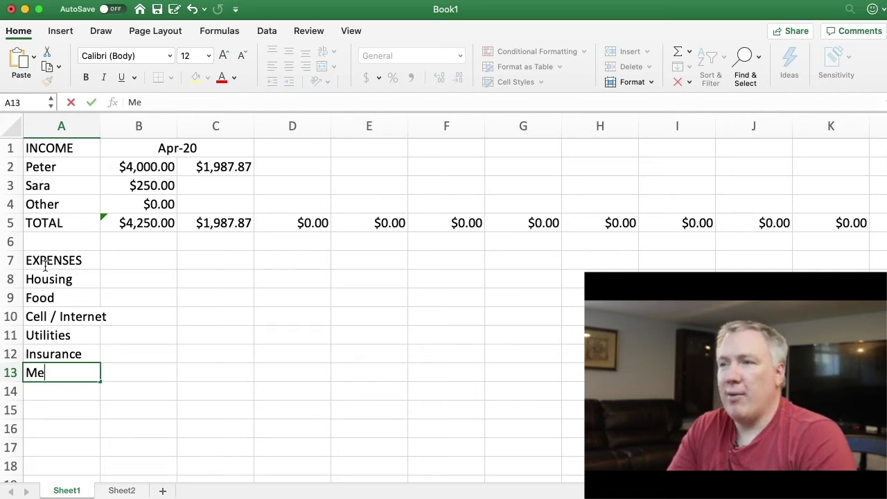
pyautogui.press('BackSpace')
pyautogui.write('iscellan')
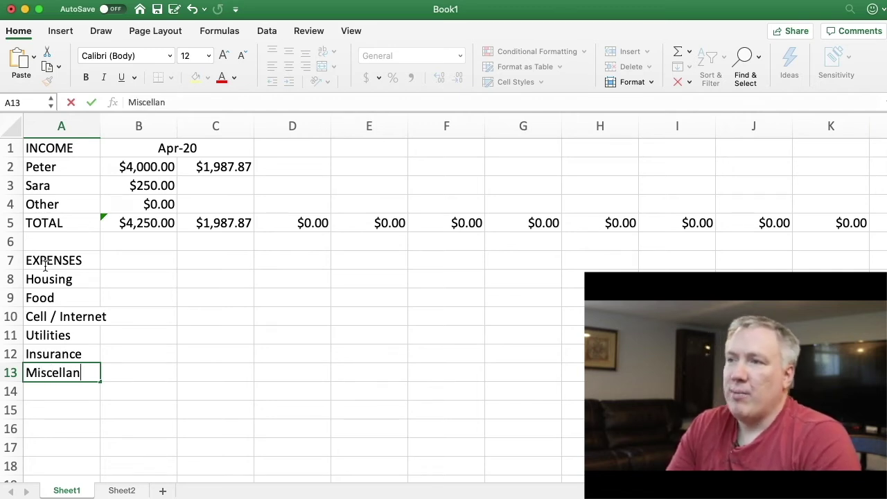
pyautogui.write('eous')
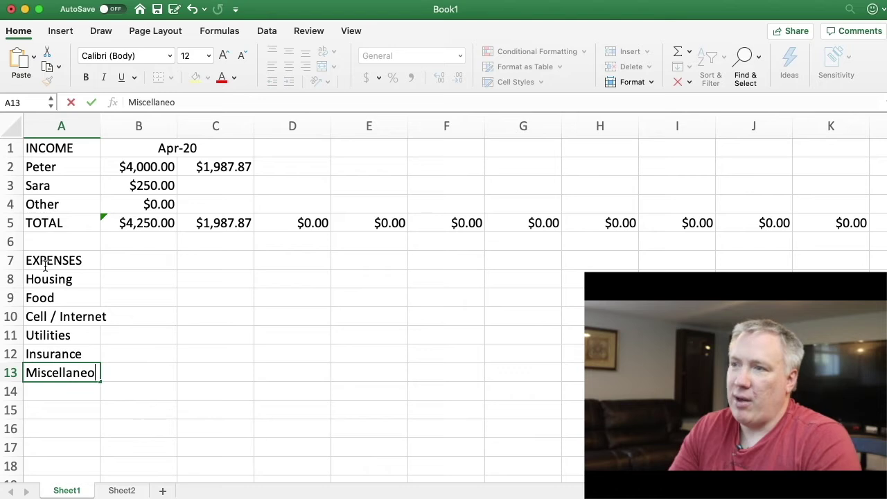
pyautogui.press('Return')
pyautogui.press('Return')
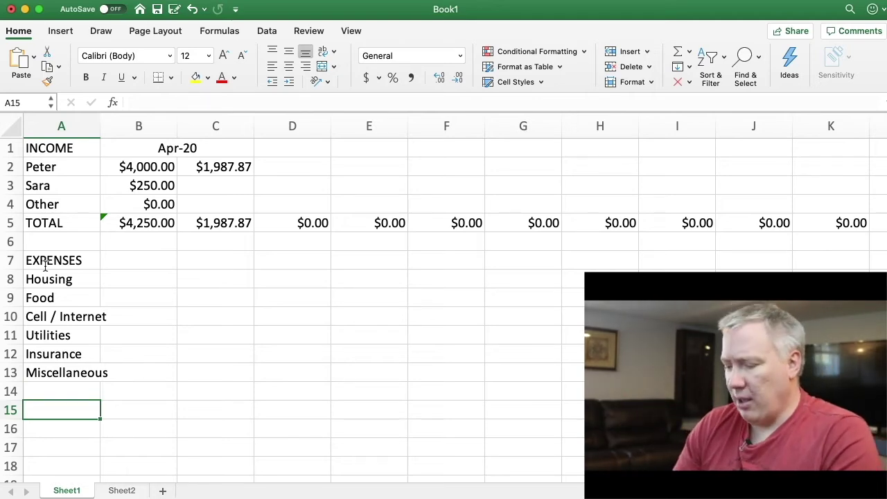
# - Add the row label TOTAL in A14, directly below the expense categories
pyautogui.write('TO')
pyautogui.press('BackSpace')
pyautogui.press('BackSpace')
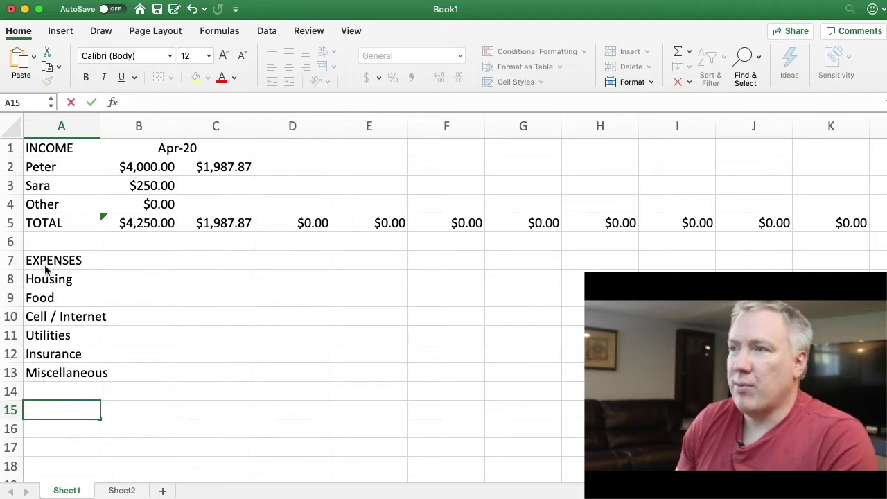
pyautogui.press('Up')
pyautogui.write('TOTAL')
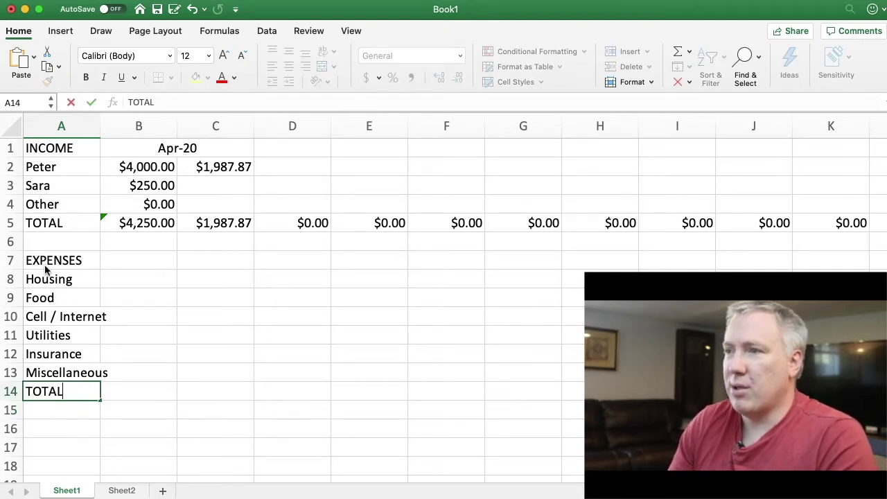
pyautogui.press('Tab')
# - Enter the April expense amounts in column B: 1000 for Housing, 500 for Food and 100 for Cell / Internet
pyautogui.press('Up')
pyautogui.press('Up')
pyautogui.press('Up')
pyautogui.press('Up')
pyautogui.press('Up')
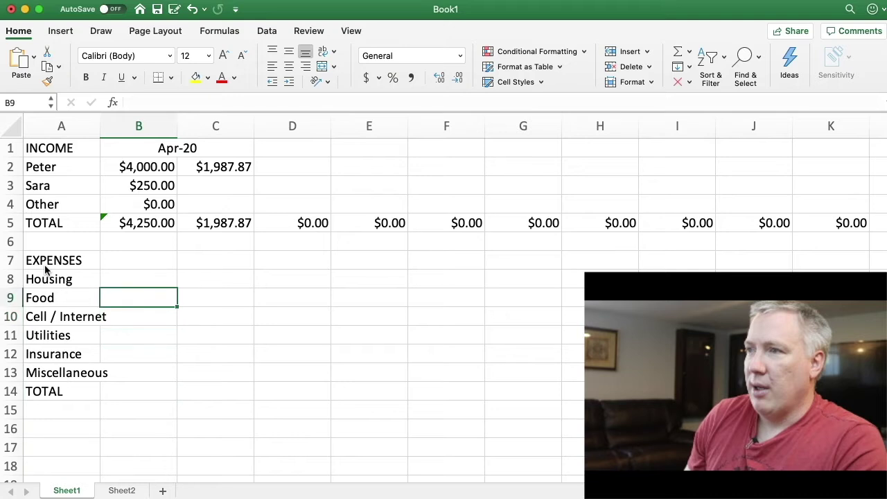
pyautogui.press('Up')
pyautogui.write('1000')
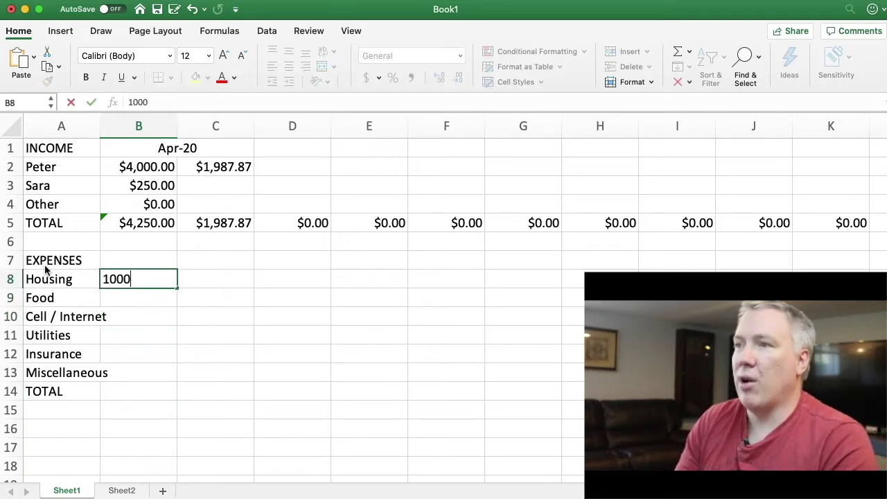
pyautogui.press('Return')
pyautogui.write('5000')
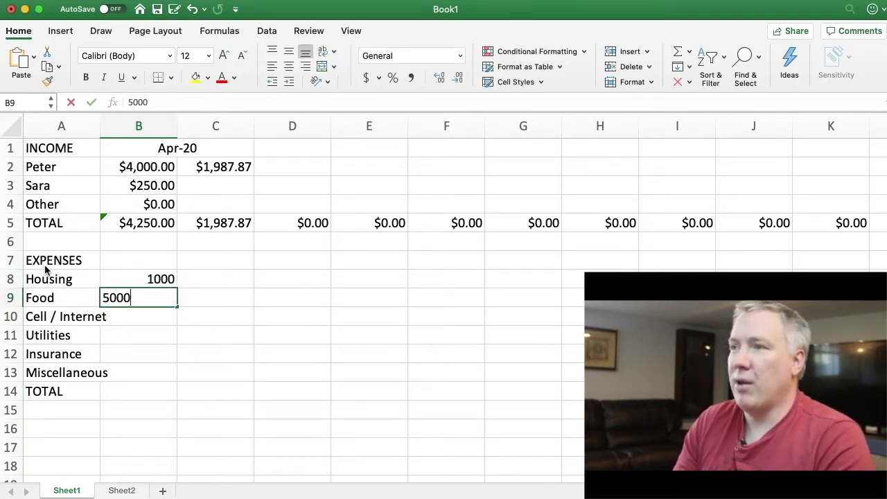
pyautogui.press('BackSpace')
pyautogui.press('Return')
pyautogui.write('100')
pyautogui.press('Return')
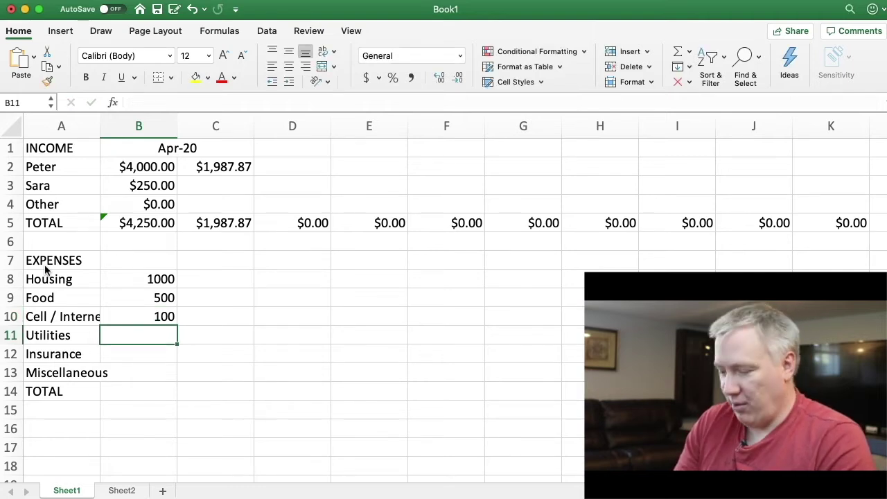
# - Enter 150 as the April amount for both Utilities in B11 and Insurance in B12
pyautogui.write('150')
pyautogui.press('Return')
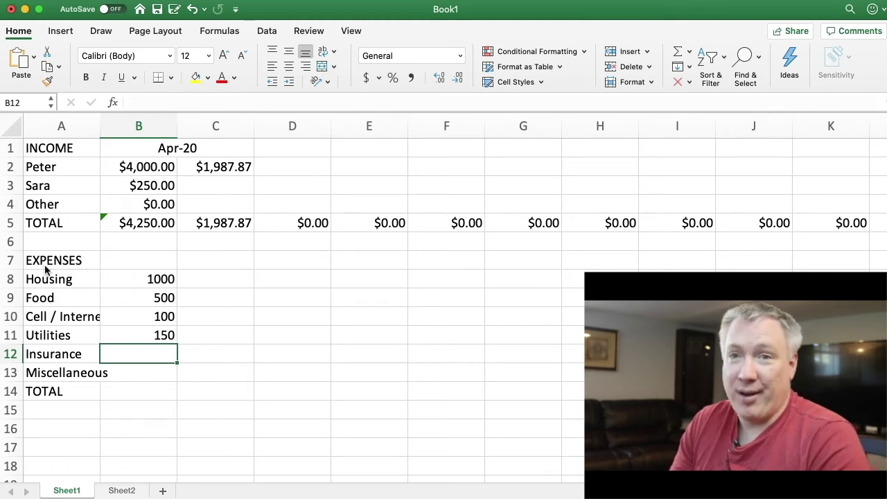
pyautogui.write('100')
pyautogui.press('BackSpace')
pyautogui.press('BackSpace')
pyautogui.write('50')
pyautogui.press('Return')
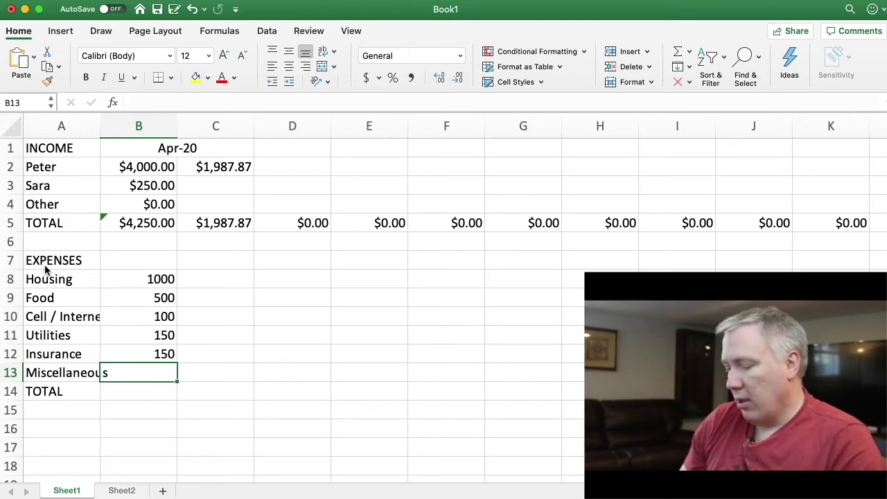
# - Leave Miscellaneous empty and total the April expenses in B14 with the formula =SUM(B8:B13)
pyautogui.press('Return')
pyautogui.write('=SUM(')
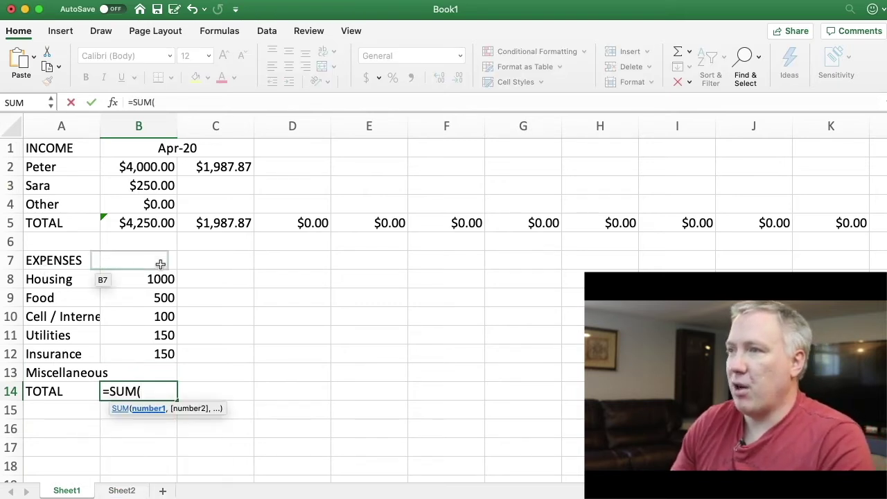
pyautogui.moveTo(139, 278); pyautogui.dragTo(136, 369)
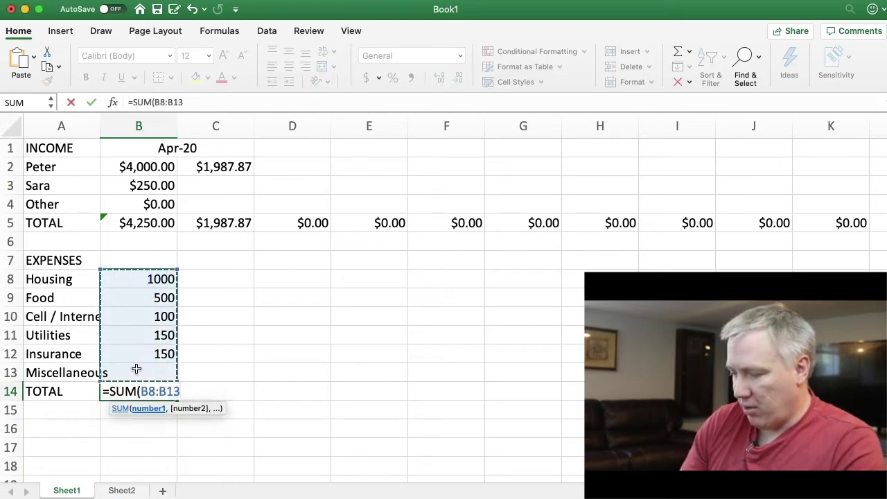
pyautogui.write(')')
pyautogui.press('Return')
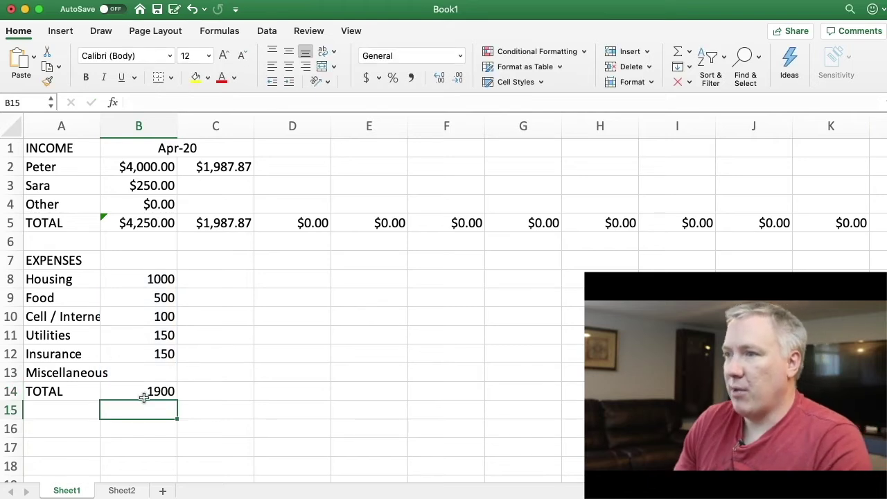
# - Copy the April expense total formula from B14 across row 14, from C14 through BM14
pyautogui.click(143, 393)
pyautogui.press('super+c')
pyautogui.click(229, 386)
pyautogui.press('super+v')
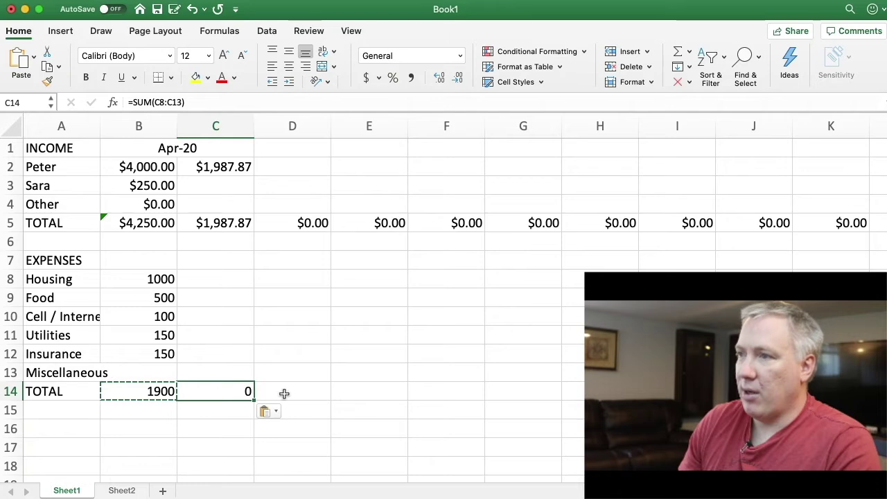
pyautogui.hscroll(10, 320, 389)
pyautogui.hscroll(20, 320, 388)
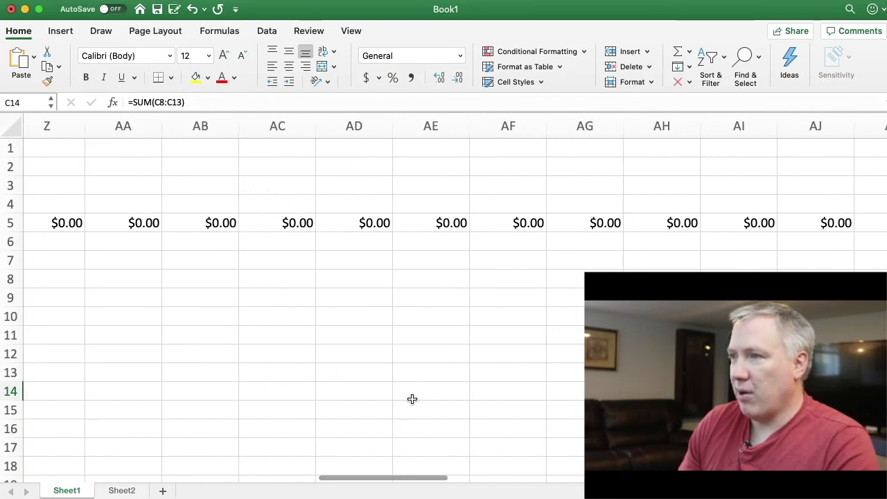
pyautogui.hscroll(20, 436, 400)
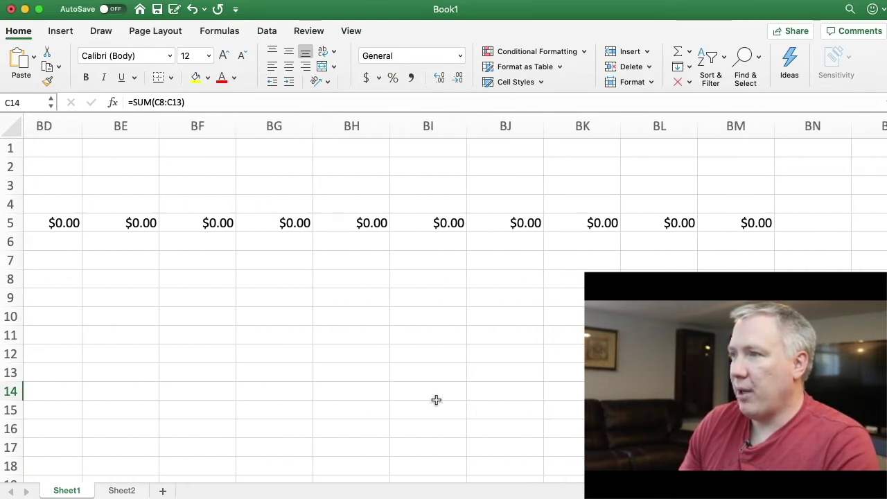
pyautogui.hscroll(-9, 435, 400)
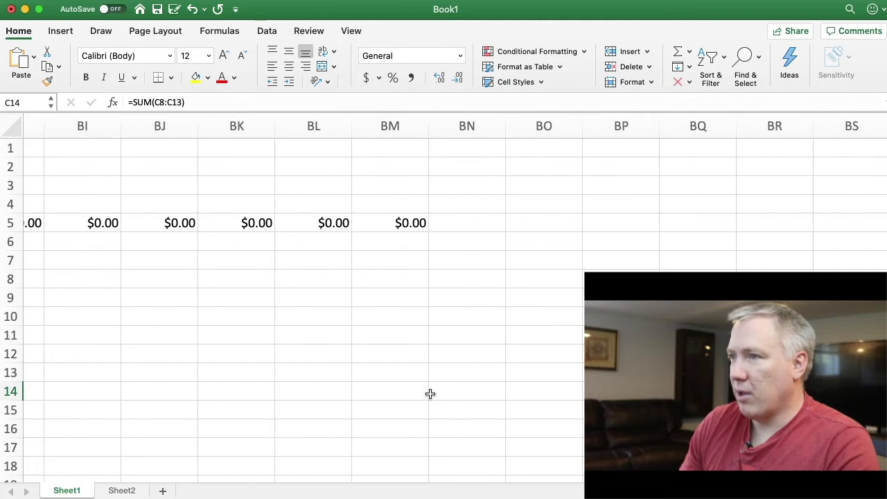
pyautogui.keyDown('shift'); pyautogui.click(407, 398); pyautogui.keyUp('shift')
pyautogui.press('super+v')
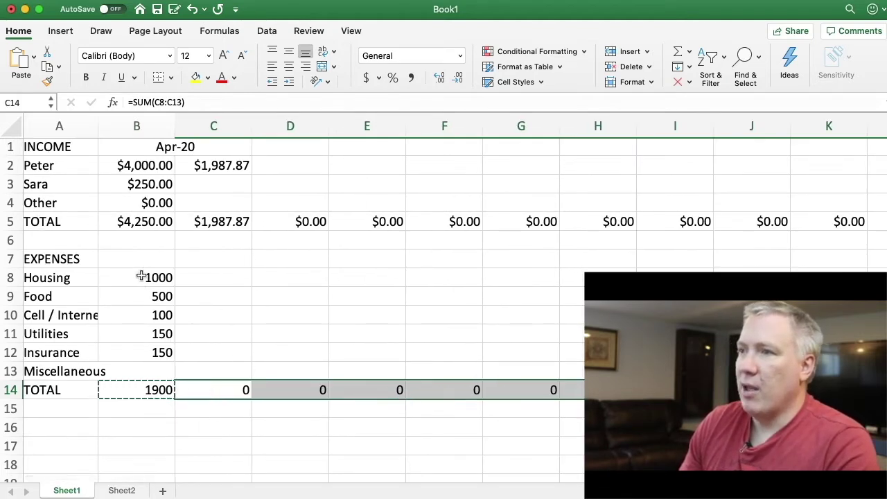
# - Format rows 8 to 14, covering all expense categories and their total, as Currency
pyautogui.moveTo(12, 278); pyautogui.dragTo(10, 389)
pyautogui.click(459, 55)
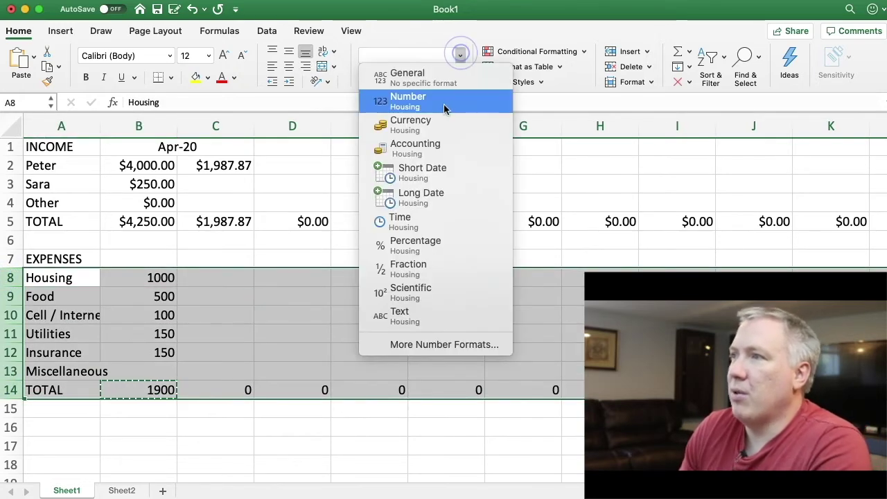
pyautogui.click(432, 130)
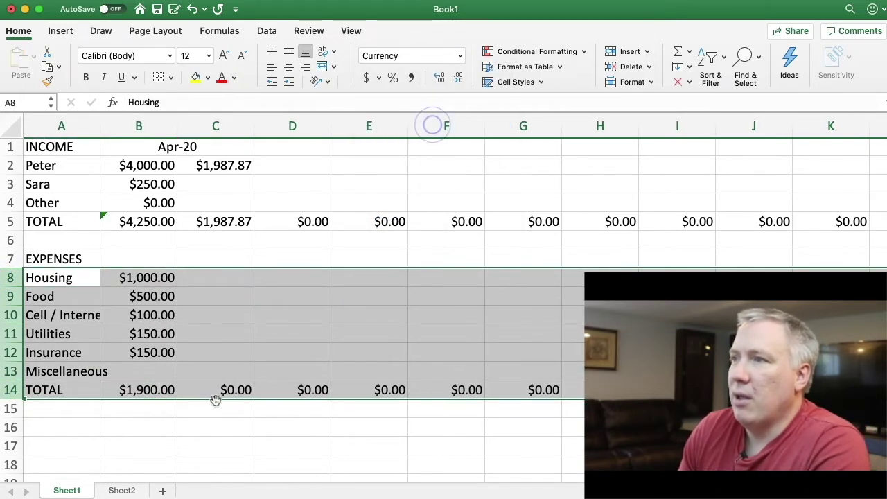
pyautogui.click(153, 284)
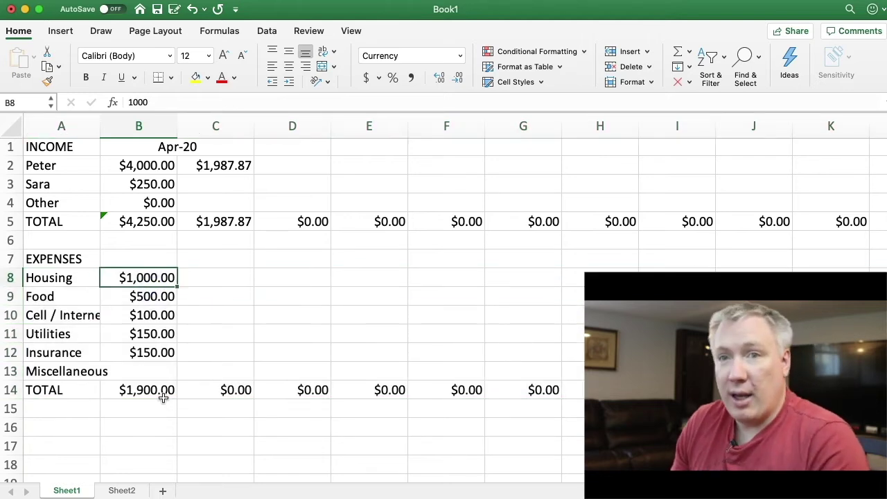
# - Start a summary section below the expenses with the labels TOTALS in A17, INCOME in A18 and EXPENSES in A19
pyautogui.scroll(-3, 65, 398)
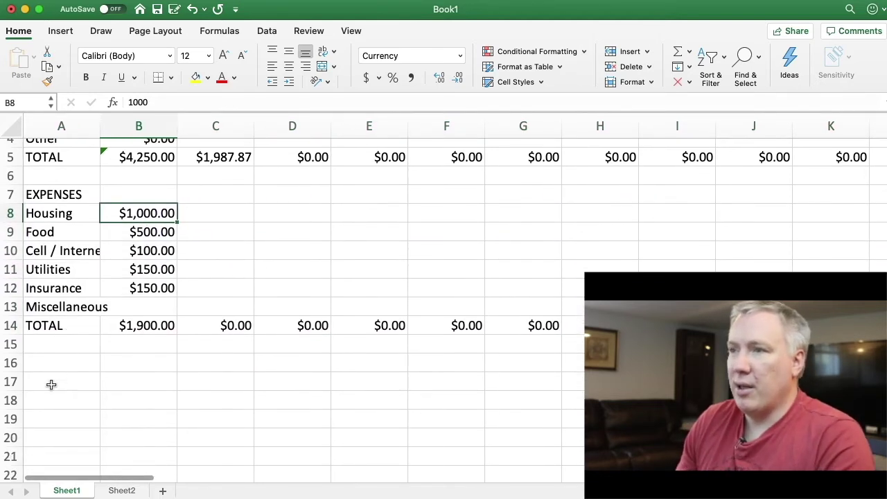
pyautogui.scroll(2, 51, 385)
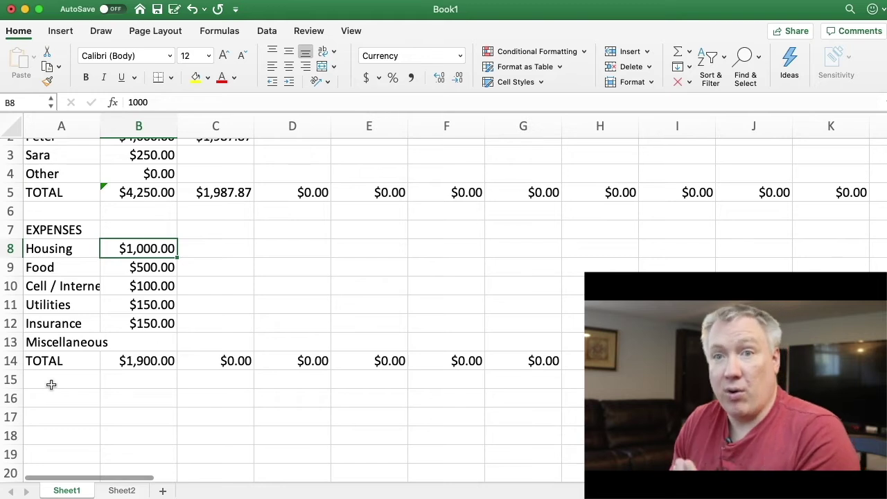
pyautogui.click(43, 414)
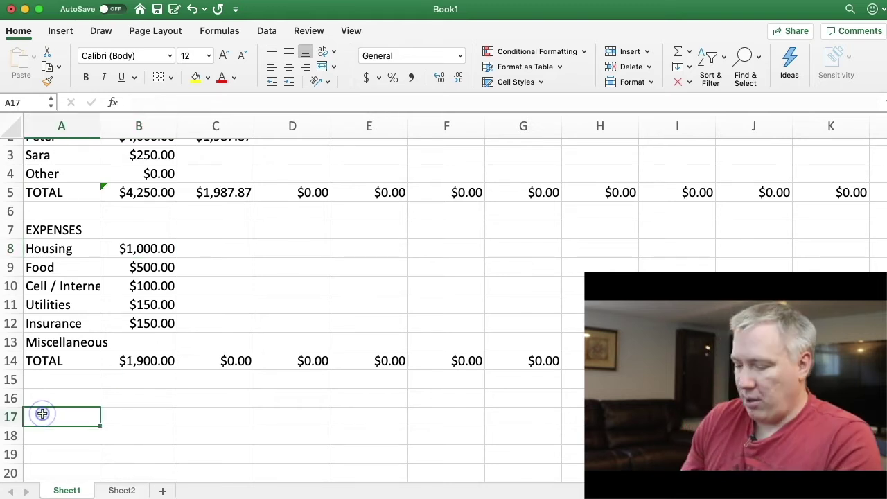
pyautogui.write('TOTALS')
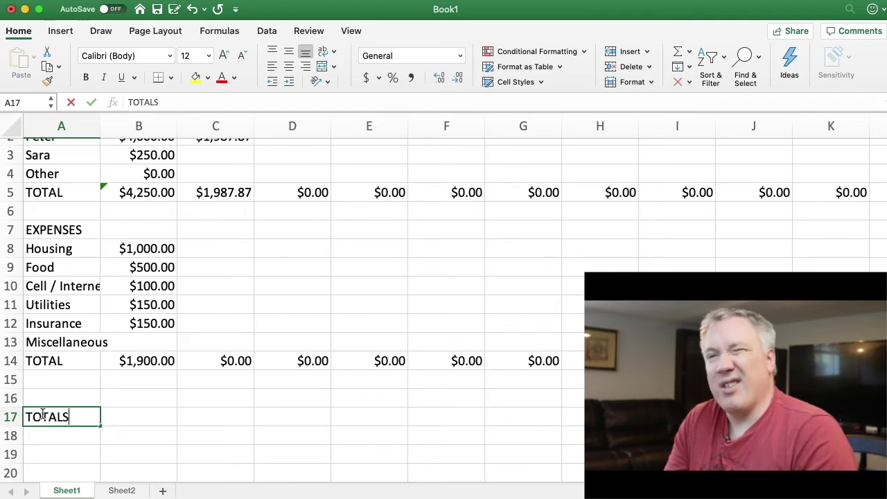
pyautogui.press('Return')
pyautogui.write('INCOME')
pyautogui.press('Return')
pyautogui.write('EXPENSES')
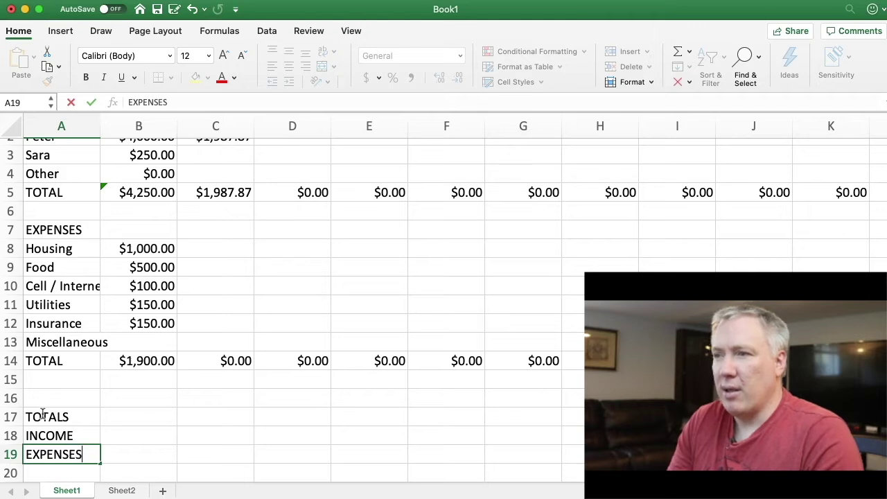
pyautogui.press('Return')
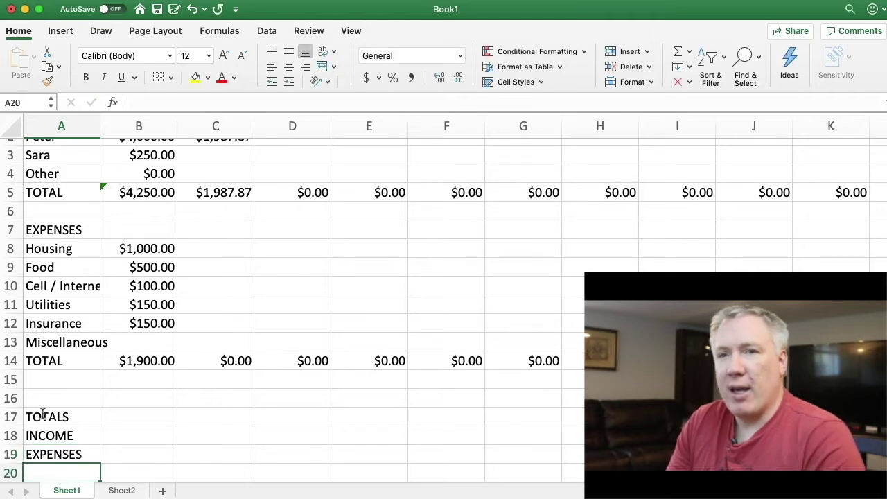
# - Try to label A20 as +/- without quotation marks
pyautogui.scroll(-3, 222, 402)
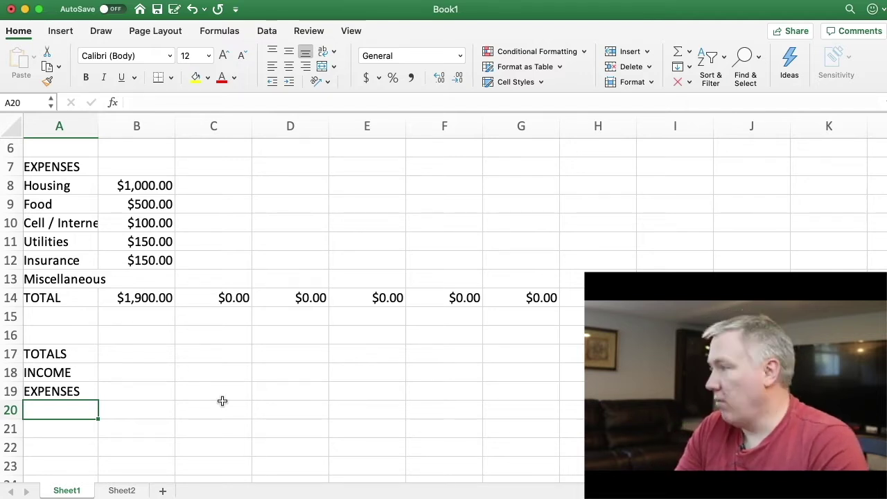
pyautogui.write('+/-')
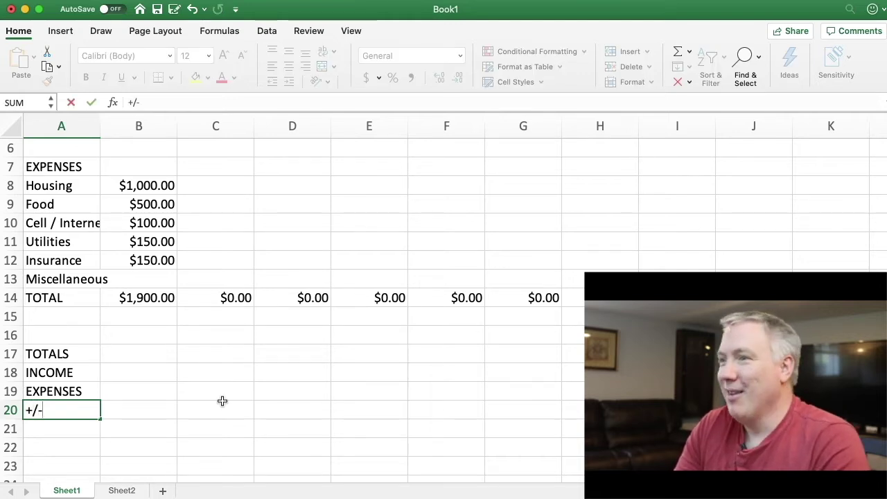
pyautogui.press('Return')
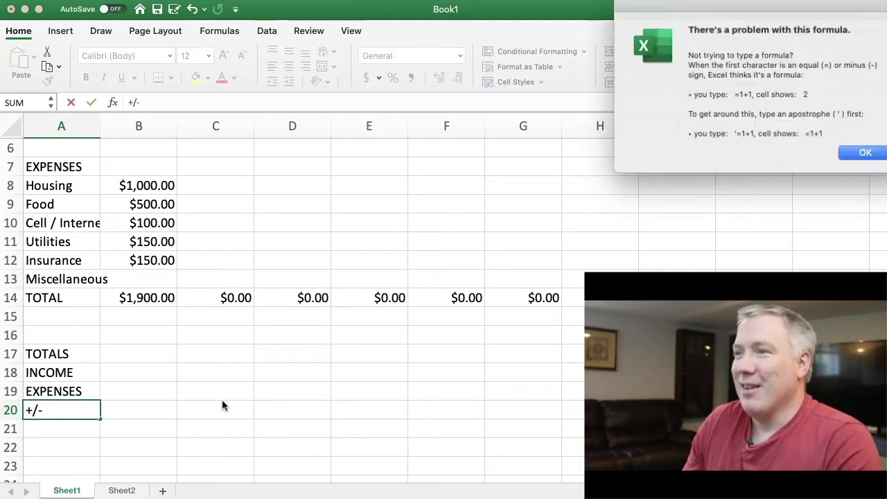
pyautogui.click(864, 152)
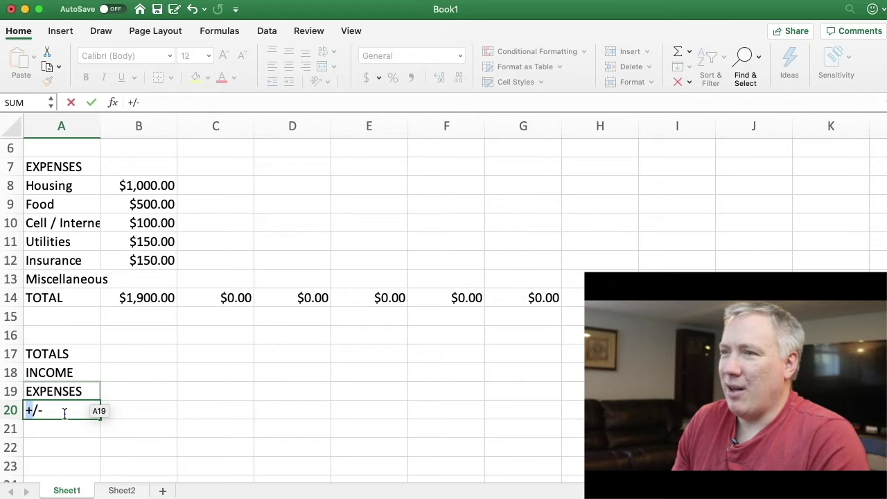
# - Replace the entry in A20 with the label "+/-", including the quotation marks
pyautogui.moveTo(63, 411); pyautogui.dragTo(26, 410)
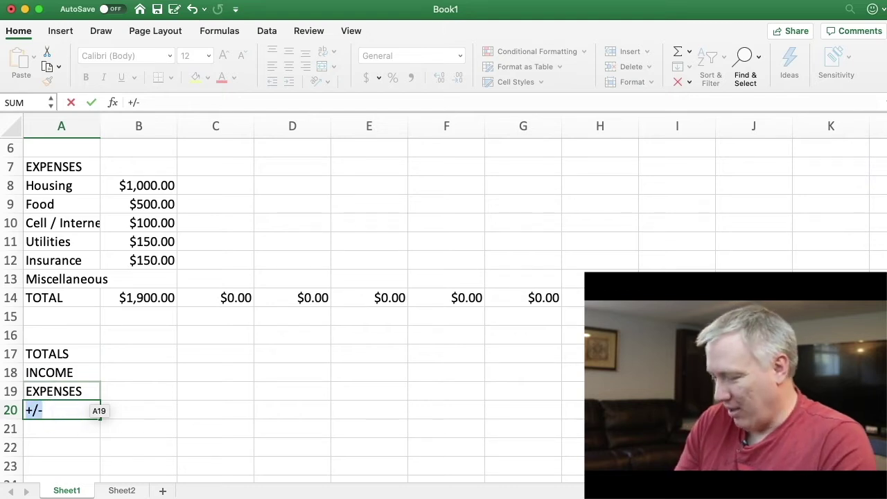
pyautogui.write('"+/')
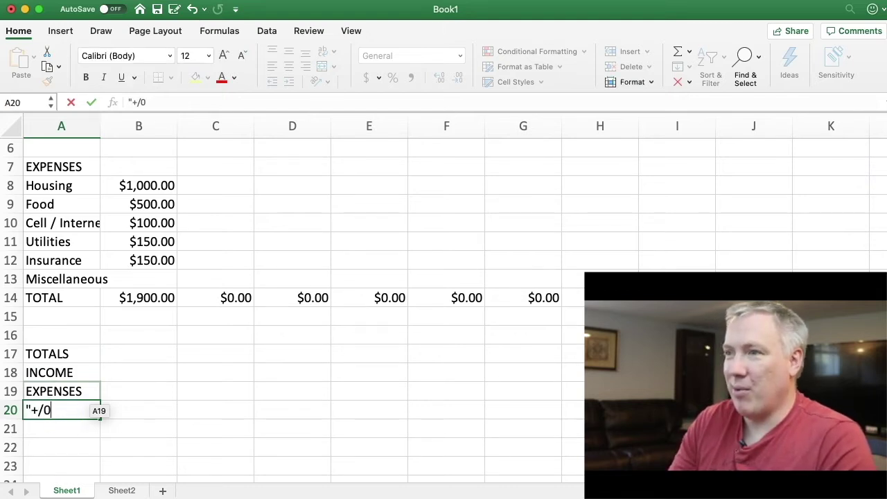
pyautogui.write('-"')
pyautogui.press('Return')
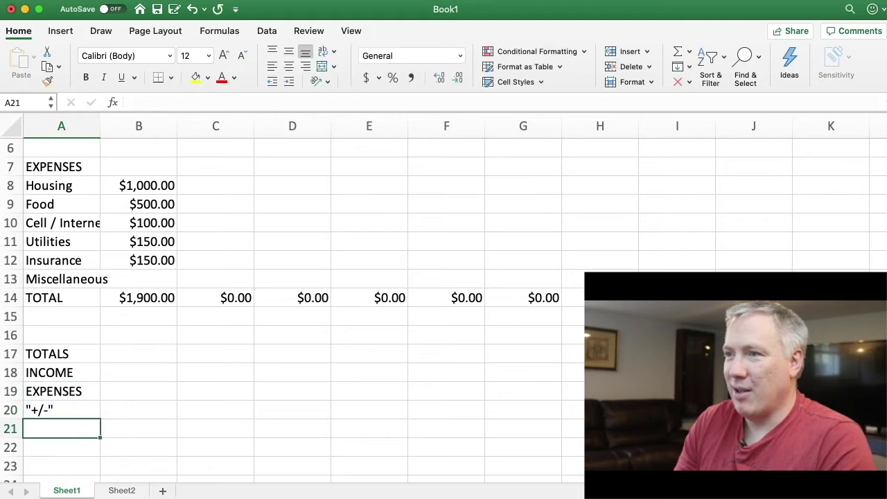
# - Link the April summary to the section totals, with =B5 in B18 for income and =B14 in B19 for expenses
pyautogui.click(130, 357)
pyautogui.scroll(5, 130, 358)
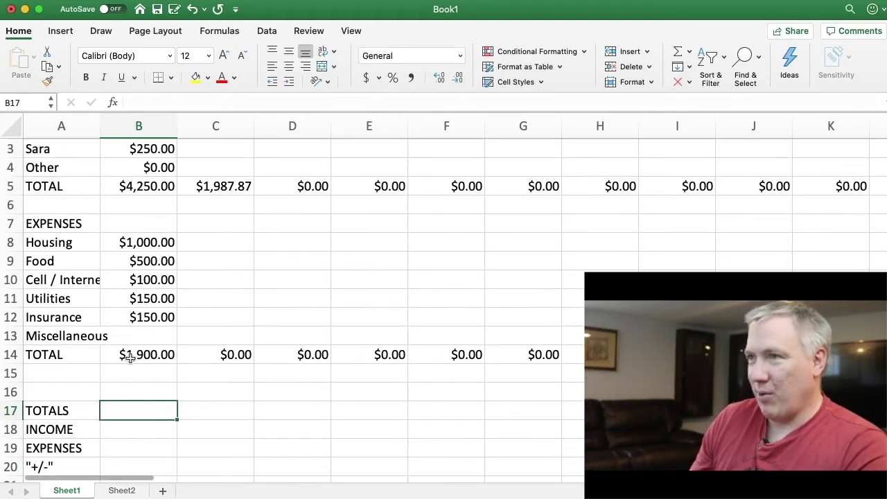
pyautogui.scroll(-3, 131, 360)
pyautogui.click(143, 401)
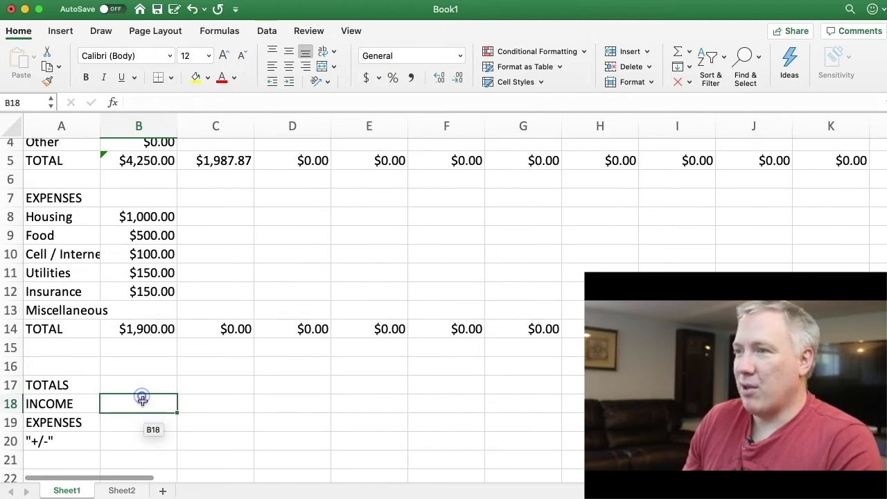
pyautogui.write('=')
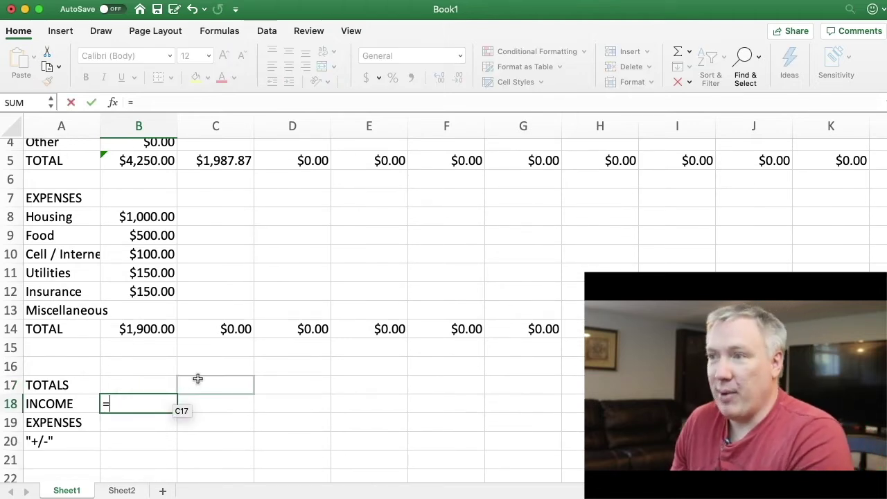
pyautogui.click(151, 163)
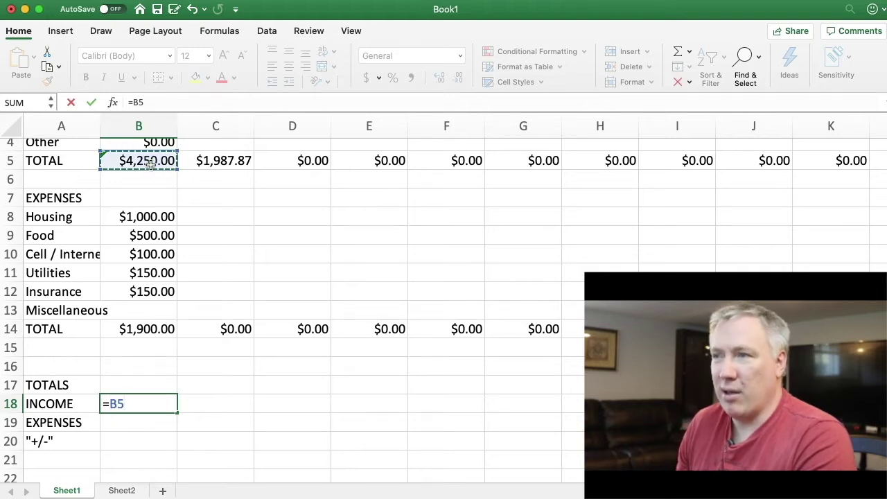
pyautogui.press('Return')
pyautogui.write('=')
pyautogui.click(149, 329)
pyautogui.press('Return')
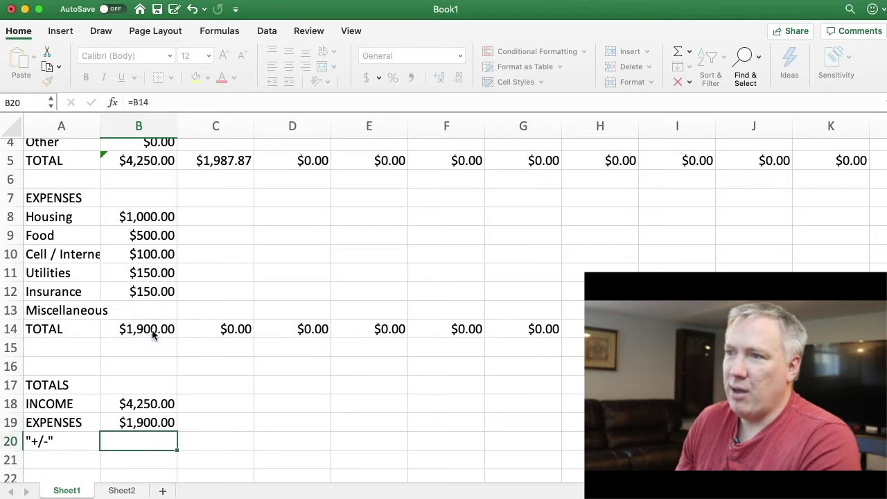
# - Calculate the April balance in B20 by subtracting expenses from income with the formula =B18-B19
pyautogui.write('=')
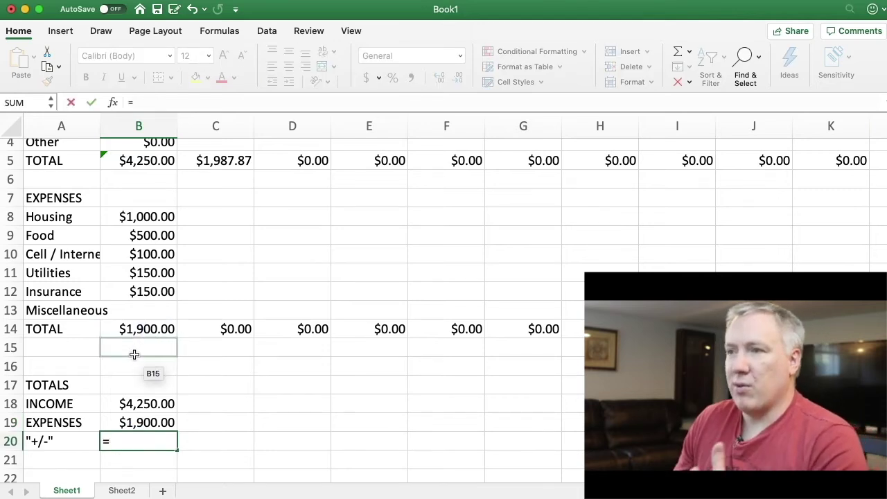
pyautogui.click(133, 408)
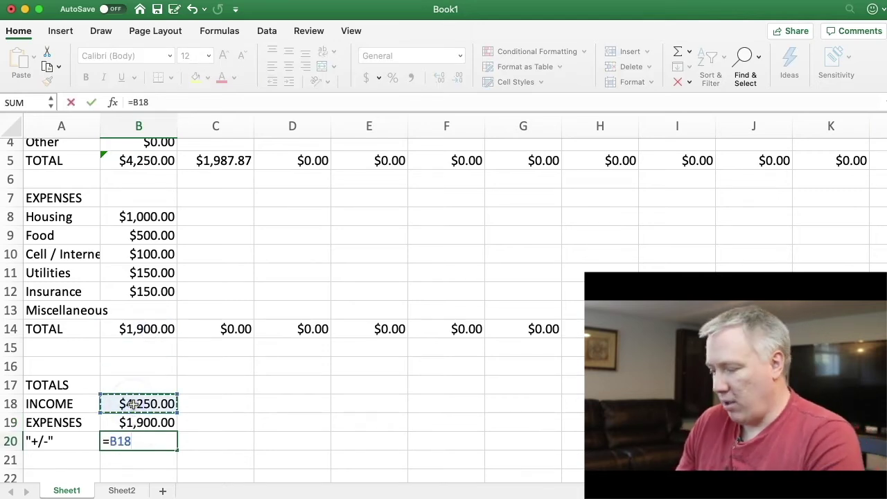
pyautogui.click(125, 425)
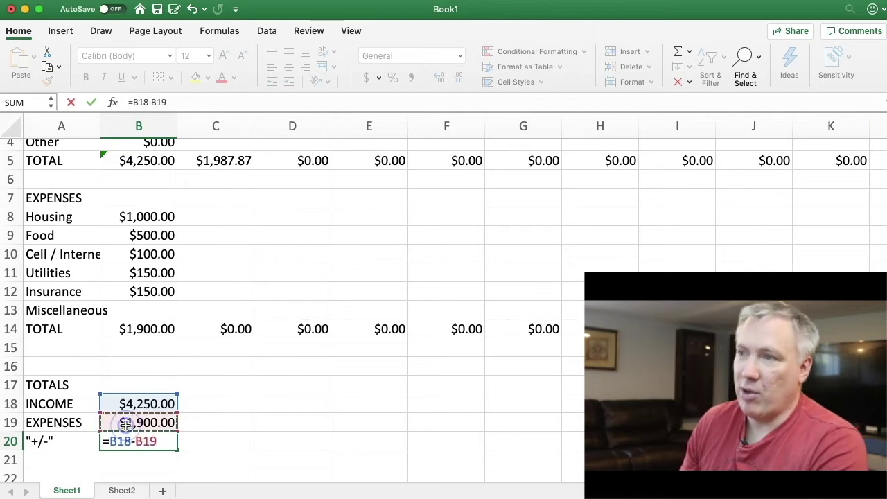
pyautogui.press('Return')
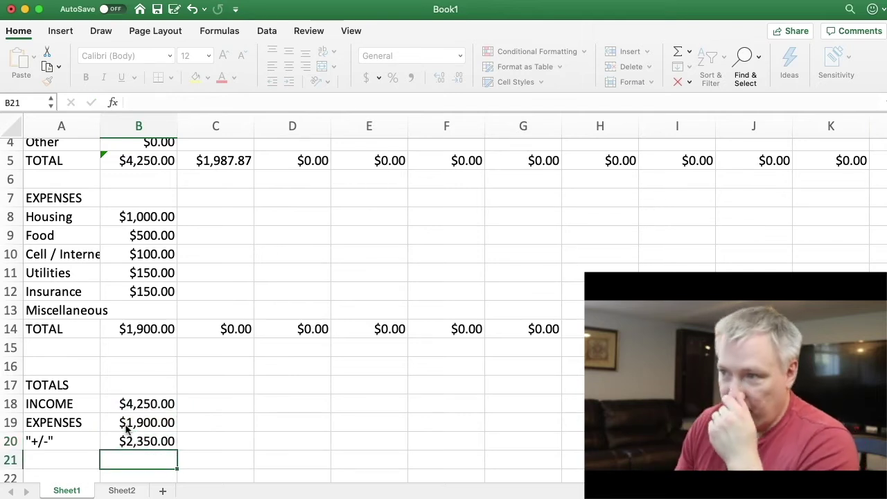
# - Copy the summary formulas in B18:B20 across the same rows through column BM and check the balance formula in B20
pyautogui.moveTo(131, 406); pyautogui.dragTo(155, 441)
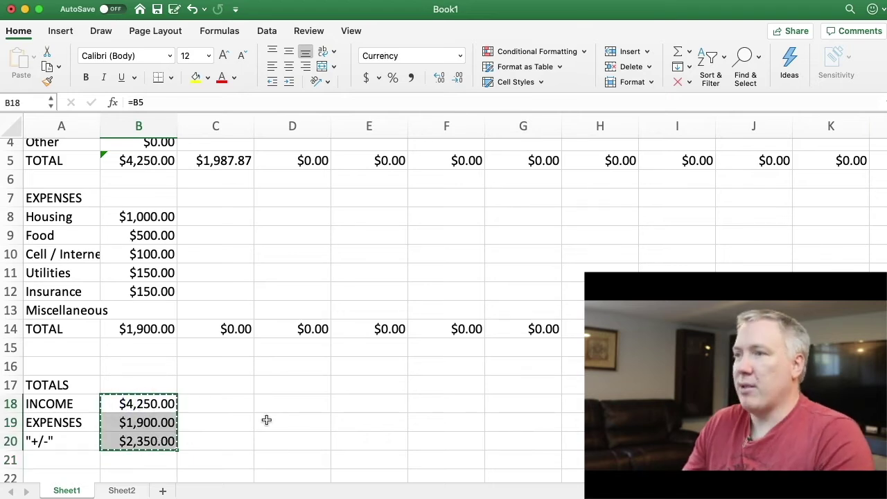
pyautogui.hscroll(15, 271, 420)
pyautogui.hscroll(15, 404, 429)
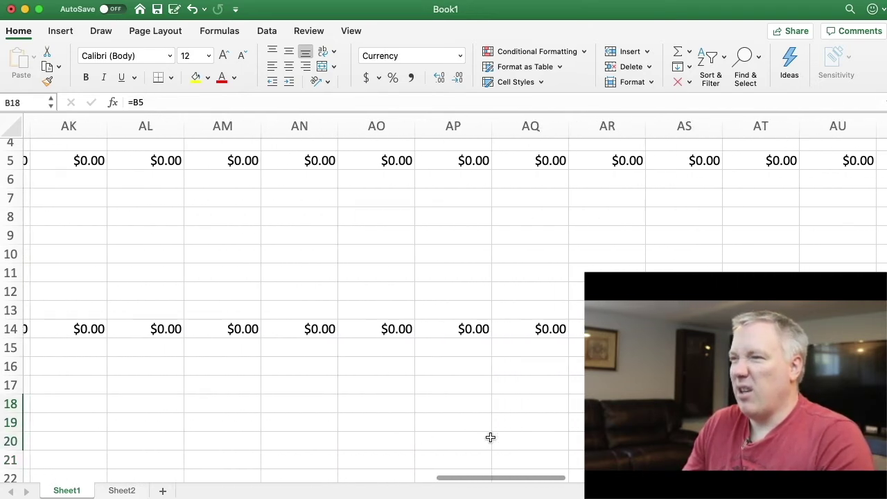
pyautogui.hscroll(8, 443, 301)
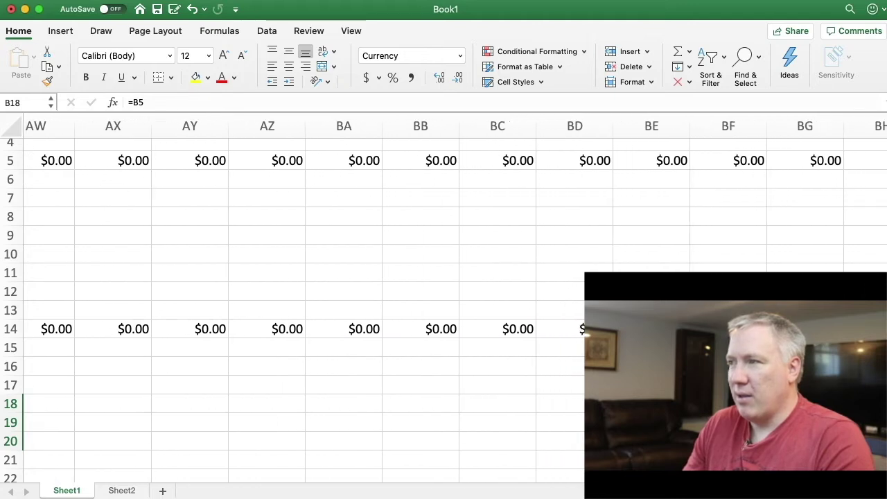
pyautogui.hscroll(2, 291, 298)
pyautogui.press('super+c')
pyautogui.keyDown('shift'); pyautogui.click(746, 441); pyautogui.keyUp('shift')
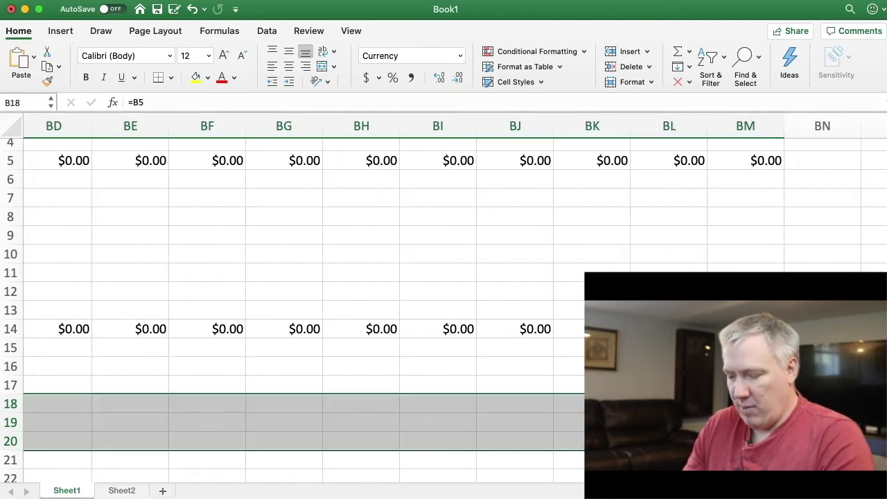
pyautogui.hscroll(-20, 485, 409)
pyautogui.hscroll(2, 132, 414)
pyautogui.hscroll(-5, 141, 414)
pyautogui.click(216, 441)
pyautogui.click(121, 442)
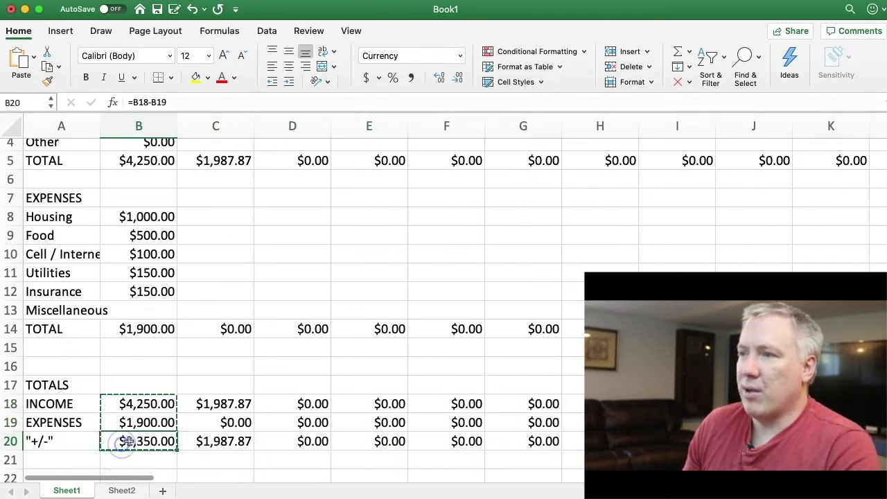
# - Apply a conditional formatting rule to B20:BM20 giving values less than 0 a light red fill with dark red text
pyautogui.hscroll(20, 136, 441)
pyautogui.hscroll(5, 208, 440)
pyautogui.keyDown('shift'); pyautogui.click(233, 441); pyautogui.keyUp('shift')
pyautogui.hscroll(-15, 222, 437)
pyautogui.hscroll(-15, 193, 428)
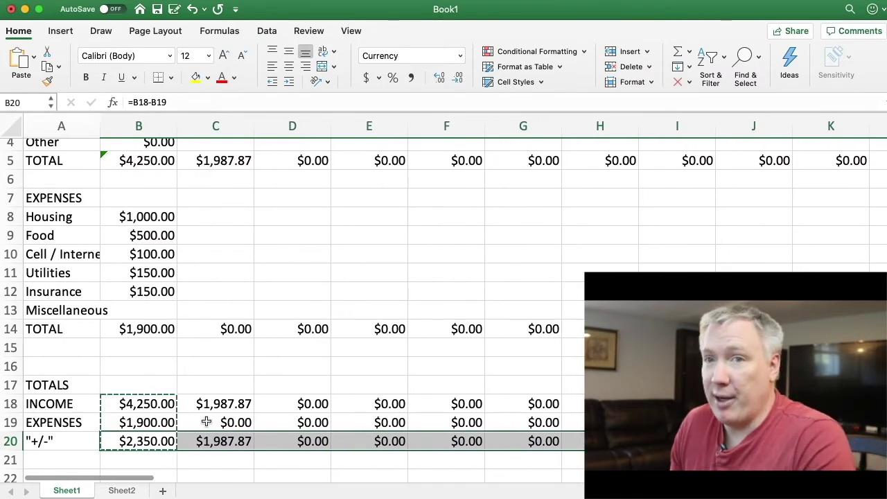
pyautogui.click(510, 56)
pyautogui.moveTo(525, 67)
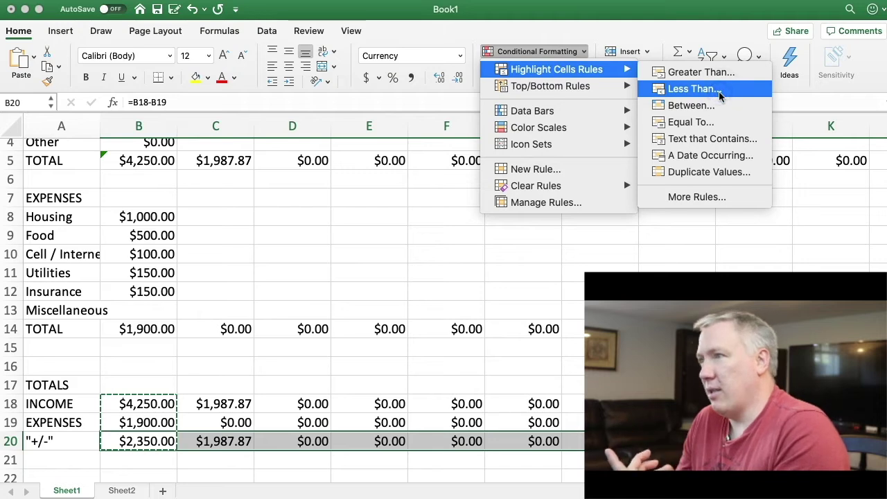
pyautogui.click(719, 95)
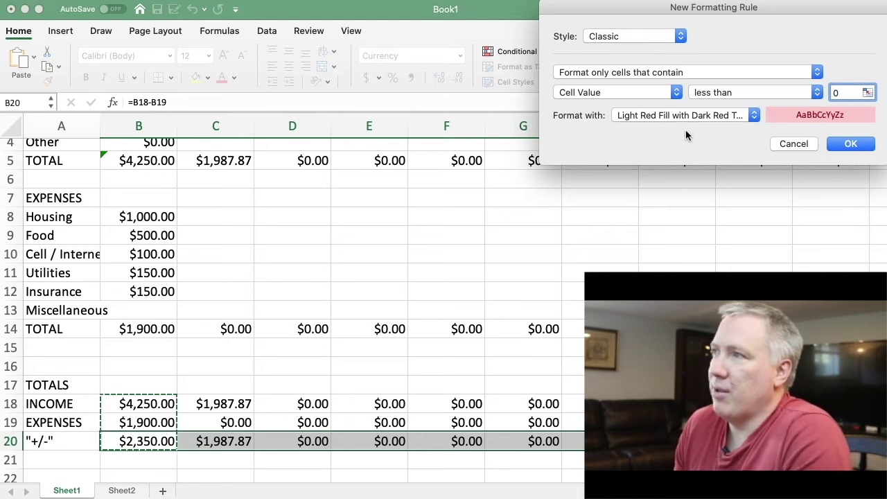
pyautogui.click(850, 144)
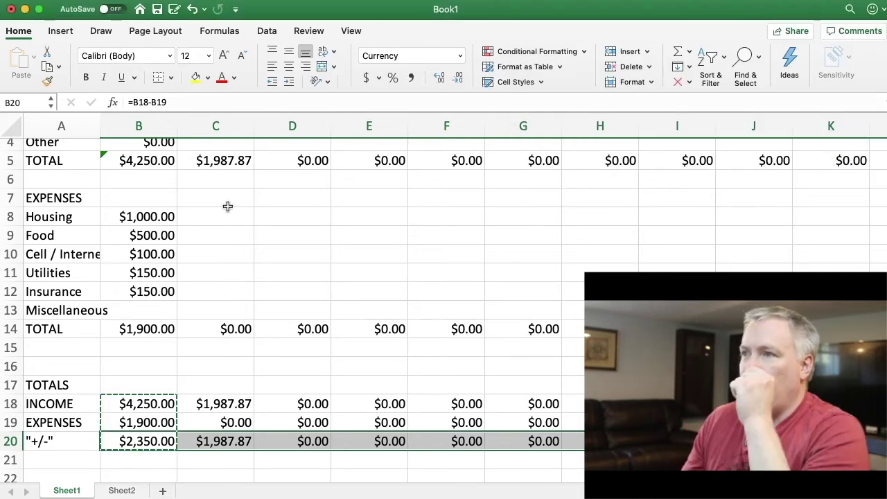
# - Enter the actual April expenses in column C: 992 for Housing and 511 for Food
pyautogui.scroll(3, 210, 244)
pyautogui.click(224, 292)
pyautogui.click(226, 279)
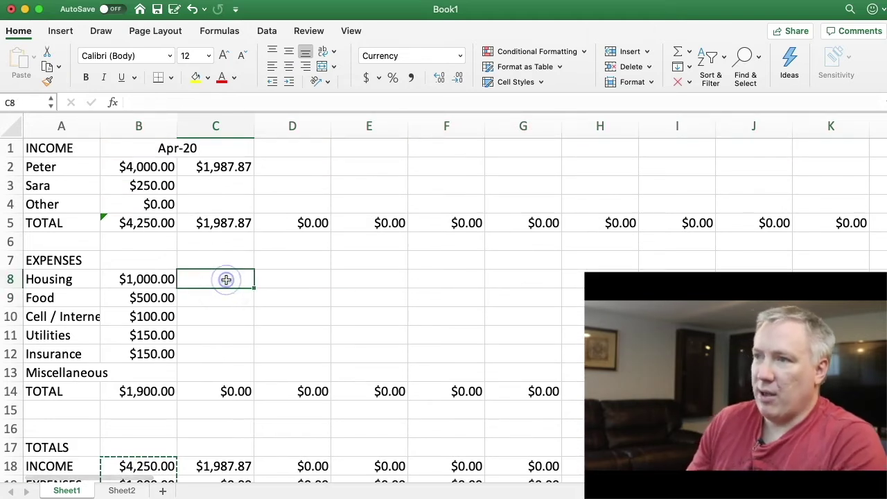
pyautogui.write('992')
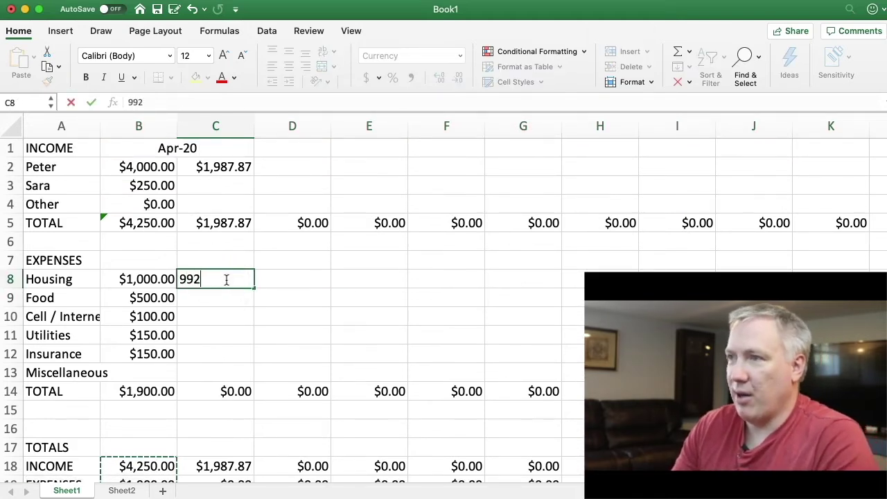
pyautogui.press('Return')
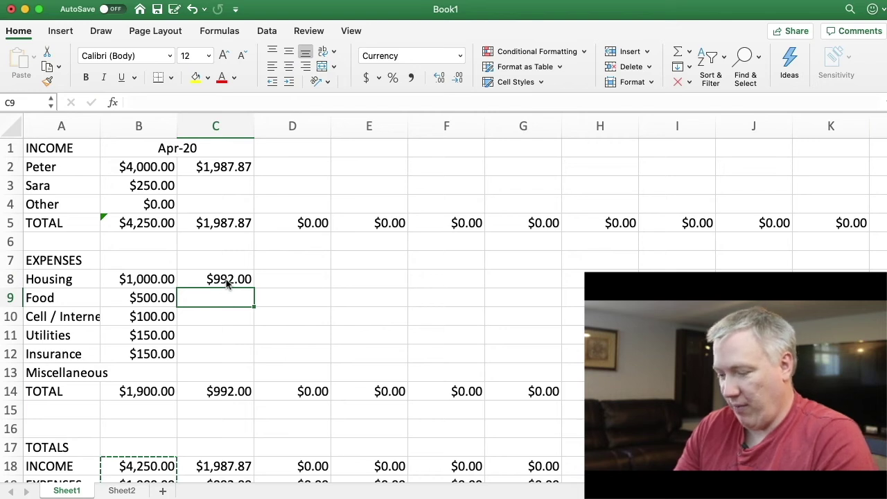
pyautogui.write('511')
pyautogui.press('Return')
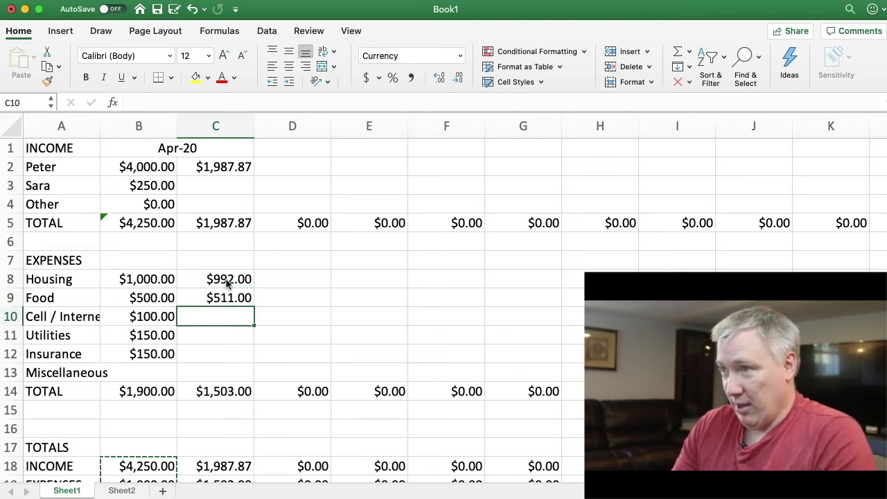
# - Enter the actual April amounts in column C of 112 for Cell / Internet and 166 for Utilities
pyautogui.write('11')
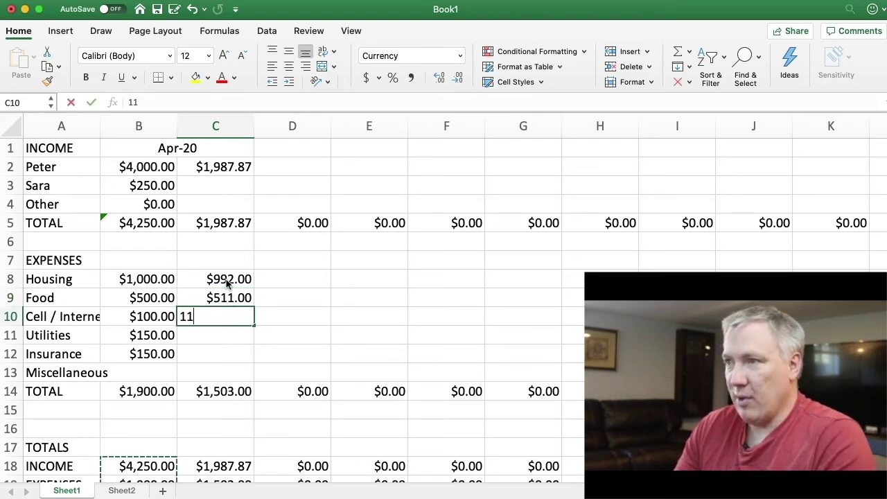
pyautogui.write('2')
pyautogui.press('Return')
pyautogui.write('166')
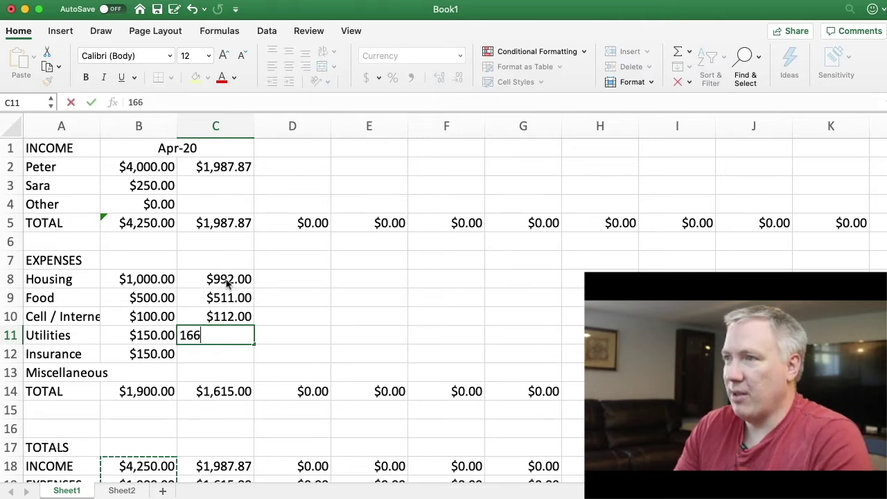
pyautogui.press('Return')
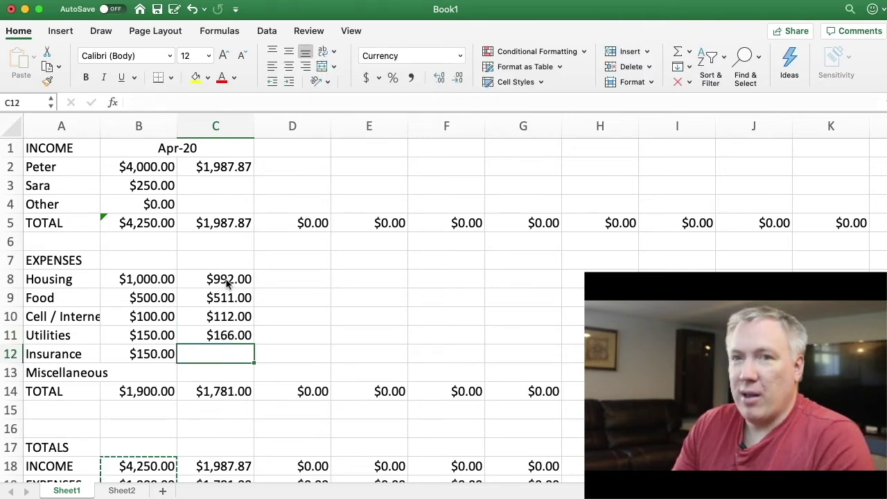
# - Fill in the remaining actual April expenses in column C with 139 for Insurance and 500 for Miscellaneous
pyautogui.write('139')
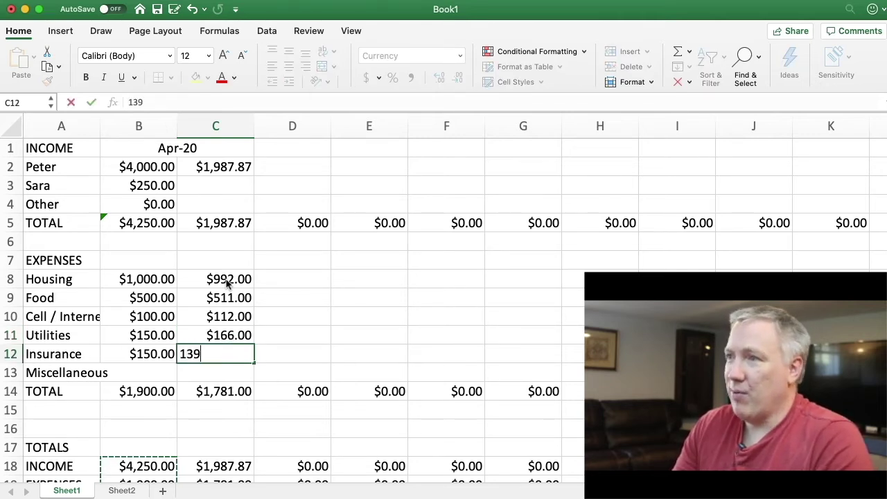
pyautogui.press('Return')
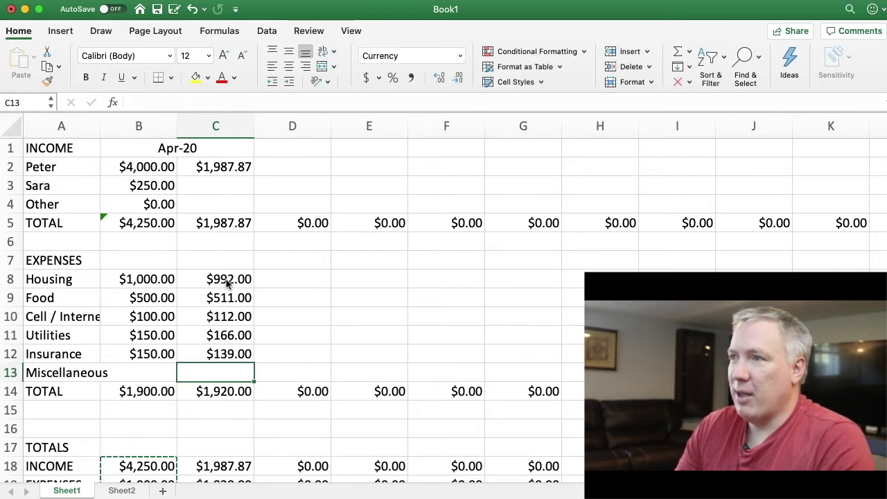
pyautogui.write('500')
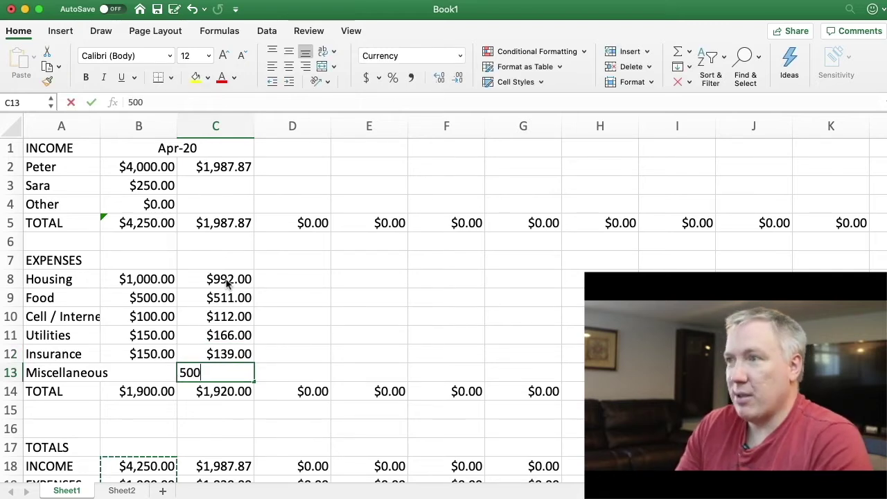
pyautogui.press('Return')
# - Check the highlighted balance in C20 against the actual April income and expense figures above it
pyautogui.scroll(-5, 229, 312)
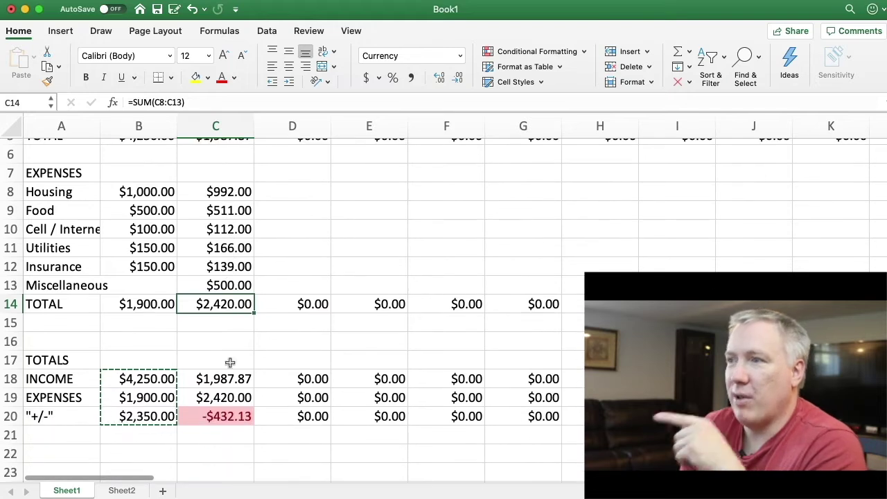
pyautogui.click(239, 416)
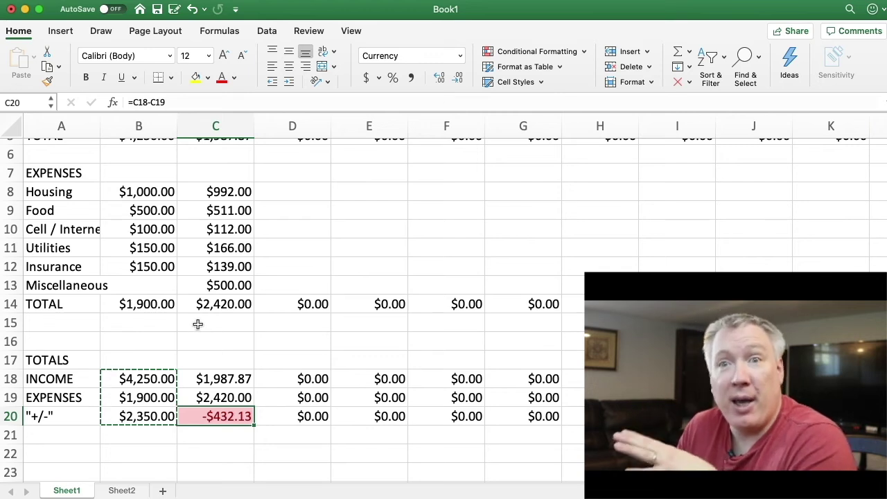
pyautogui.scroll(5, 197, 324)
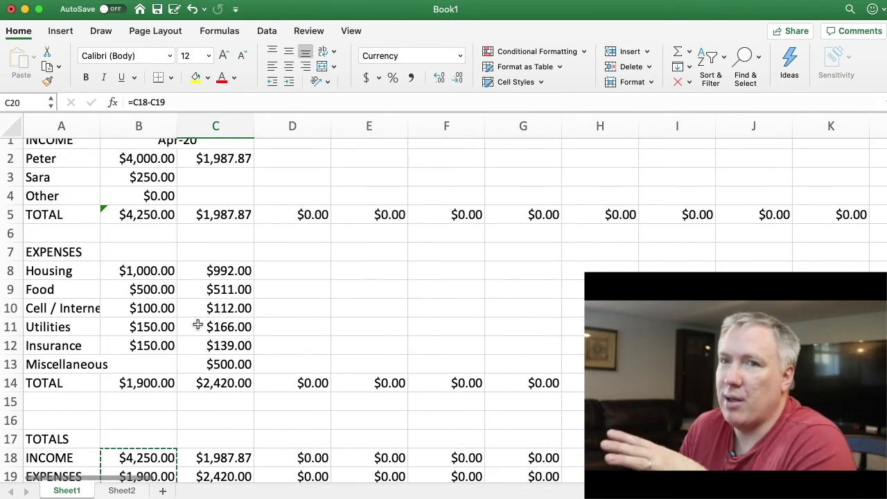
pyautogui.scroll(-5, 198, 324)
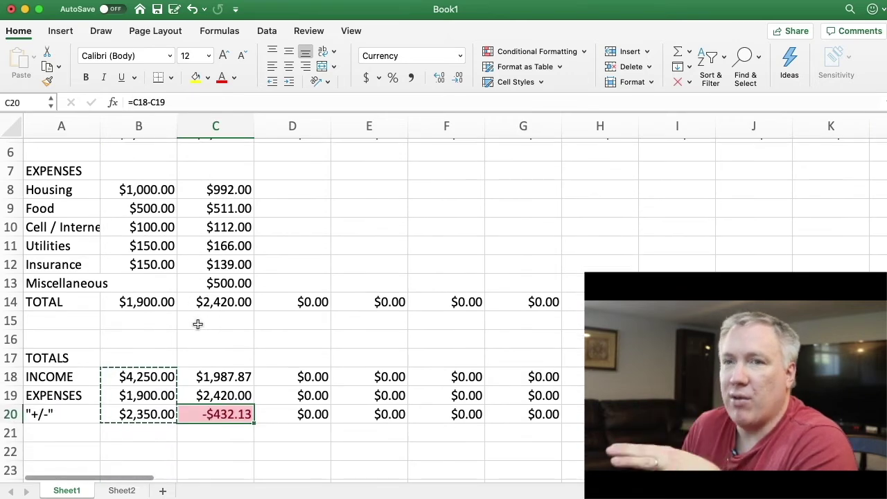
pyautogui.scroll(5, 198, 324)
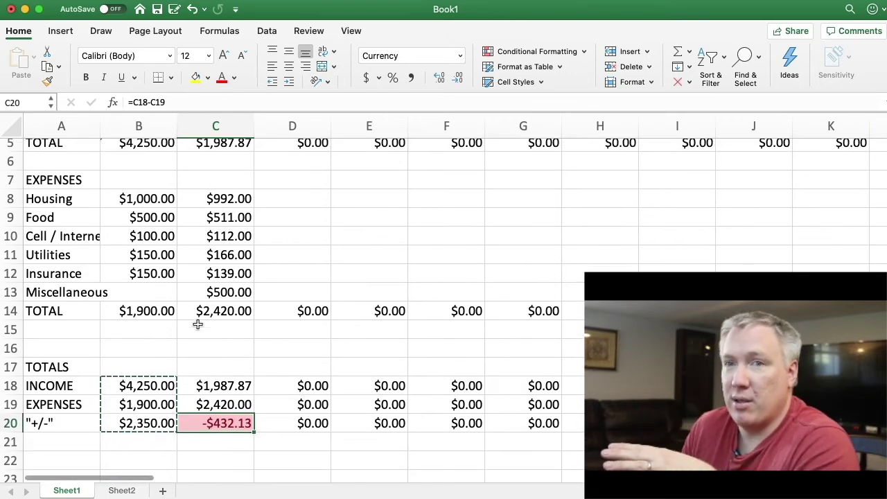
pyautogui.hscroll(1, 198, 324)
pyautogui.scroll(1, 198, 324)
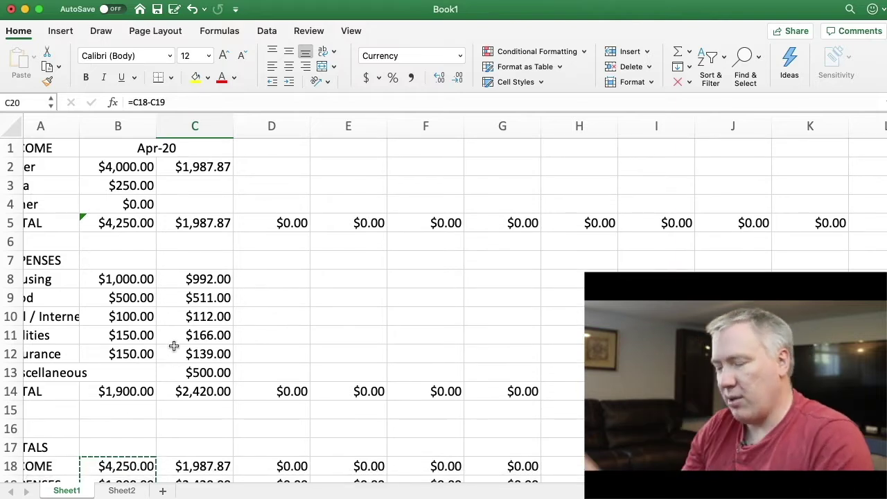
# - Copy the merged Apr-20 month header from B1 to D1, undoing the extra change made after pasting
pyautogui.click(103, 142)
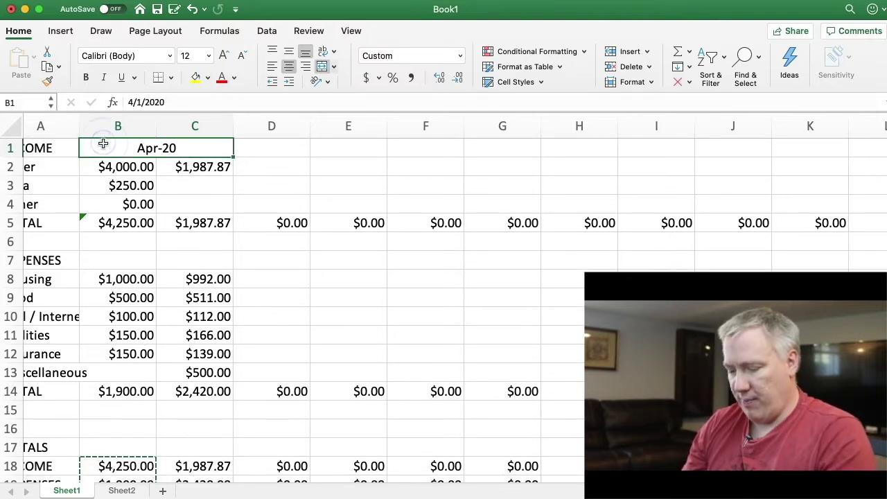
pyautogui.press('super+c')
pyautogui.click(276, 147)
pyautogui.press('super+v')
pyautogui.moveTo(285, 158); pyautogui.dragTo(285, 163)
pyautogui.click(287, 149)
pyautogui.press('super+z')
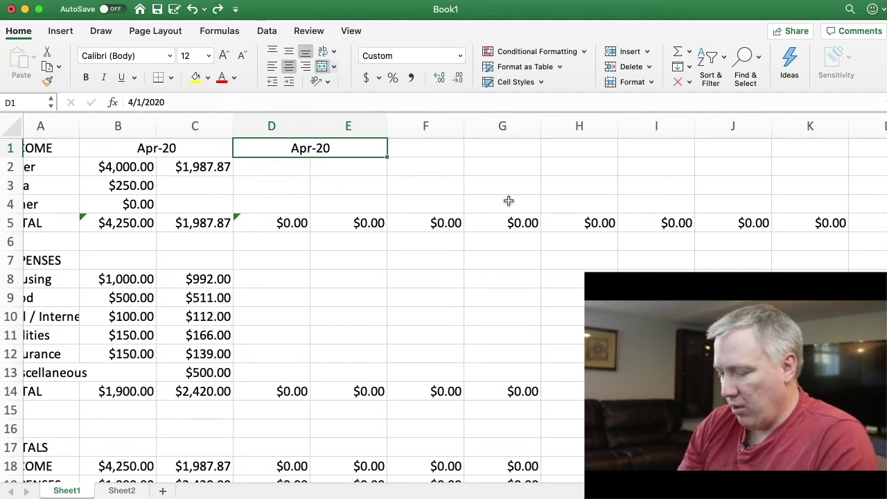
# - Replace the month header in D1 with the formula =B1+30.5
pyautogui.write('=')
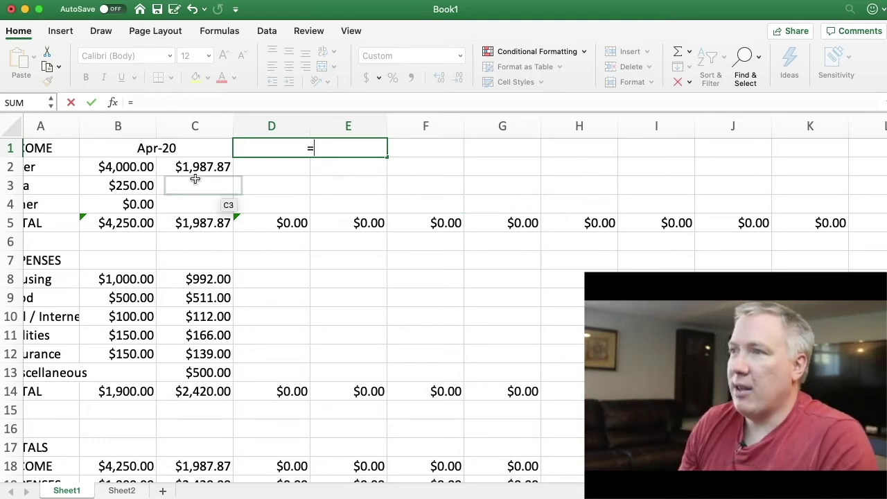
pyautogui.click(143, 147)
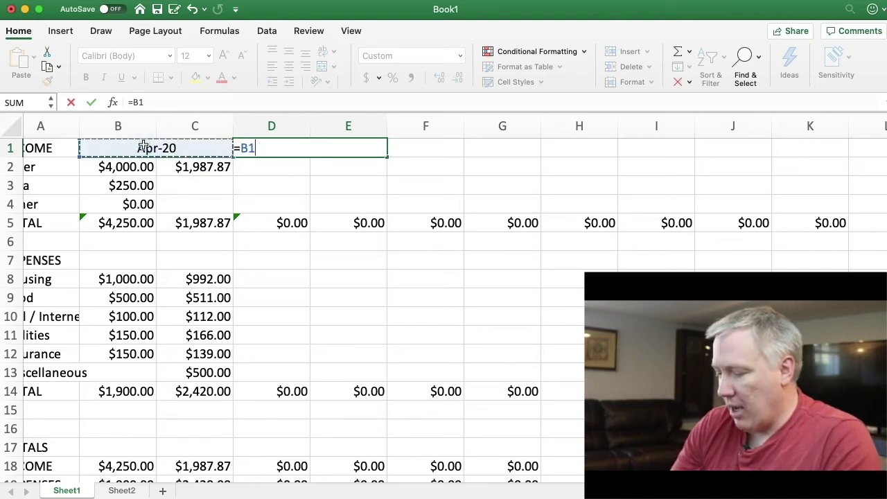
pyautogui.write('+30.5')
pyautogui.press('Return')
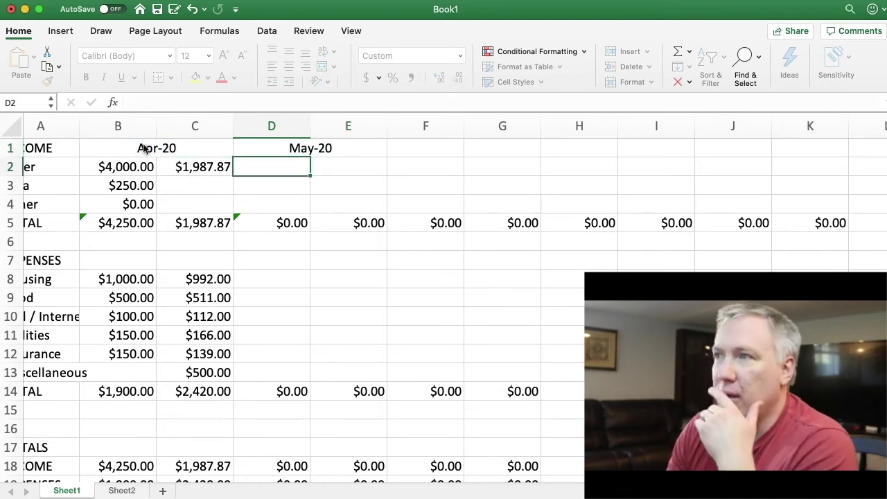
# - Copy the month header formula from D1 into F1, H1 and J1
pyautogui.click(291, 149)
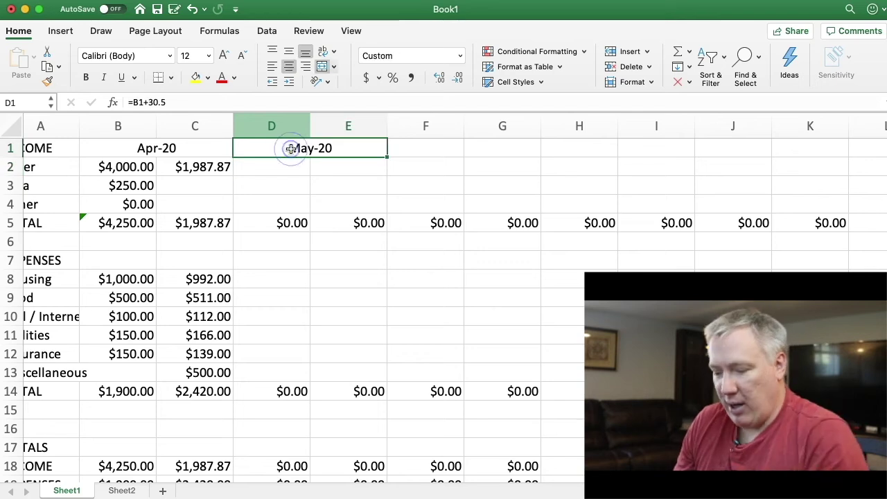
pyautogui.press('super+c')
pyautogui.click(430, 144)
pyautogui.press('super+v')
pyautogui.click(580, 146)
pyautogui.press('super+v')
pyautogui.click(733, 148)
pyautogui.press('super+v')
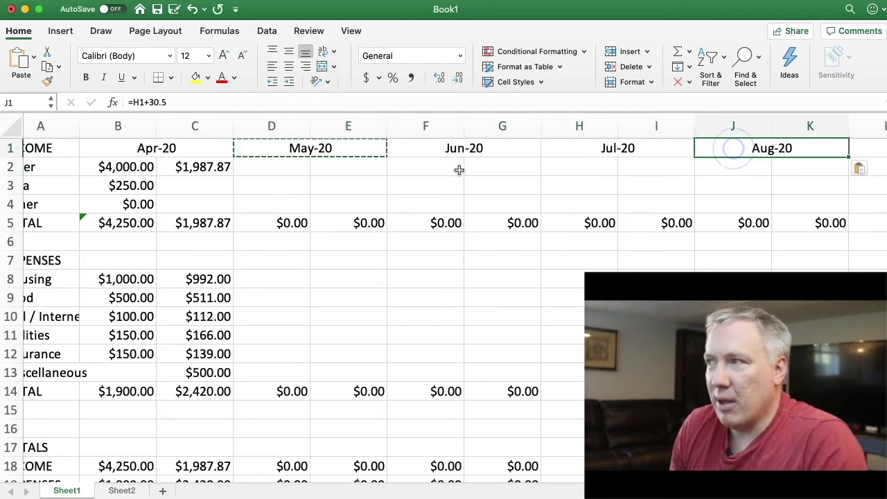
# - Paste the same month header formula into L1, N1, P1 and R1
pyautogui.hscroll(3, 465, 166)
pyautogui.click(772, 147)
pyautogui.press('super+v')
pyautogui.hscroll(8, 701, 174)
pyautogui.hscroll(-3, 333, 143)
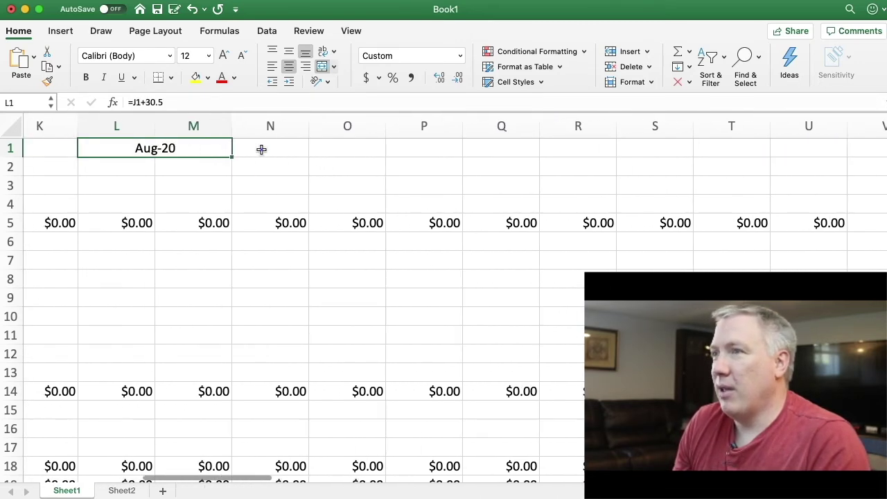
pyautogui.click(259, 148)
pyautogui.press('super+v')
pyautogui.click(428, 146)
pyautogui.press('super+v')
pyautogui.click(582, 144)
pyautogui.press('super+v')
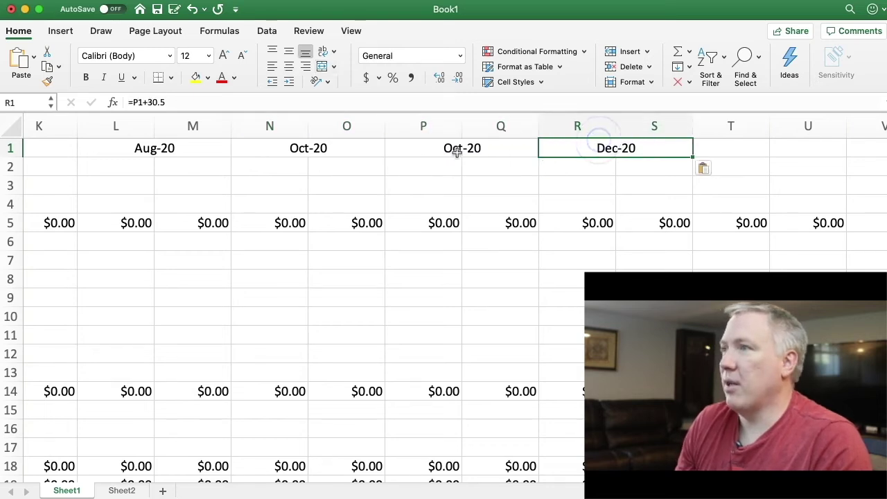
# - Copy the month header from R1 across T1:BM1 and review the resulting months along row 1
pyautogui.press('super+c')
pyautogui.click(732, 150)
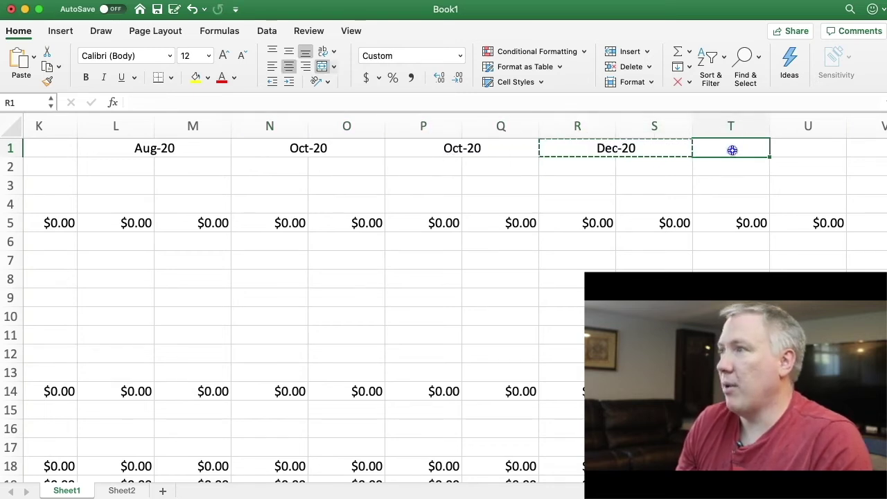
pyautogui.hscroll(10, 733, 148)
pyautogui.hscroll(20, 404, 161)
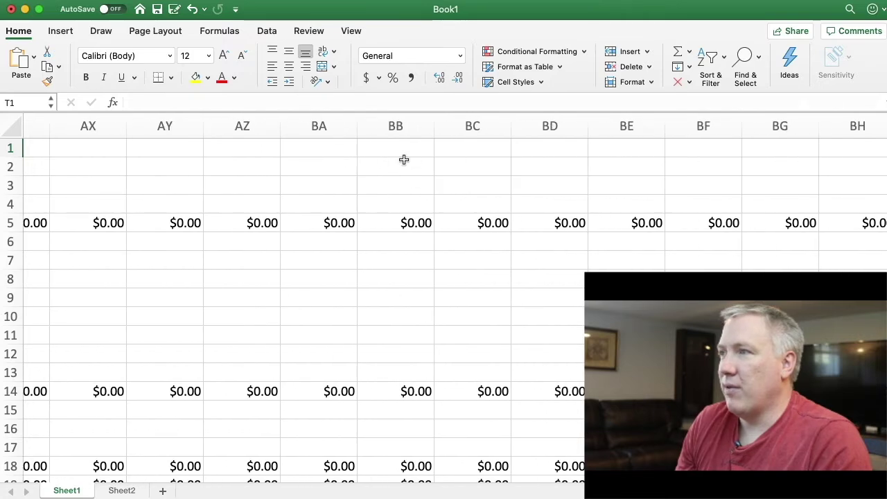
pyautogui.keyDown('shift'); pyautogui.click(248, 144); pyautogui.keyUp('shift')
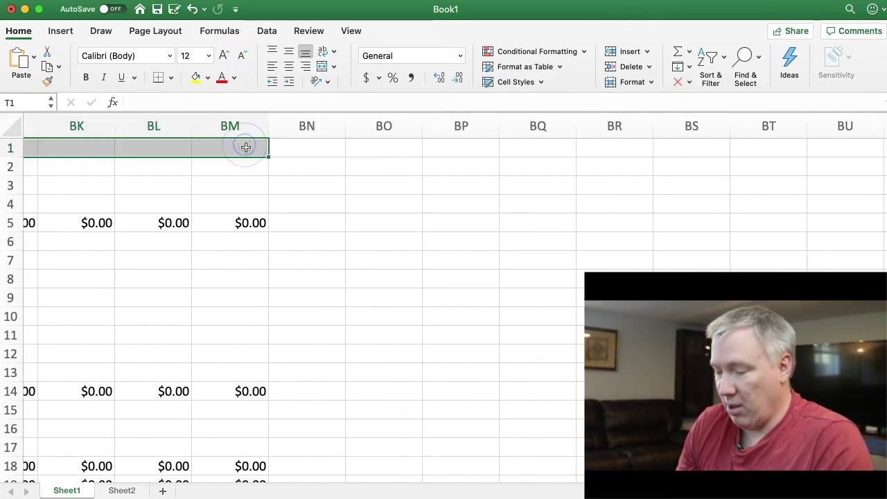
pyautogui.press('super+v')
pyautogui.hscroll(20, 342, 164)
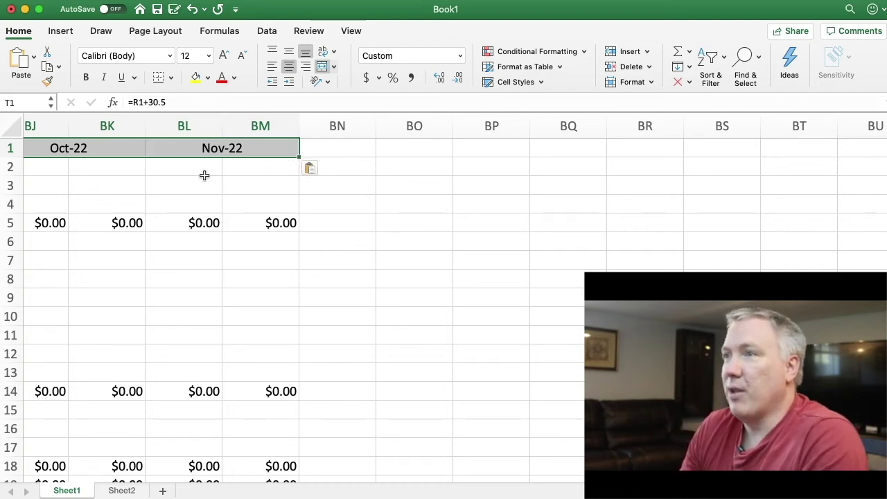
pyautogui.hscroll(-20, 204, 175)
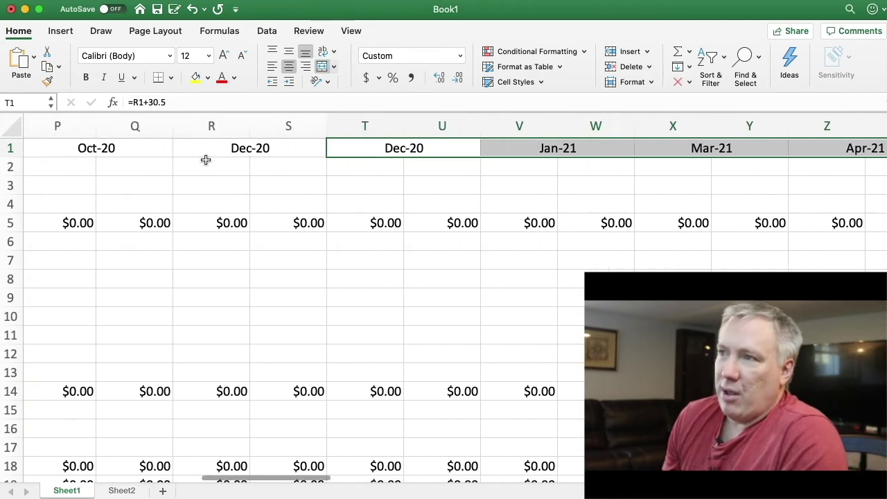
pyautogui.hscroll(-12, 206, 160)
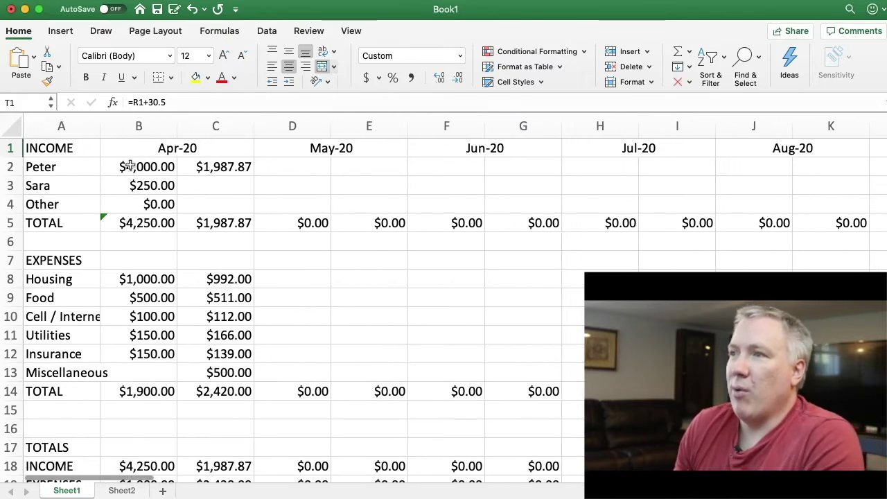
# - Compare the Apr-20 budgeted and actual columns, checking the income totals in row 5 and the expense totals in row 14
pyautogui.click(131, 167)
pyautogui.click(137, 125)
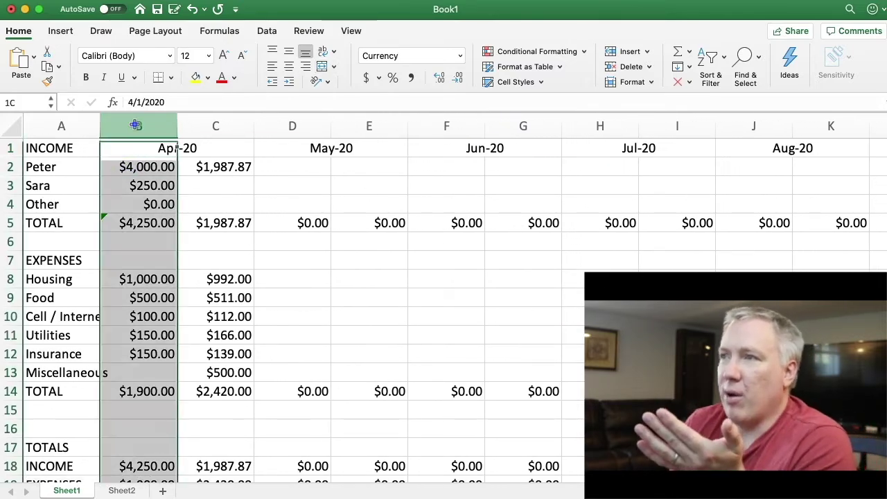
pyautogui.click(215, 118)
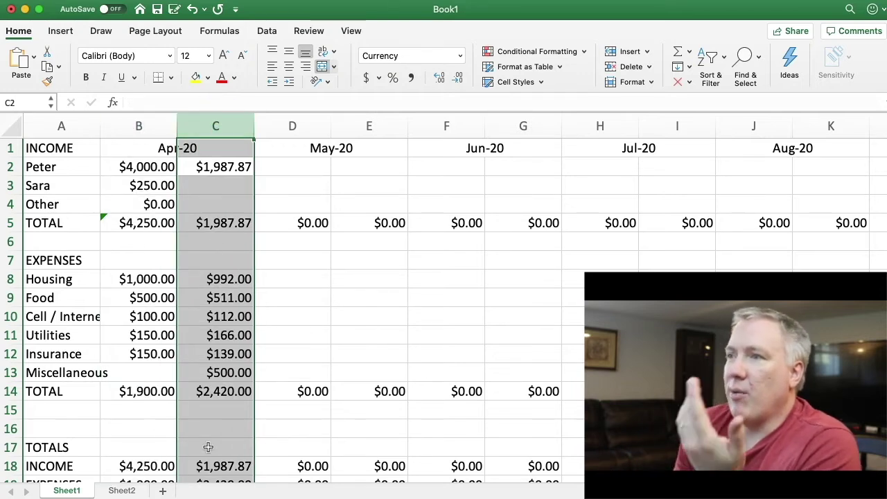
pyautogui.click(139, 223)
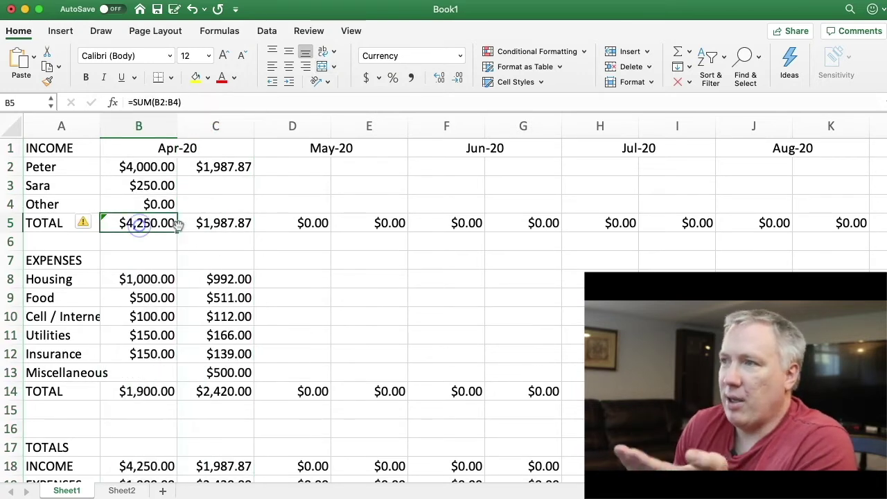
pyautogui.click(210, 223)
pyautogui.click(133, 226)
pyautogui.click(216, 224)
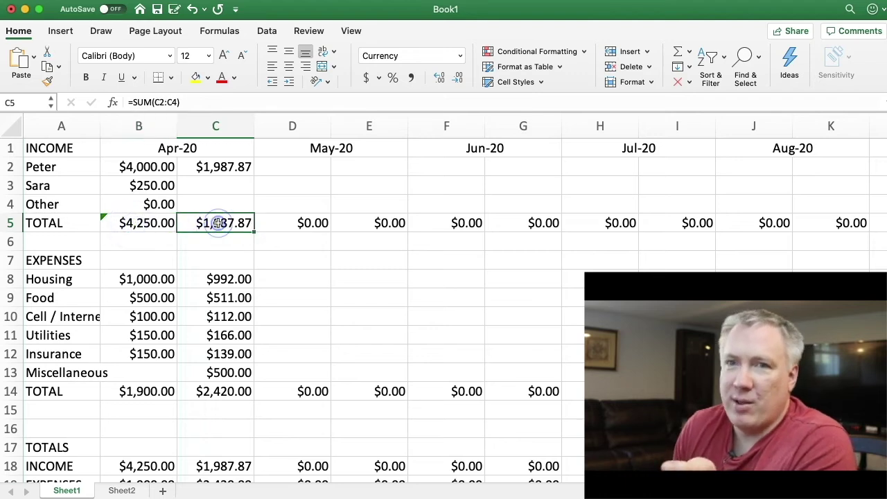
pyautogui.click(241, 393)
pyautogui.click(166, 391)
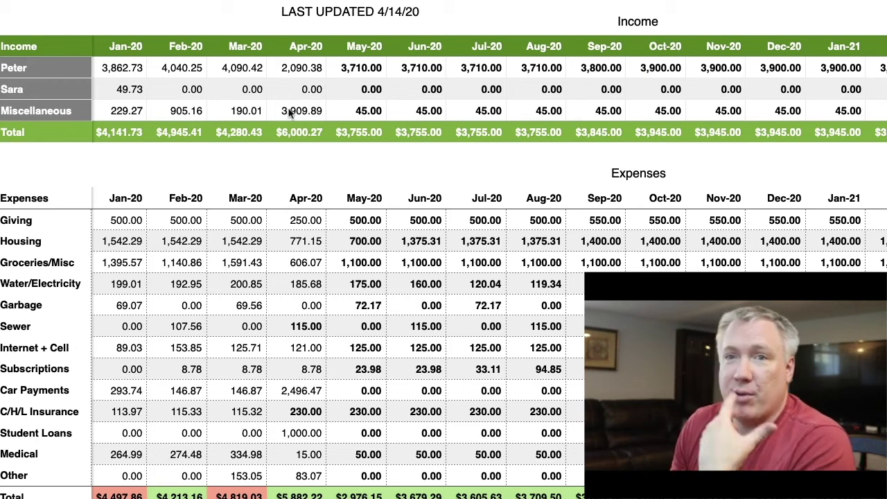
# - Look over the finished household budget's monthly Income and Expenses tables, checking the first earner's Mar-20 income
pyautogui.scroll(-2, 294, 108)
pyautogui.hscroll(-2, 294, 108)
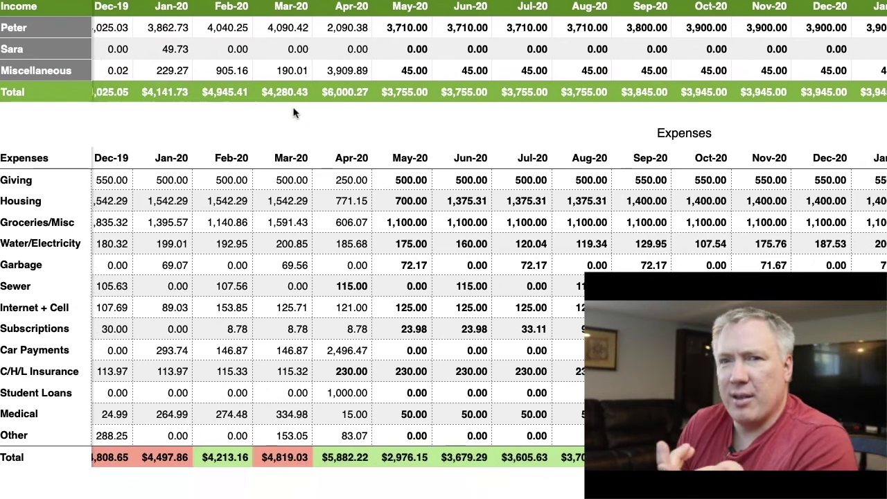
pyautogui.scroll(2, 293, 107)
pyautogui.hscroll(1, 293, 106)
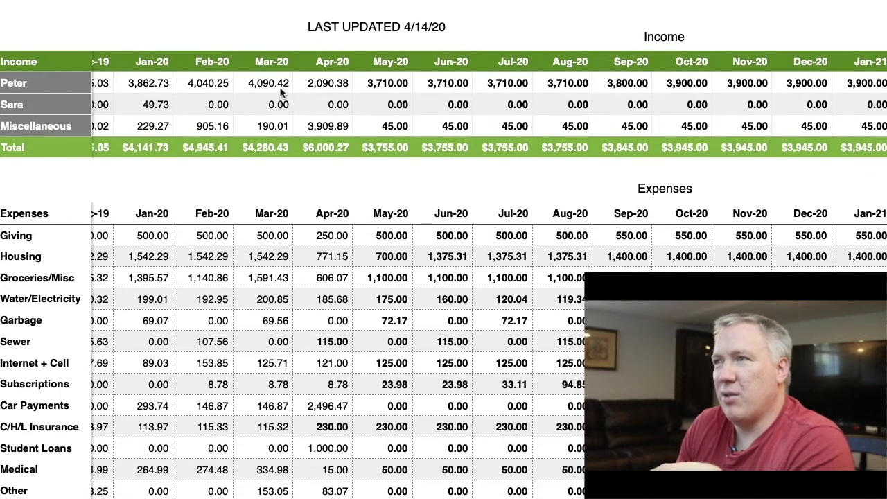
pyautogui.click(271, 79)
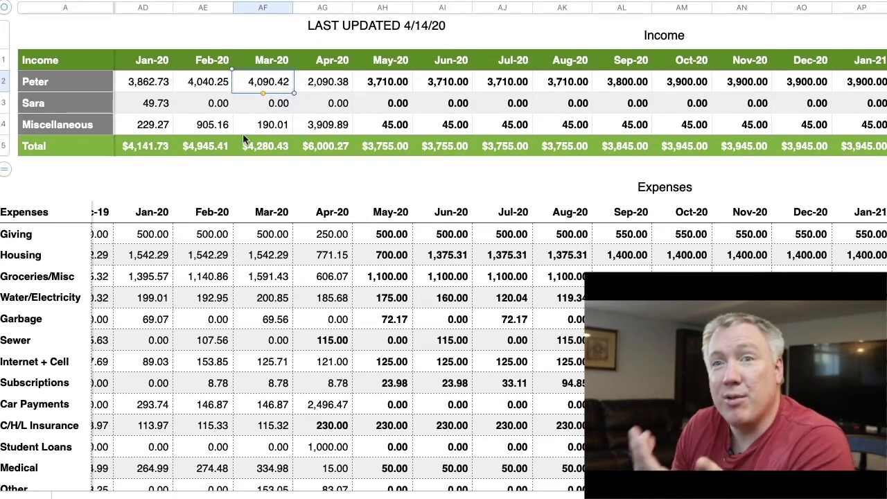
pyautogui.click(306, 174)
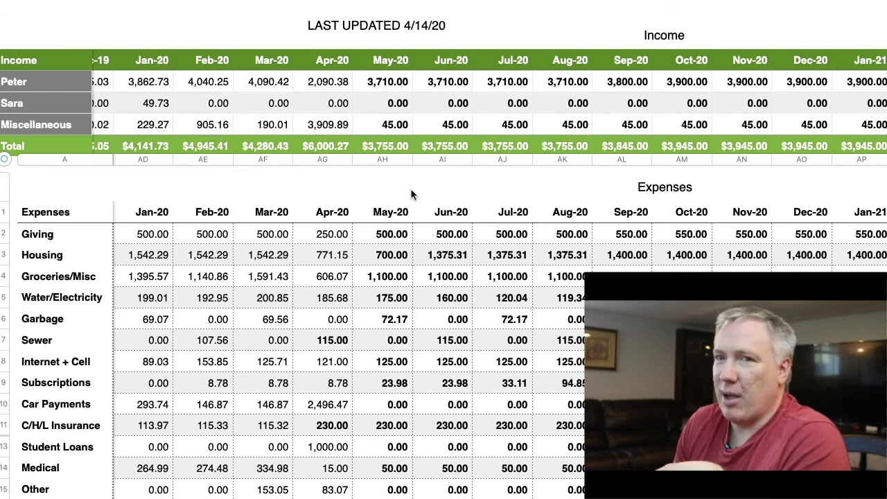
pyautogui.click(229, 19)
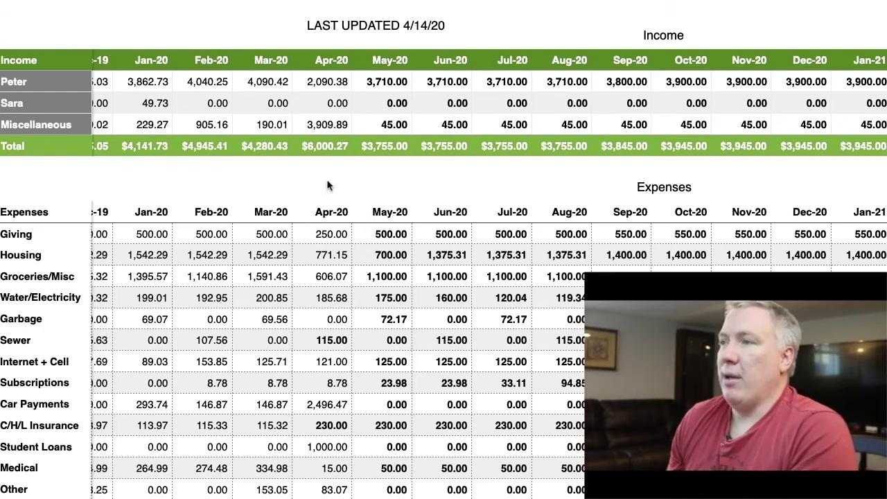
# - Review the budget's layout from the Income table through the Expenses table down to the Category summary with its NET row
pyautogui.scroll(-1, 328, 184)
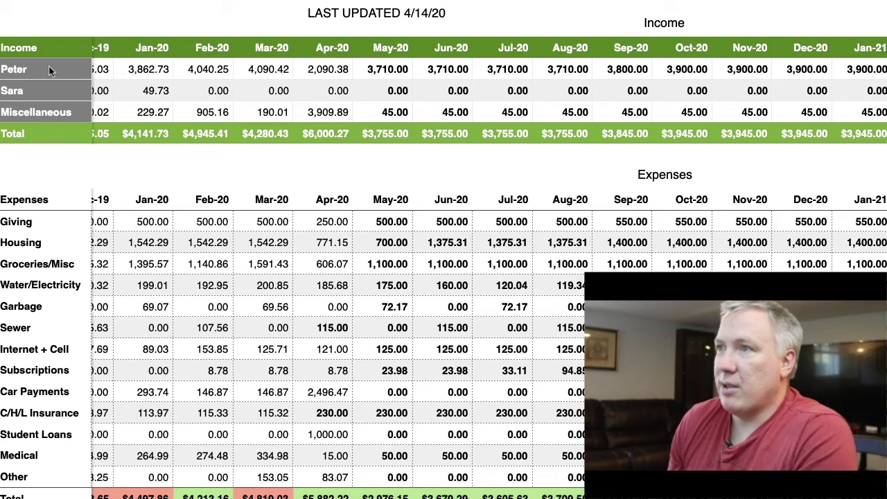
pyautogui.click(39, 44)
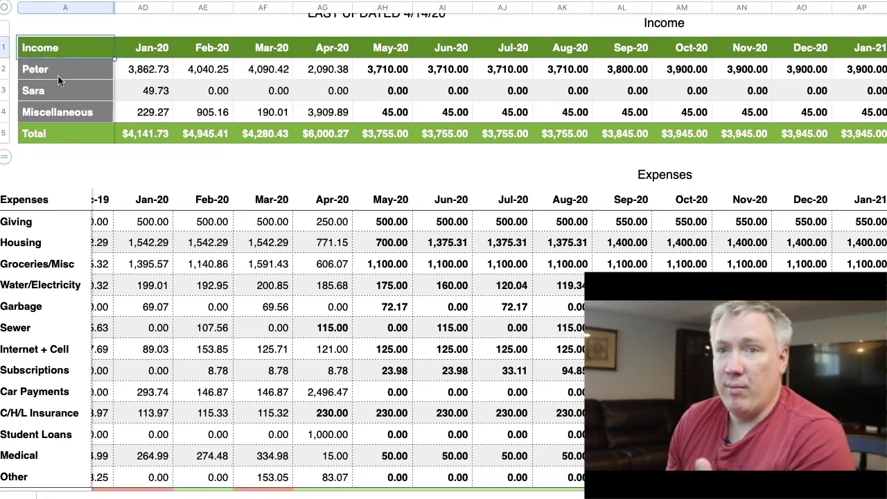
pyautogui.click(25, 201)
pyautogui.scroll(-5, 339, 200)
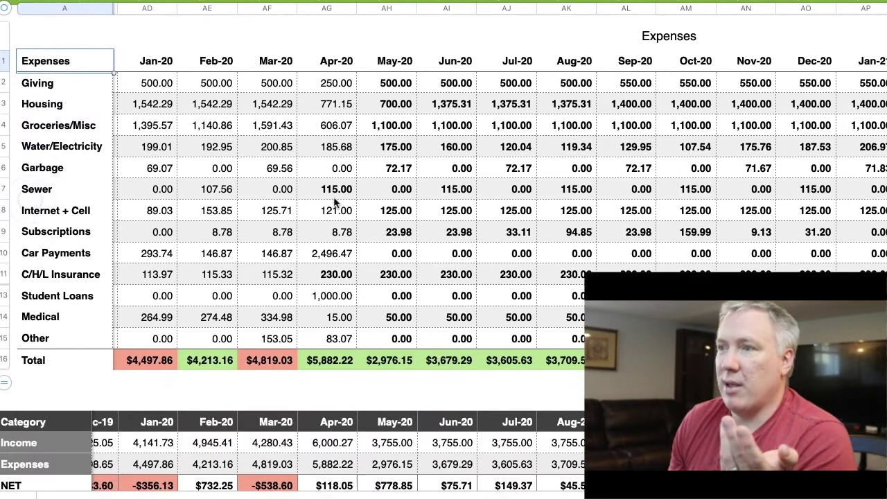
pyautogui.scroll(-2, 335, 202)
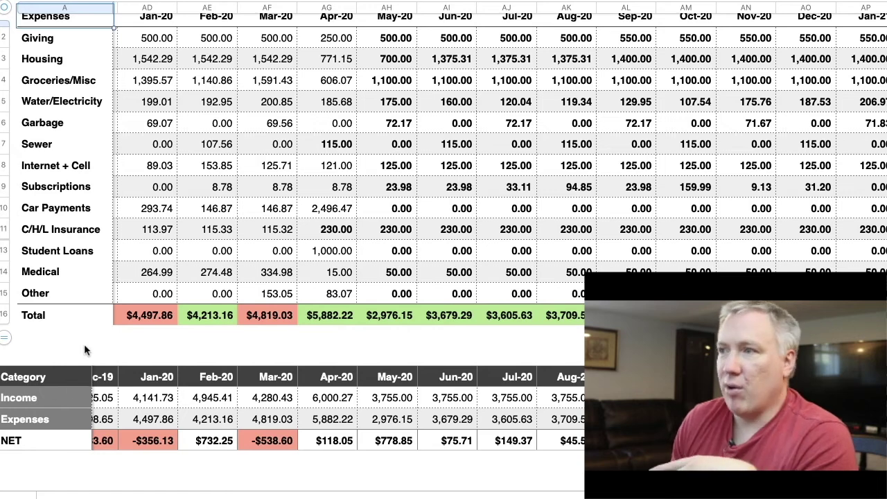
pyautogui.scroll(5, 84, 344)
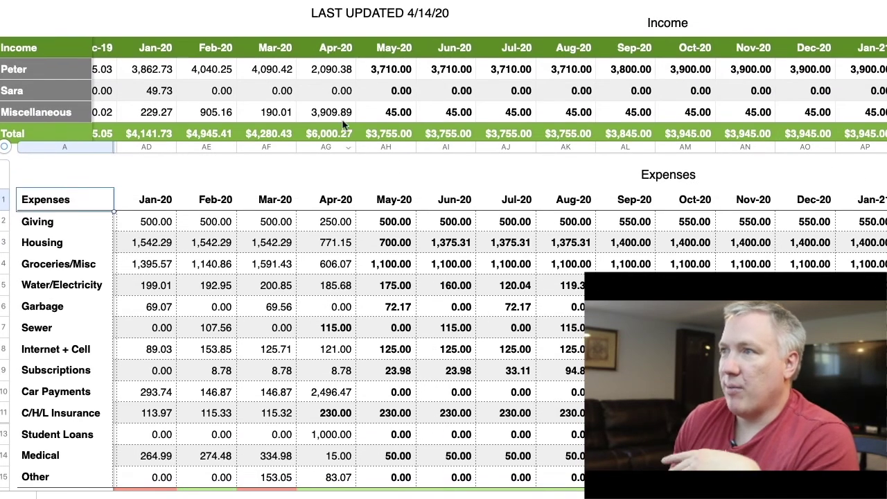
pyautogui.click(252, 61)
pyautogui.scroll(-5, 302, 206)
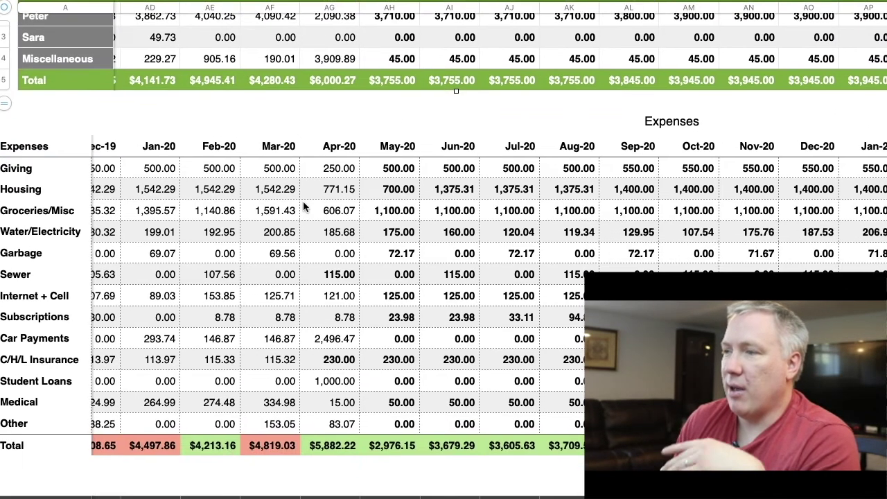
pyautogui.scroll(-3, 305, 208)
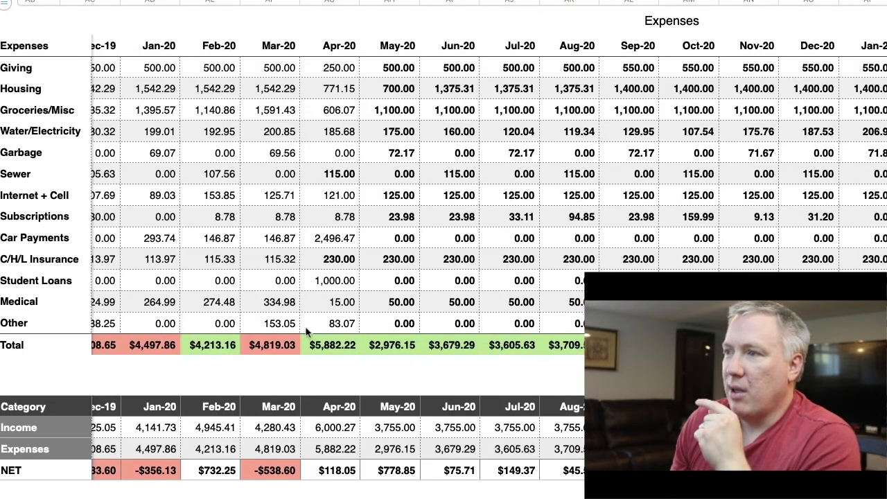
# - Check the expense totals for Jan-20 to Mar-20, and compare March's total with its income total and NET value
pyautogui.click(167, 350)
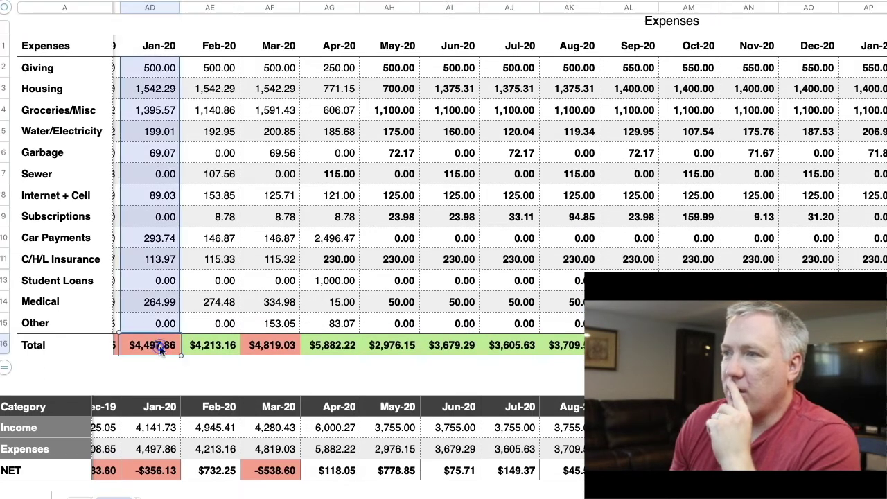
pyautogui.click(210, 350)
pyautogui.click(272, 350)
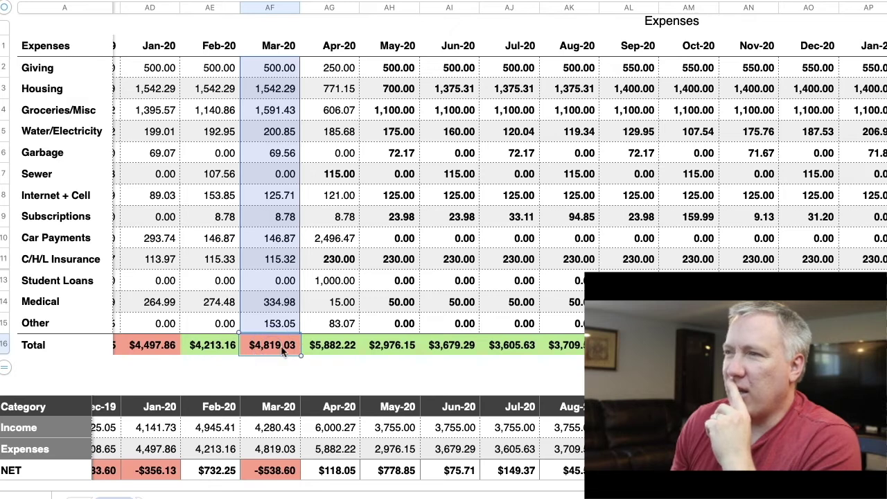
pyautogui.scroll(5, 282, 352)
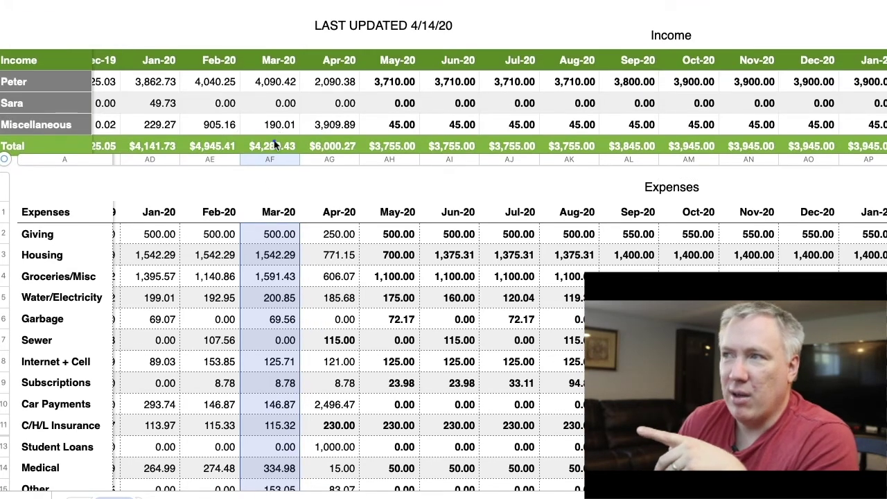
pyautogui.click(275, 143)
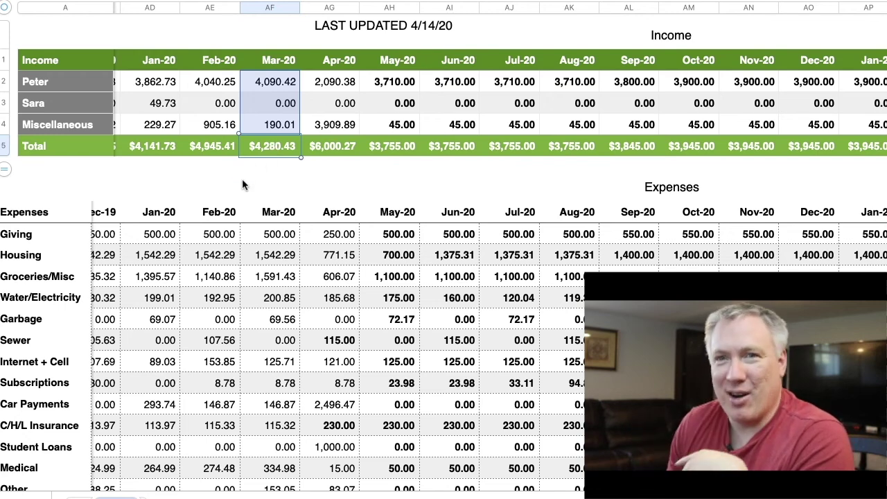
pyautogui.scroll(-6, 243, 181)
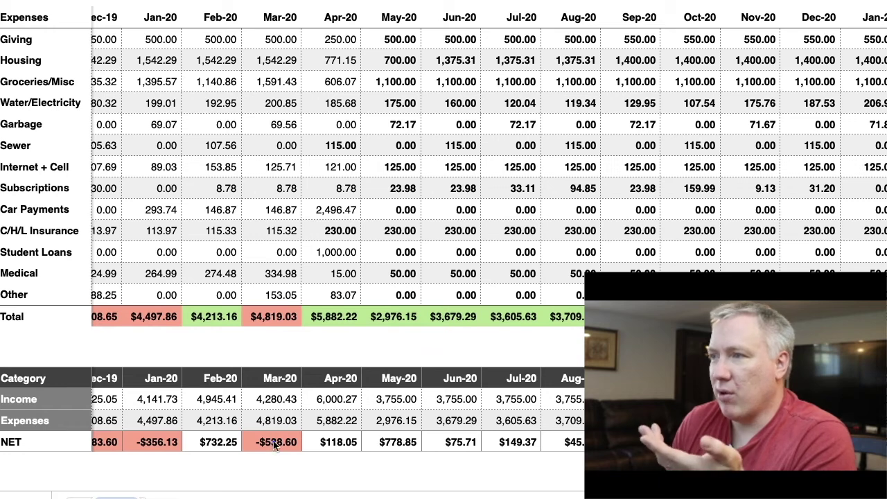
pyautogui.click(275, 443)
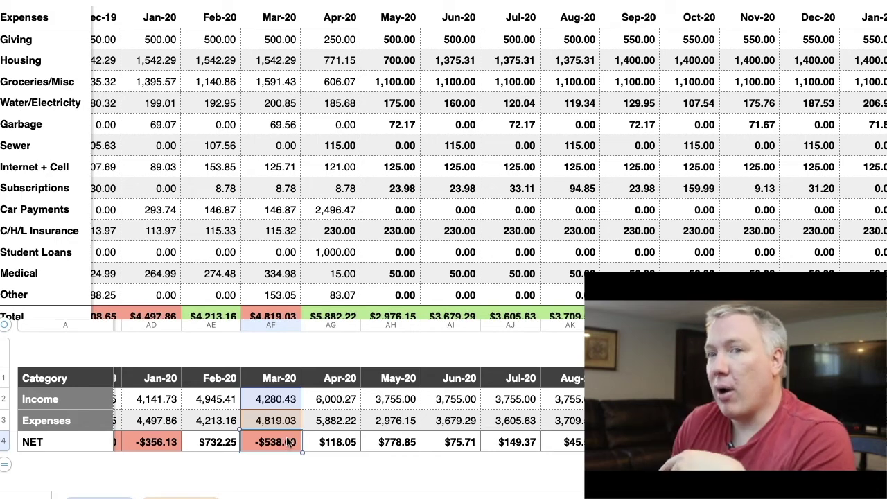
# - Inspect the projected May-20 month in the Income table and its column in the Expenses table
pyautogui.scroll(5, 333, 355)
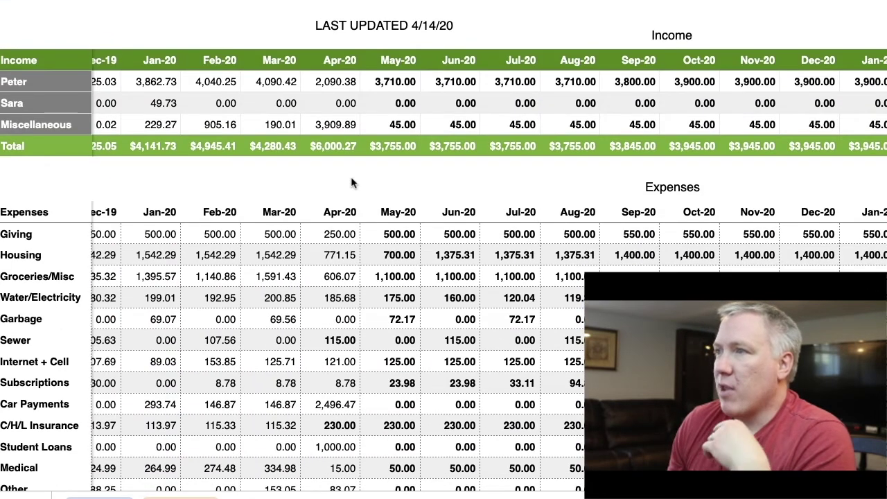
pyautogui.click(351, 180)
pyautogui.click(393, 63)
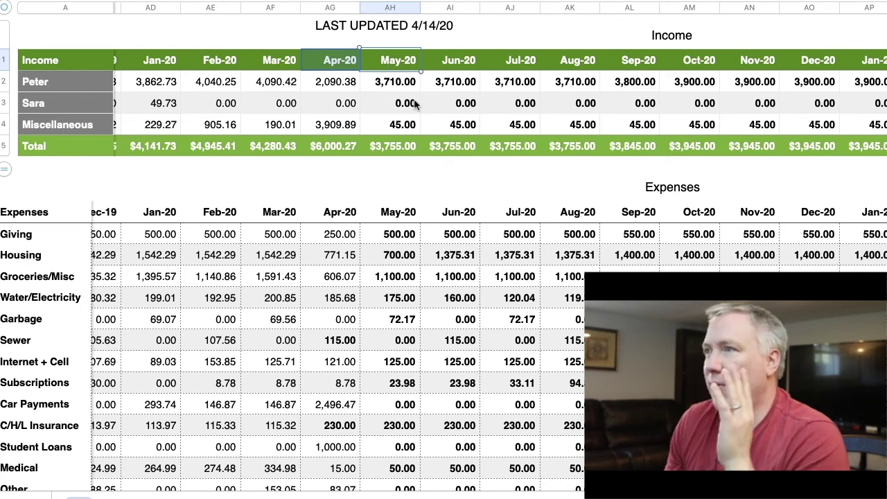
pyautogui.click(405, 234)
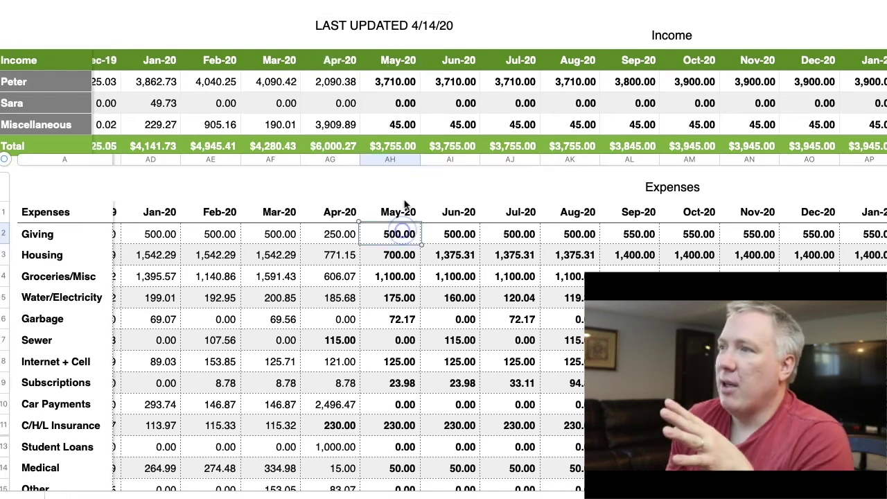
pyautogui.click(397, 160)
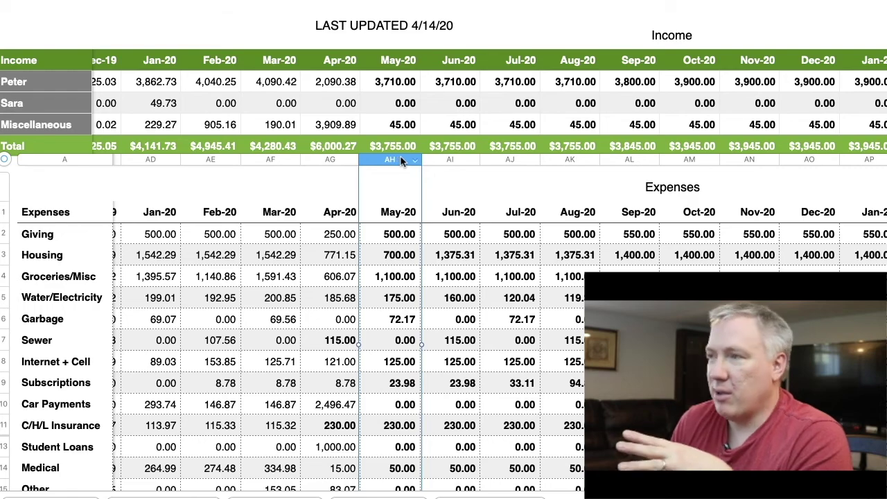
# - Examine the projected months through Aug-22 and the past months back to Oct-19, checking the Feb-20 expenses column
pyautogui.hscroll(12, 409, 158)
pyautogui.hscroll(8, 415, 155)
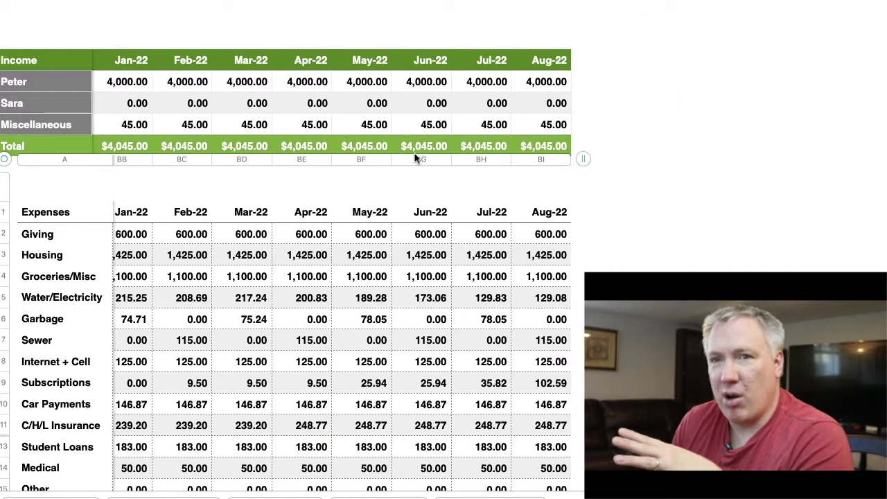
pyautogui.hscroll(-20, 415, 158)
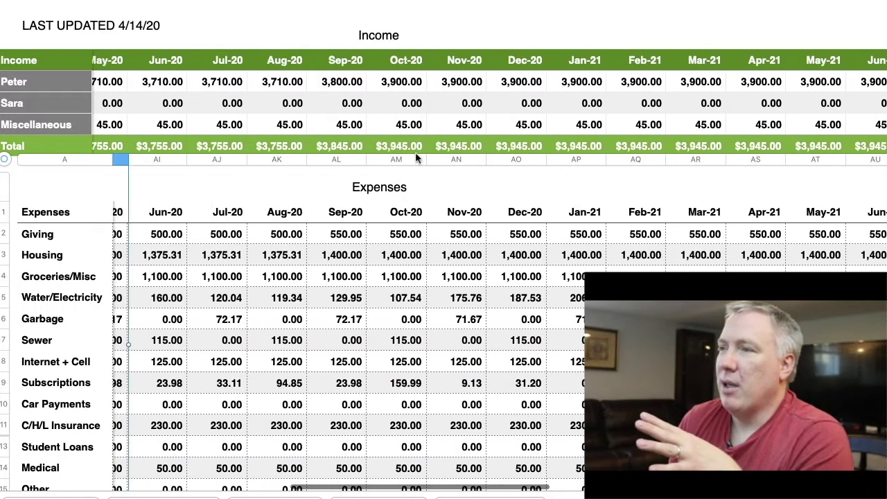
pyautogui.hscroll(-1, 370, 228)
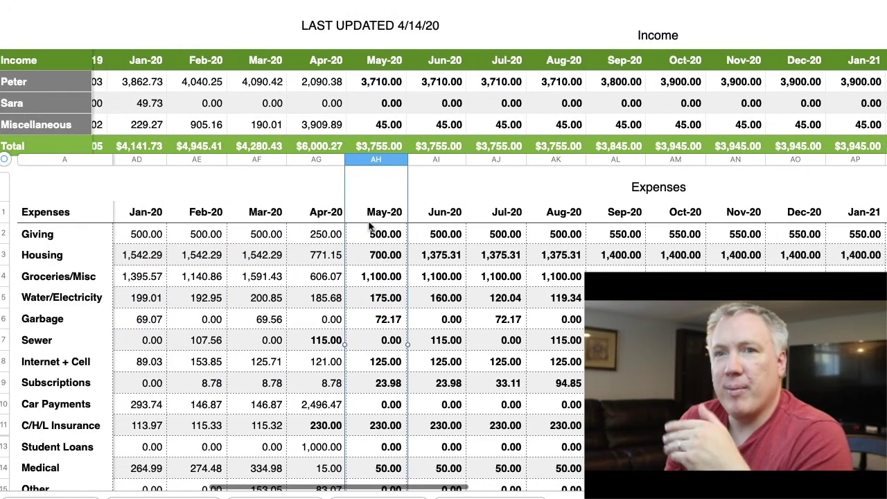
pyautogui.hscroll(-10, 370, 227)
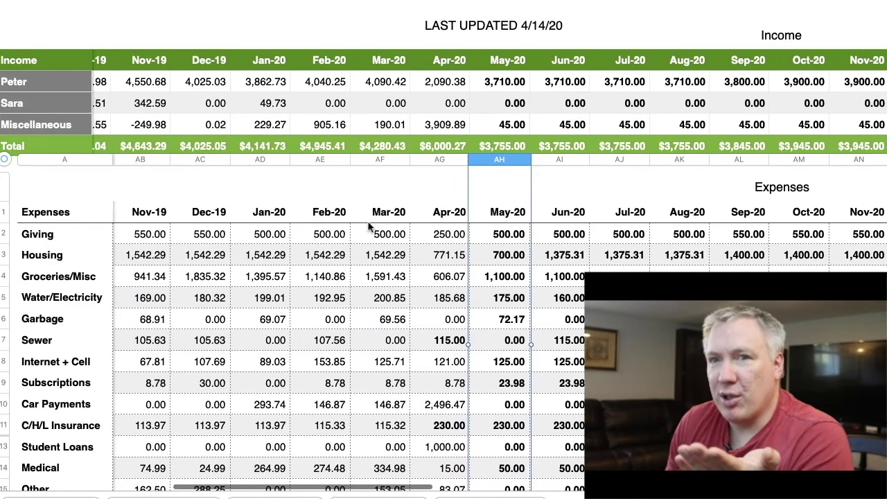
pyautogui.click(360, 159)
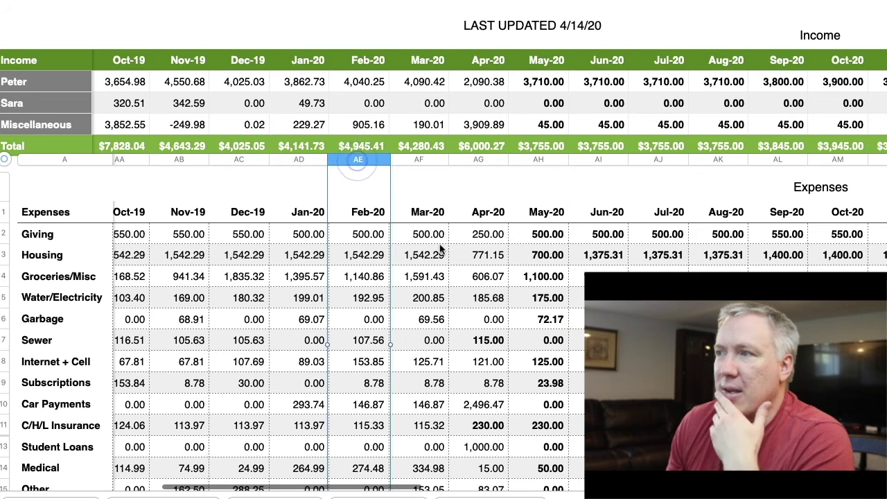
pyautogui.hscroll(10, 465, 236)
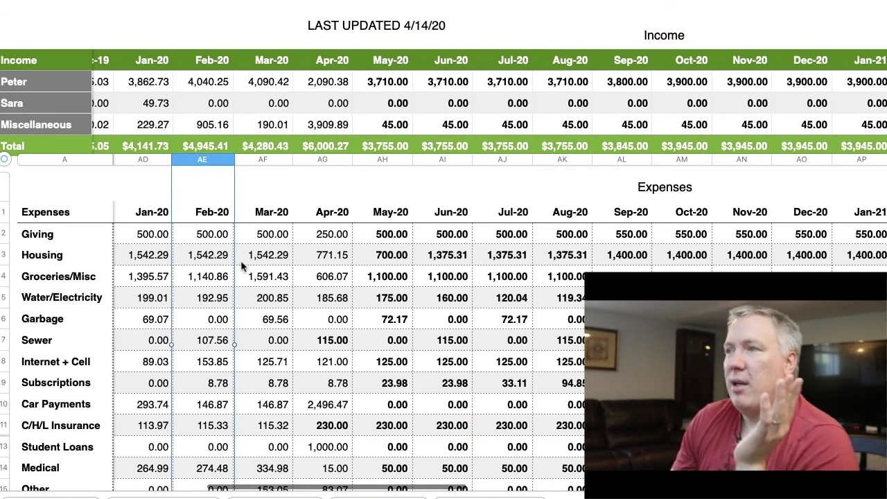
# - Open the formula of the Apr-20 Groceries/Misc expense to examine the individual amounts it adds up
pyautogui.scroll(-1, 351, 229)
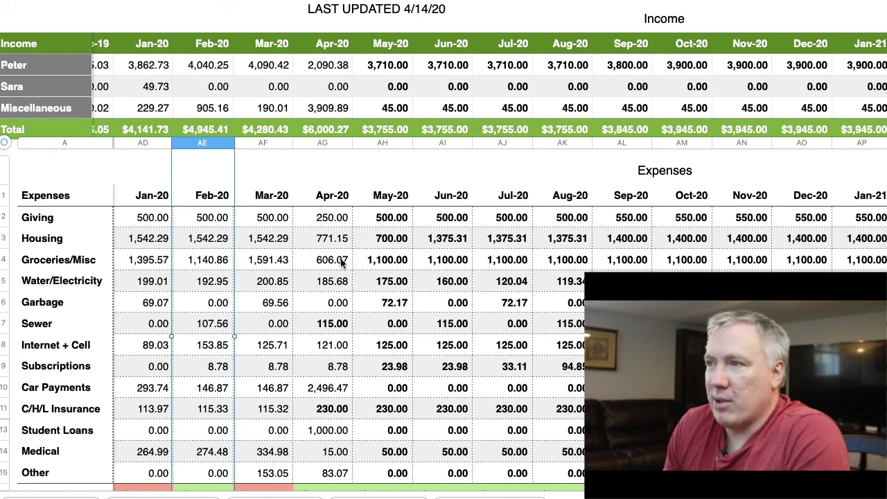
pyautogui.click(342, 261)
pyautogui.click(341, 259)
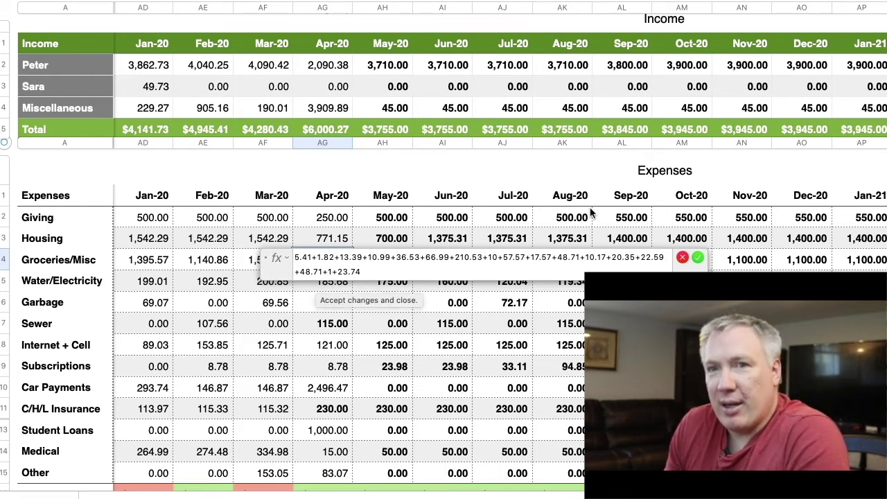
# - Try appending another amount to the sum in the Apr-20 Groceries/Misc expense cell
pyautogui.press('Return')
pyautogui.hscroll(-1, 331, 260)
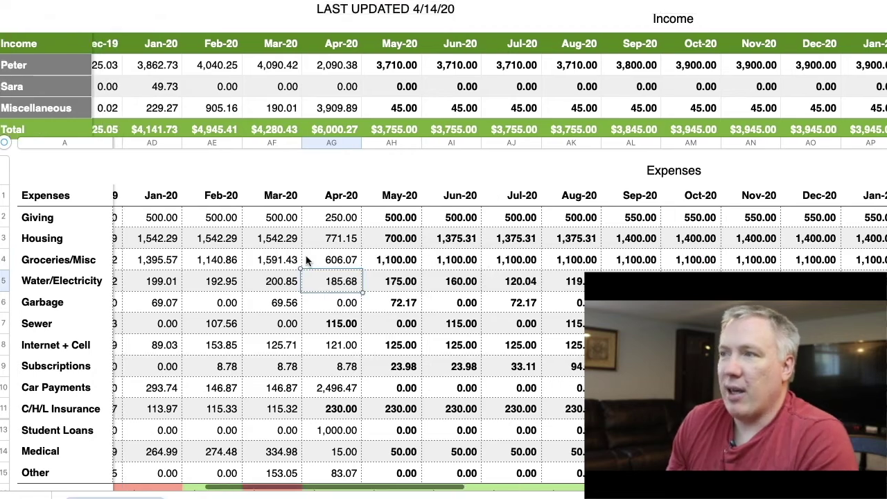
pyautogui.doubleClick(332, 259)
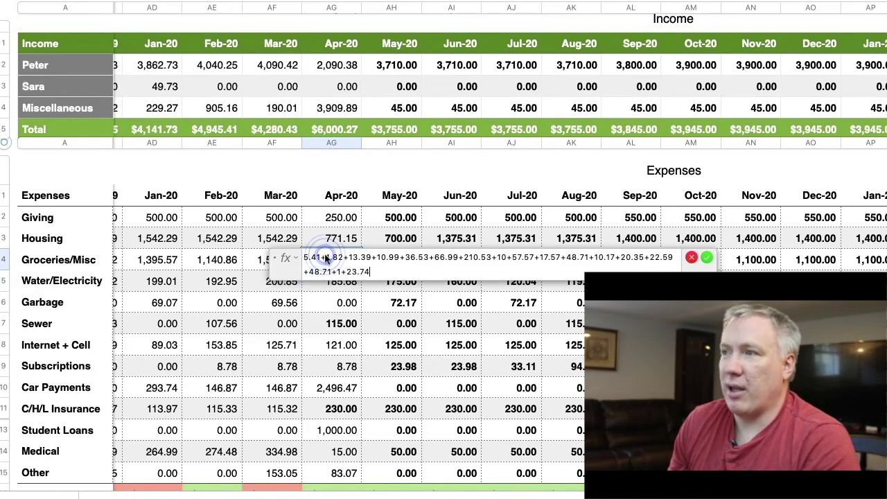
pyautogui.write('+3')
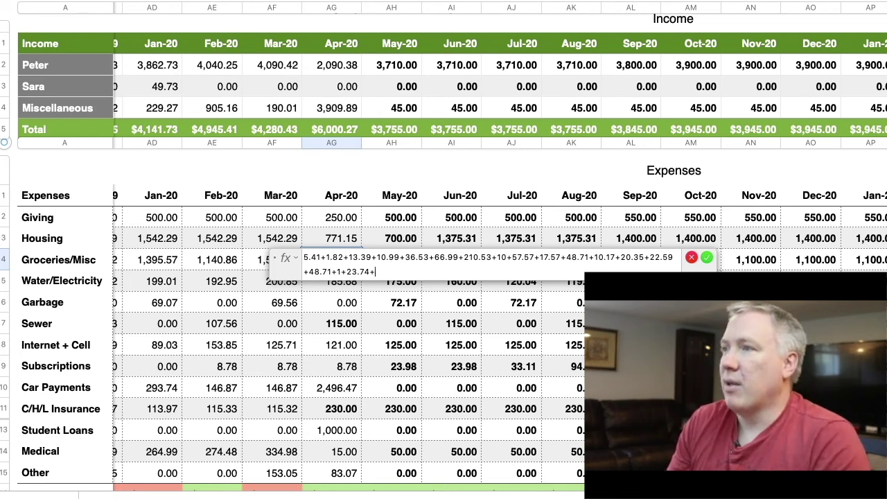
pyautogui.press('Return')
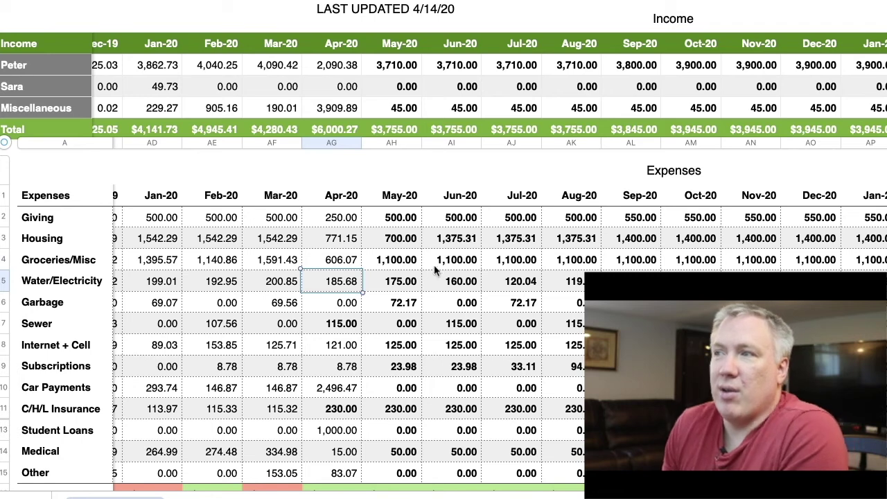
# - Examine the Groceries/Misc expenses around Apr-20 and the earlier months back to Jan-19
pyautogui.hscroll(4, 307, 216)
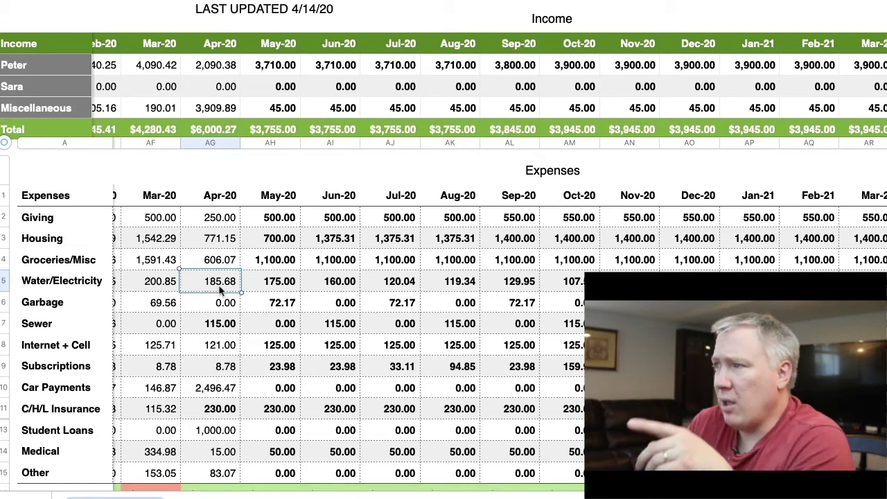
pyautogui.hscroll(-3, 255, 267)
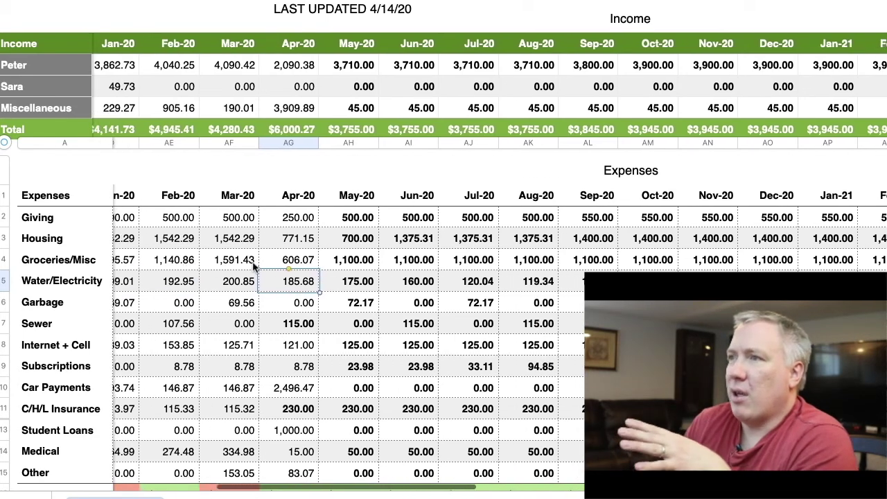
pyautogui.hscroll(5, 253, 263)
pyautogui.hscroll(-2, 257, 266)
pyautogui.hscroll(-12, 256, 267)
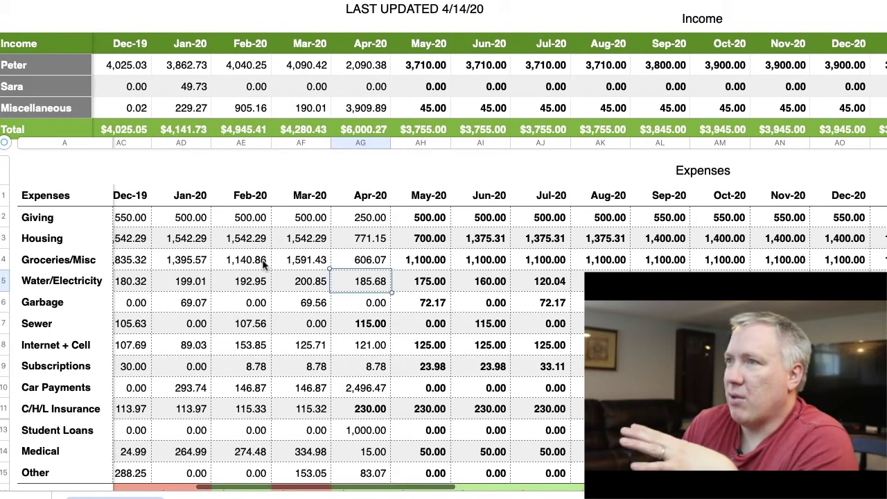
pyautogui.hscroll(-3, 258, 265)
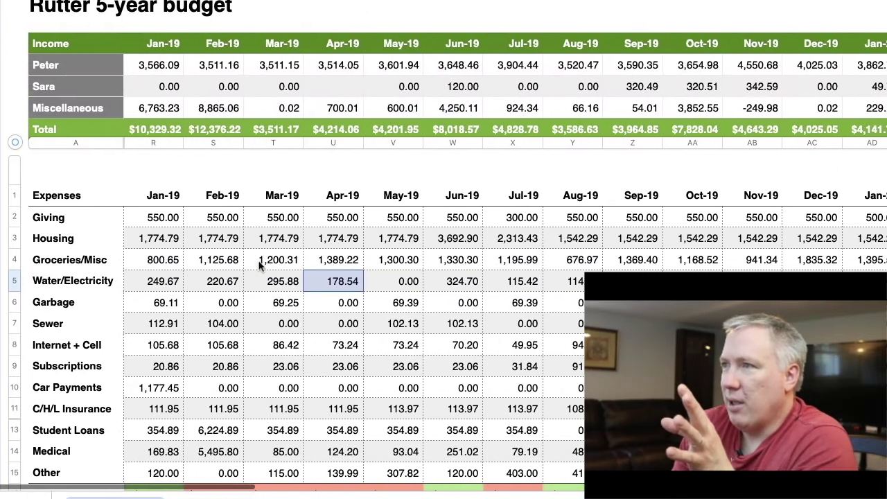
pyautogui.scroll(-1, 189, 236)
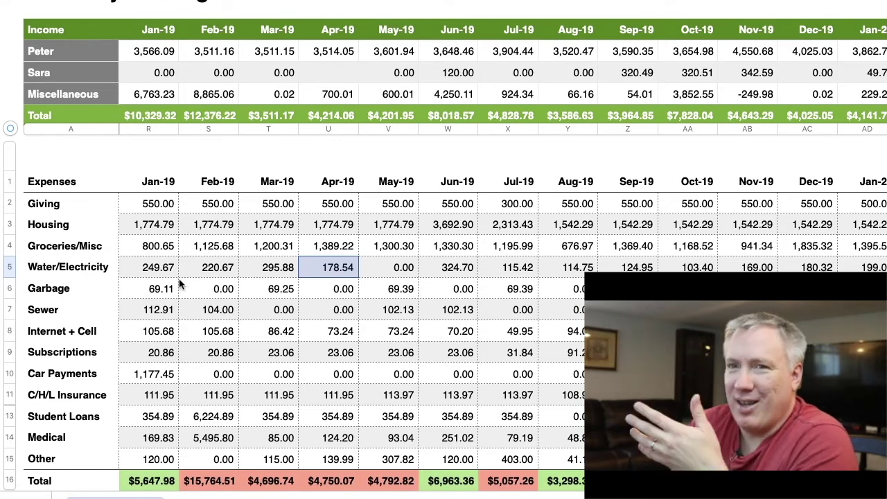
pyautogui.hscroll(1, 188, 271)
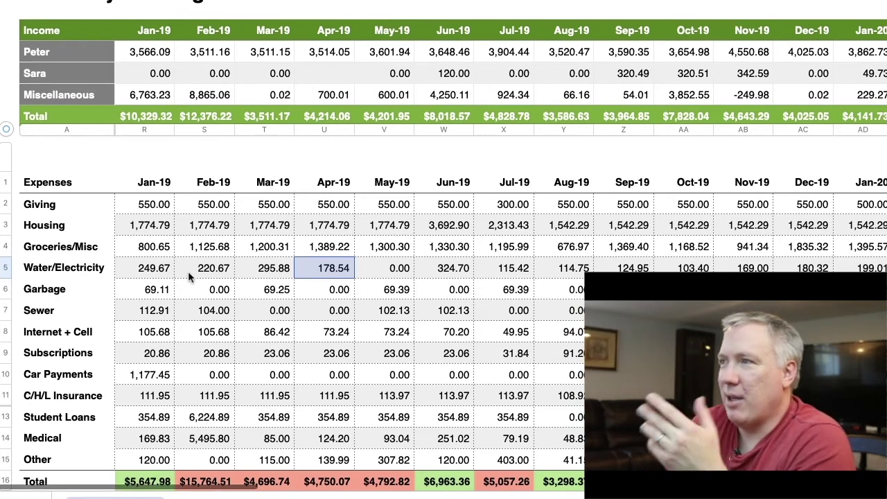
# - Compare the Groceries/Misc expenses for Jul-19, Aug-19 and Sep-19, inspecting the amounts summed in the Sep-19 cell without changing it
pyautogui.click(553, 249)
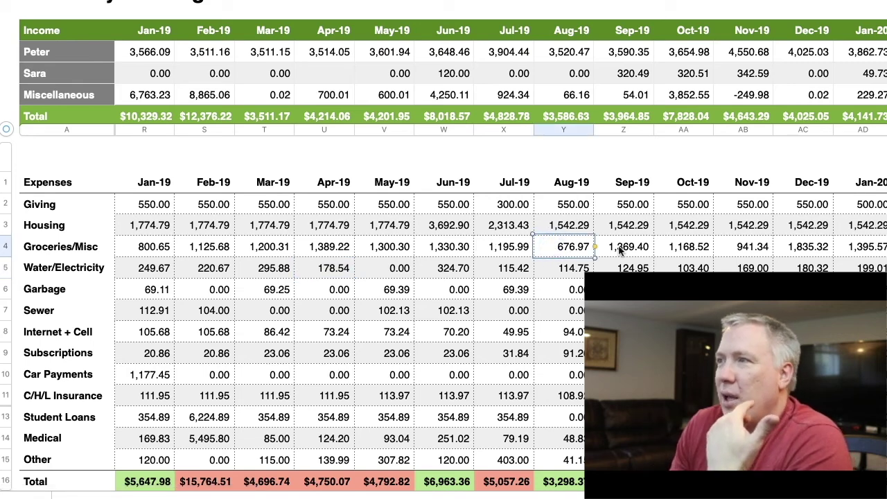
pyautogui.doubleClick(621, 251)
pyautogui.click(518, 250)
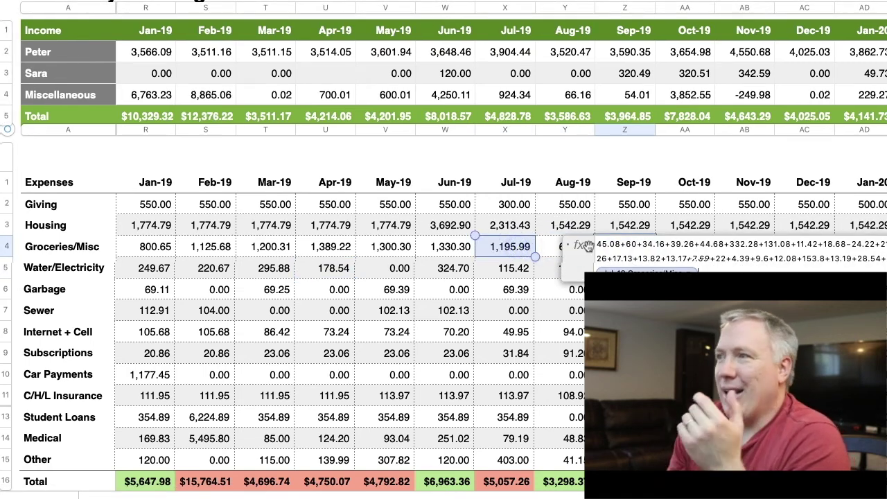
pyautogui.press('Escape')
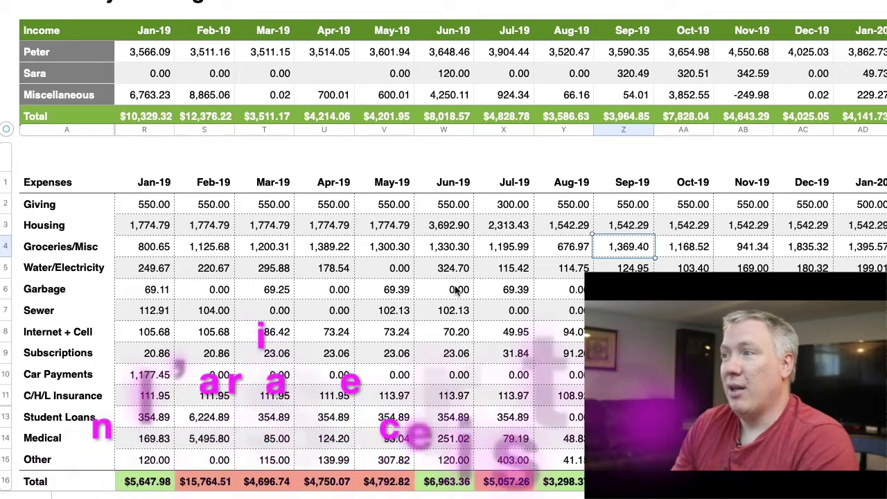
pyautogui.click(504, 247)
pyautogui.click(622, 249)
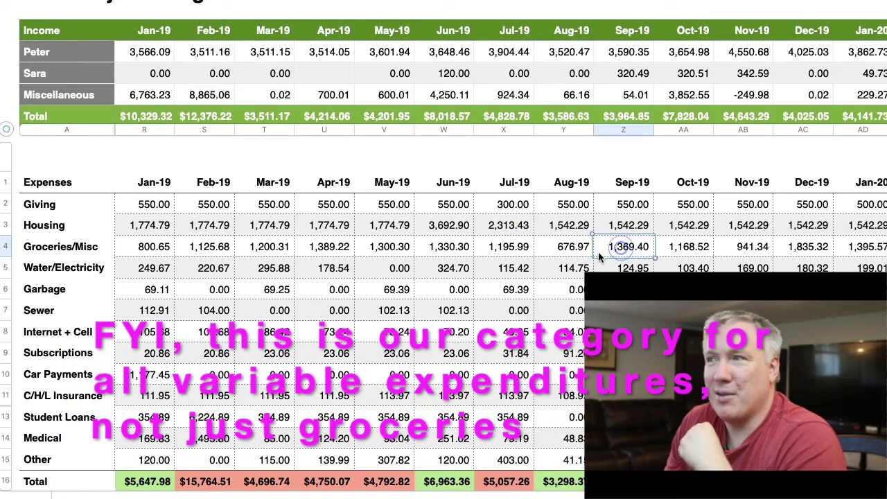
pyautogui.click(578, 252)
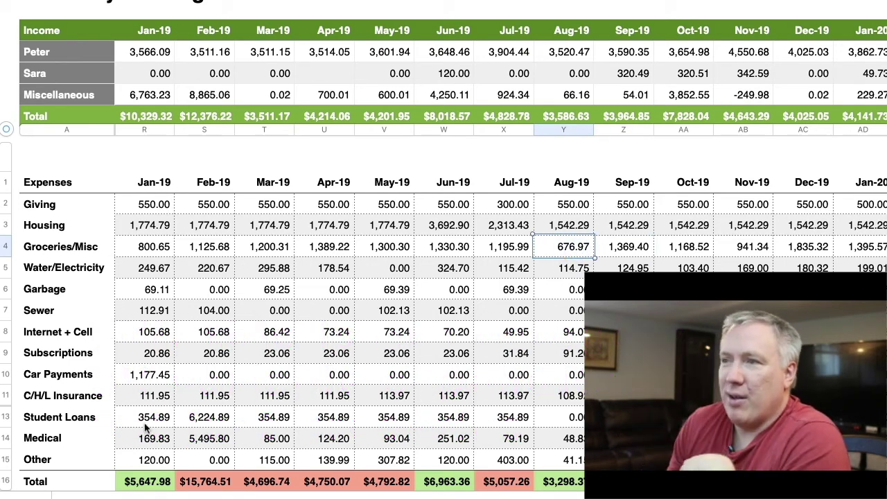
# - Check the Feb-19 Student Loans and Medical expenses against the income totals for Jan-19 and Feb-19
pyautogui.click(200, 416)
pyautogui.moveTo(202, 438); pyautogui.dragTo(208, 442)
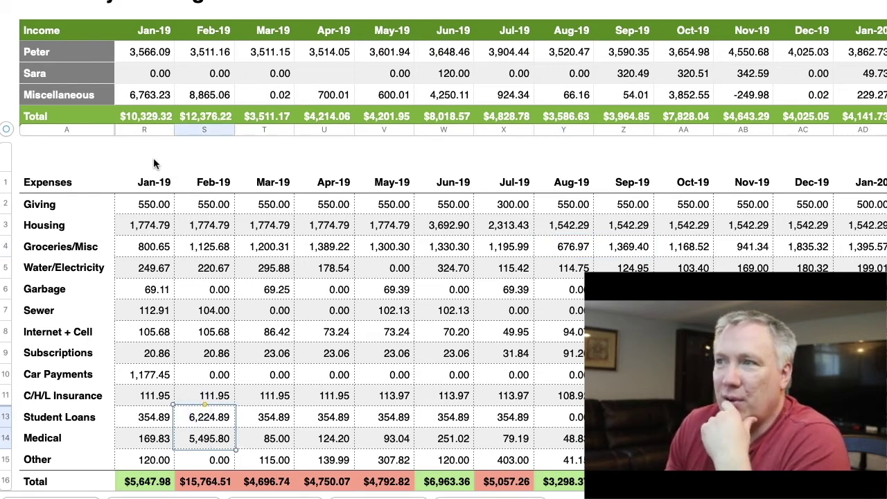
pyautogui.click(135, 119)
pyautogui.moveTo(142, 120); pyautogui.dragTo(221, 125)
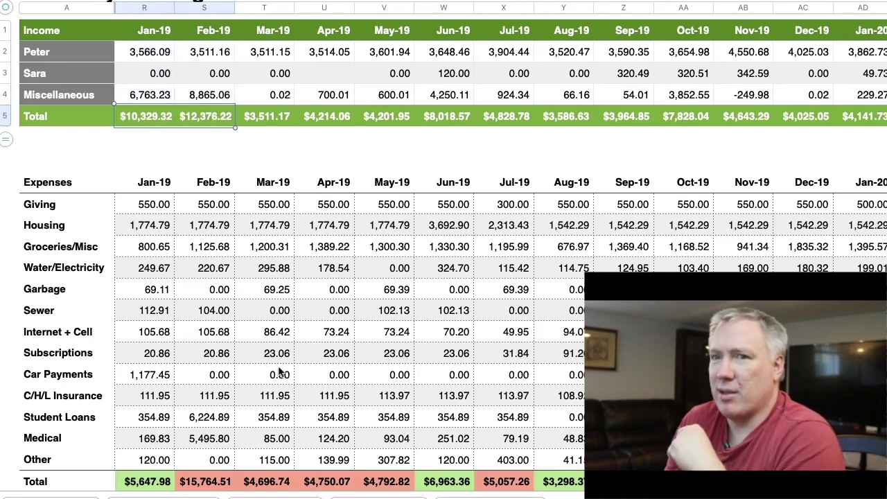
# - Examine the expenses from Aug-19 through the projected months up to Jun-21, focusing on the Groceries/Misc estimates
pyautogui.hscroll(10, 279, 369)
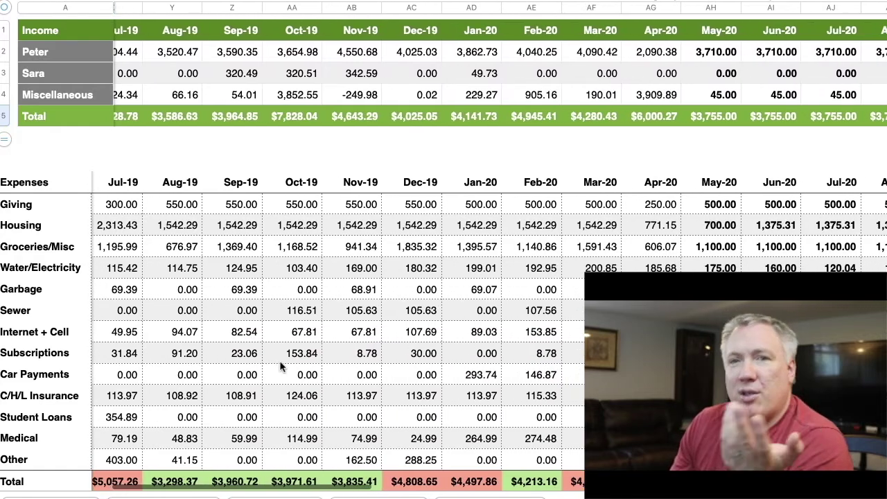
pyautogui.hscroll(10, 284, 361)
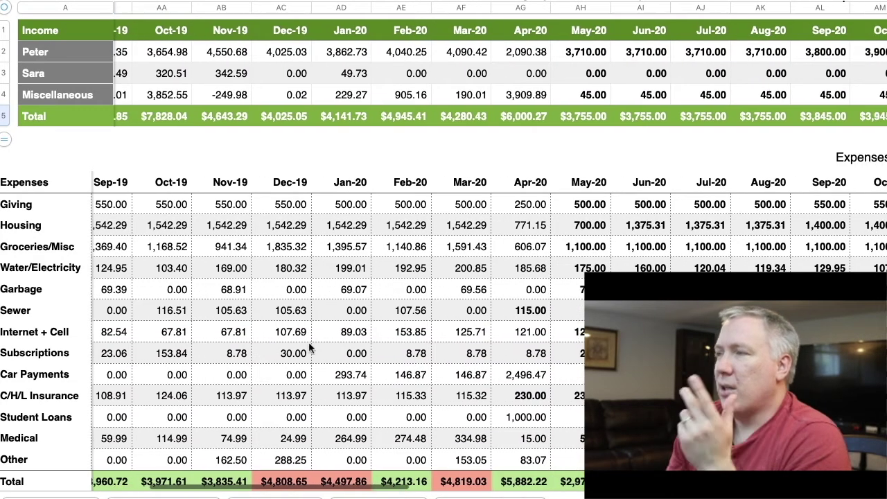
pyautogui.hscroll(2, 305, 347)
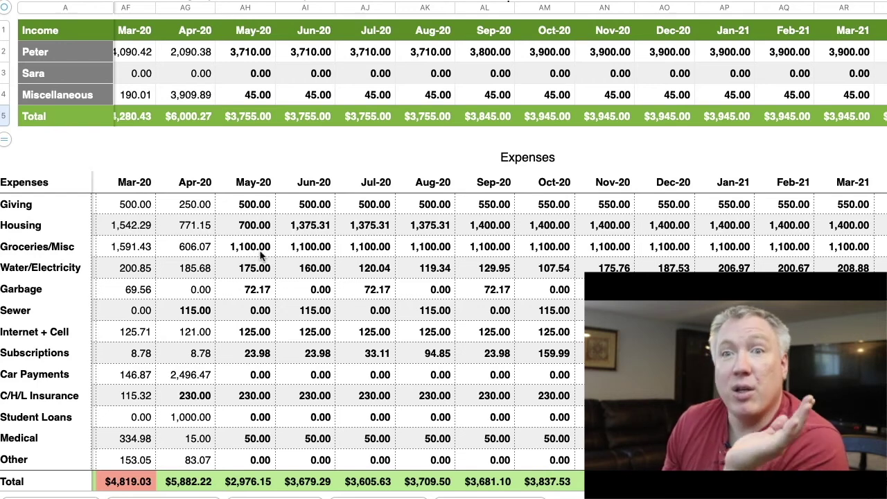
pyautogui.hscroll(5, 262, 257)
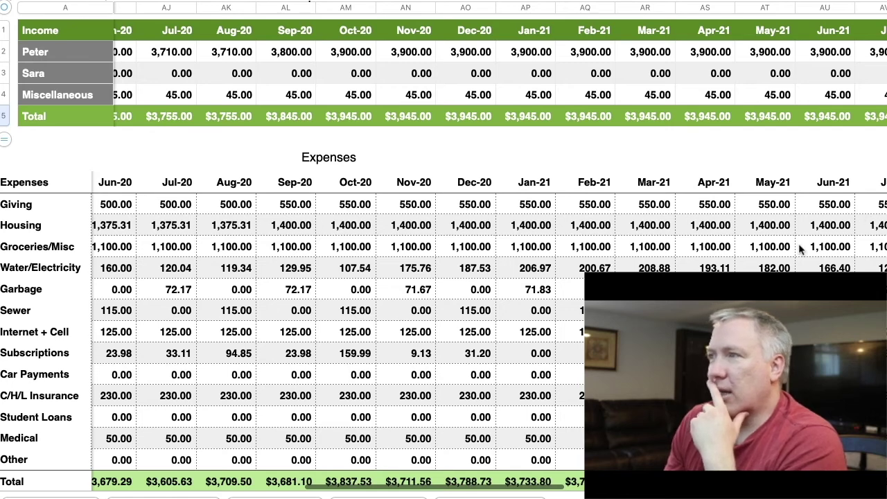
# - Select the Apr-21 Water/Electricity projection and compare it with the Apr-20 amount it refers to
pyautogui.click(708, 267)
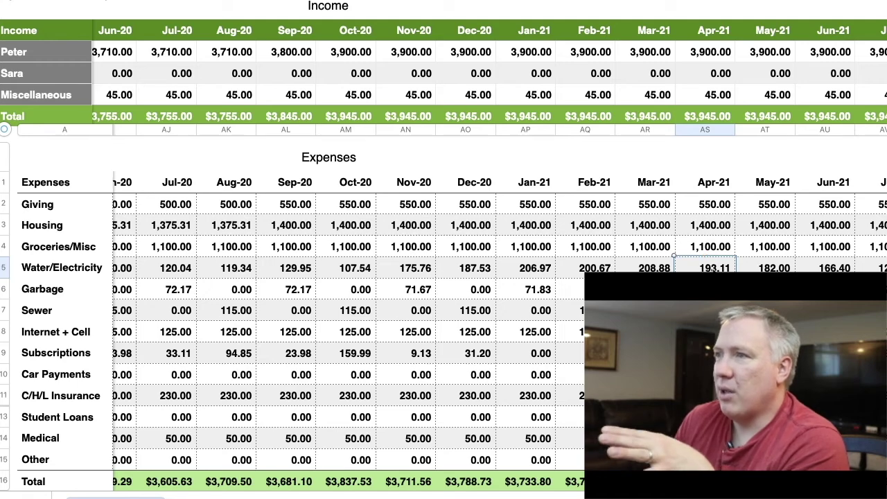
pyautogui.hscroll(-3, 347, 333)
pyautogui.hscroll(-3, 240, 271)
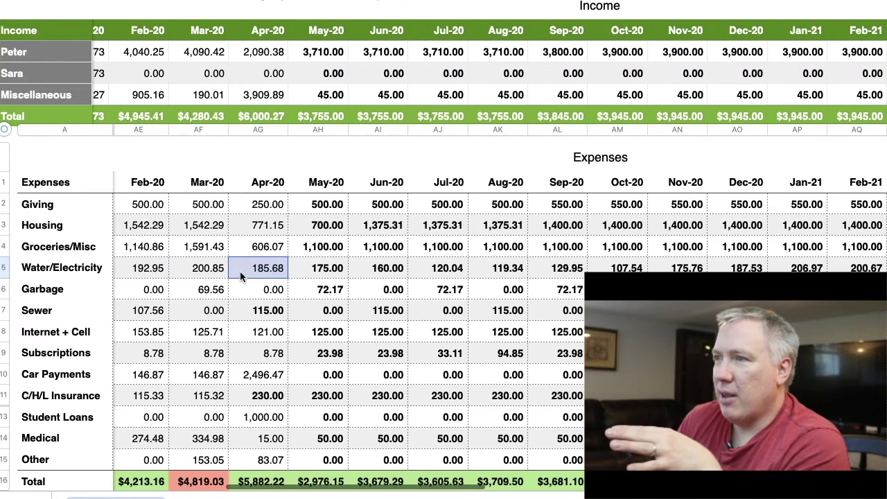
pyautogui.hscroll(5, 271, 277)
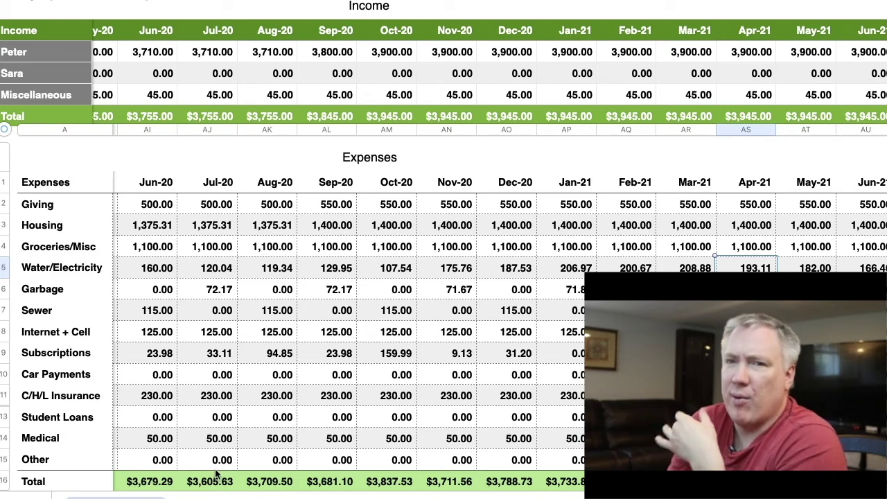
# - Examine the projected expense totals from Jun-20 through Aug-22
pyautogui.hscroll(9, 491, 363)
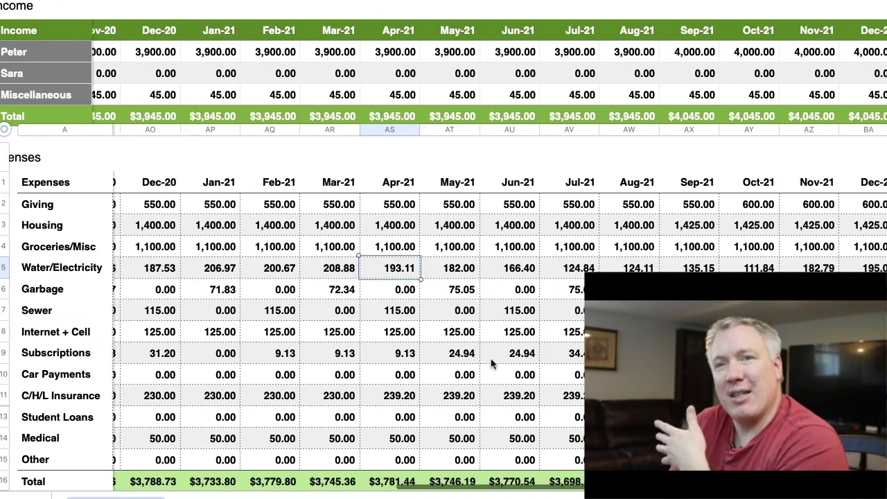
pyautogui.hscroll(10, 491, 363)
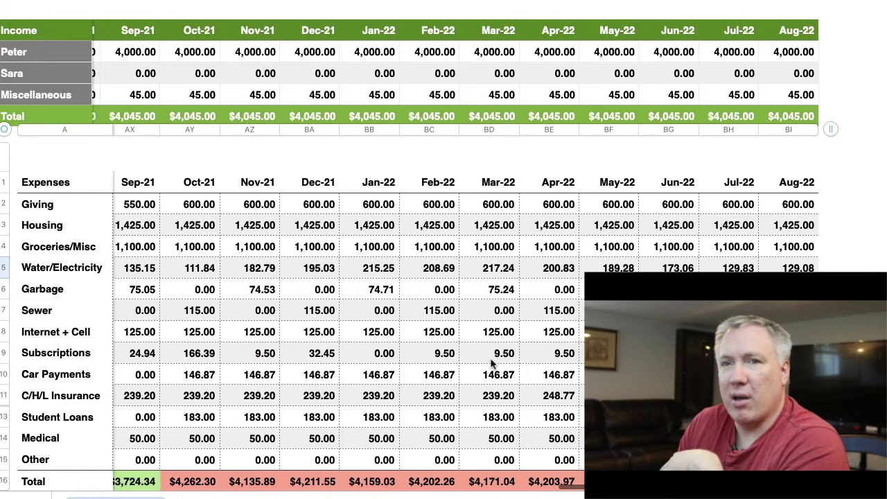
pyautogui.hscroll(-12, 491, 365)
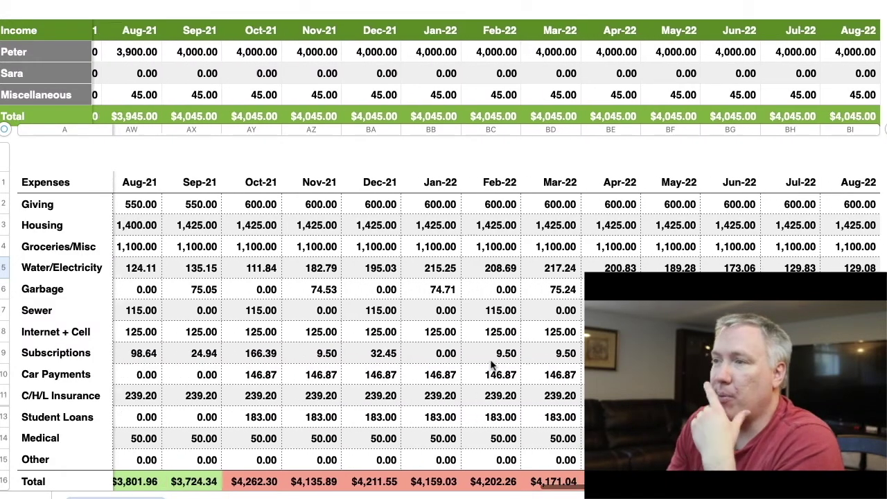
pyautogui.scroll(-1, 322, 322)
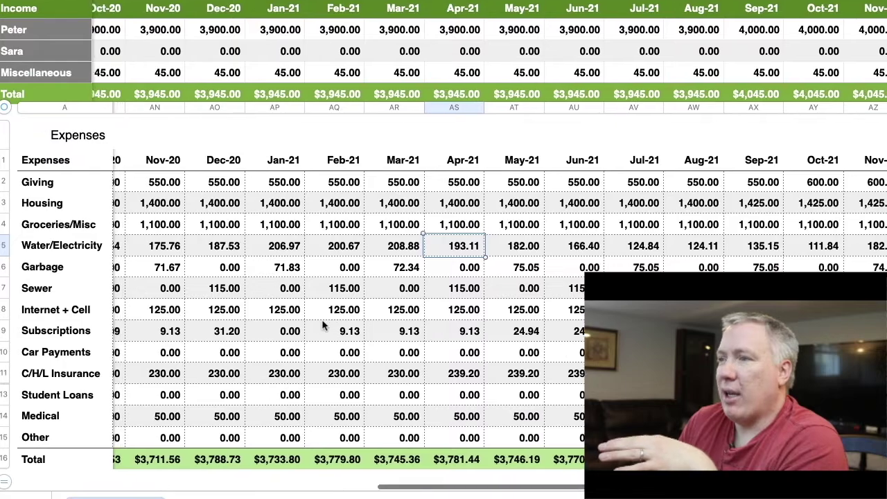
pyautogui.hscroll(1, 210, 343)
pyautogui.hscroll(-1, 165, 475)
pyautogui.hscroll(3, 166, 474)
pyautogui.hscroll(8, 168, 474)
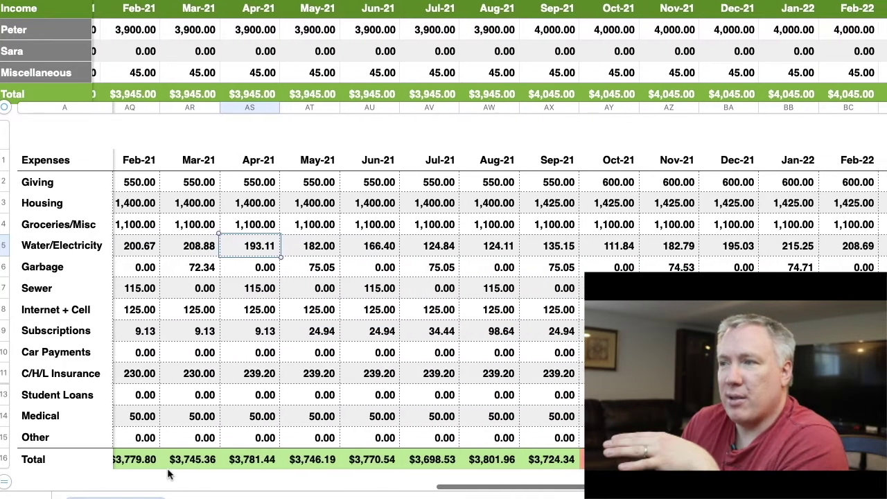
# - Compare the expense totals and NET values for the projected months from Sep-21 onward
pyautogui.hscroll(3, 203, 469)
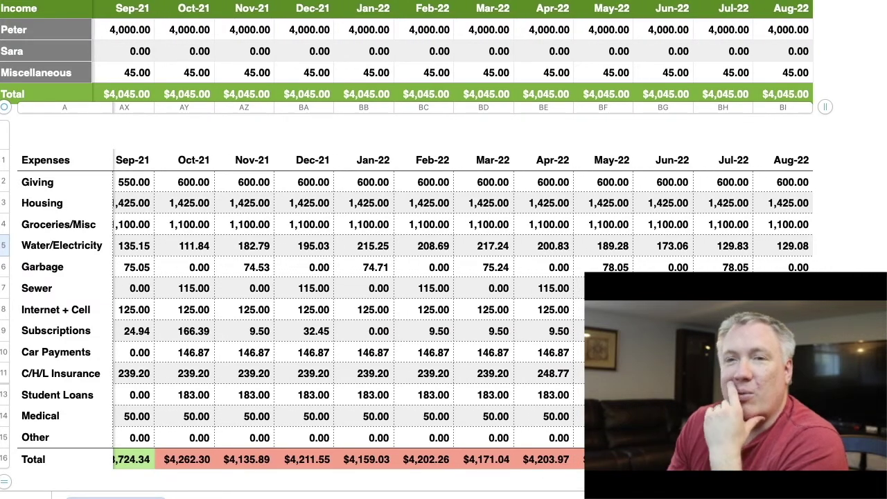
pyautogui.scroll(-3, 233, 485)
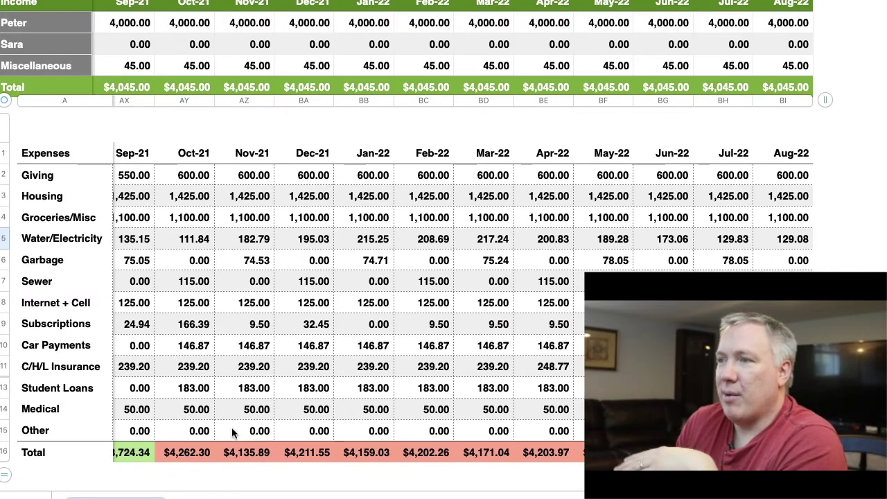
pyautogui.scroll(-2, 232, 431)
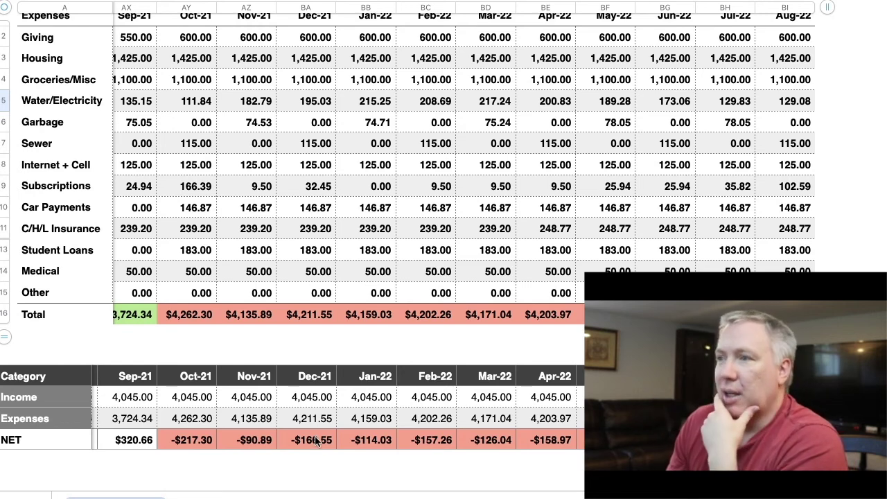
pyautogui.scroll(1, 341, 379)
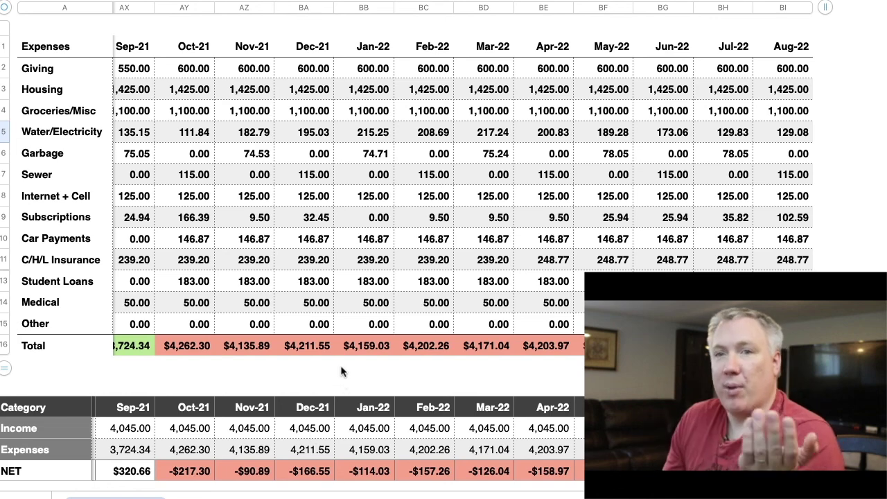
# - Review the projected expenses back from Dec-21 to Apr-20, together with the recorded income and expenses since Dec-19
pyautogui.scroll(1, 339, 344)
pyautogui.hscroll(-1, 339, 344)
pyautogui.hscroll(-10, 406, 272)
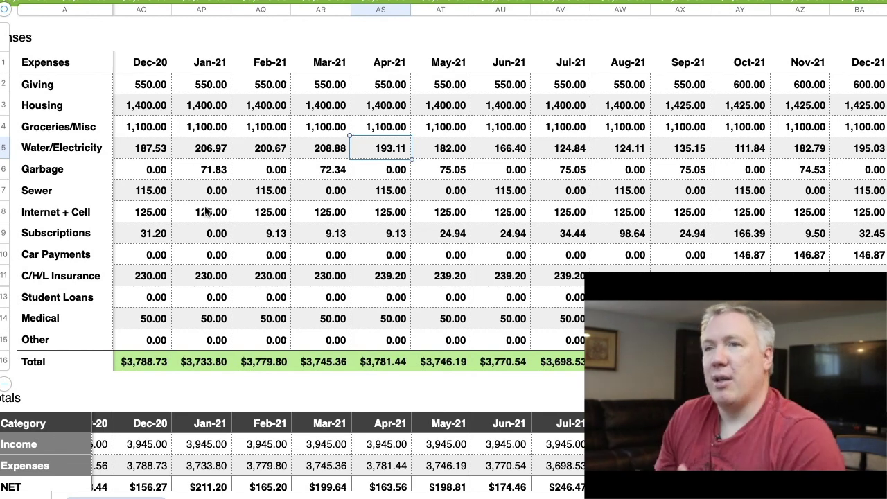
pyautogui.scroll(3, 326, 178)
pyautogui.hscroll(-6, 312, 194)
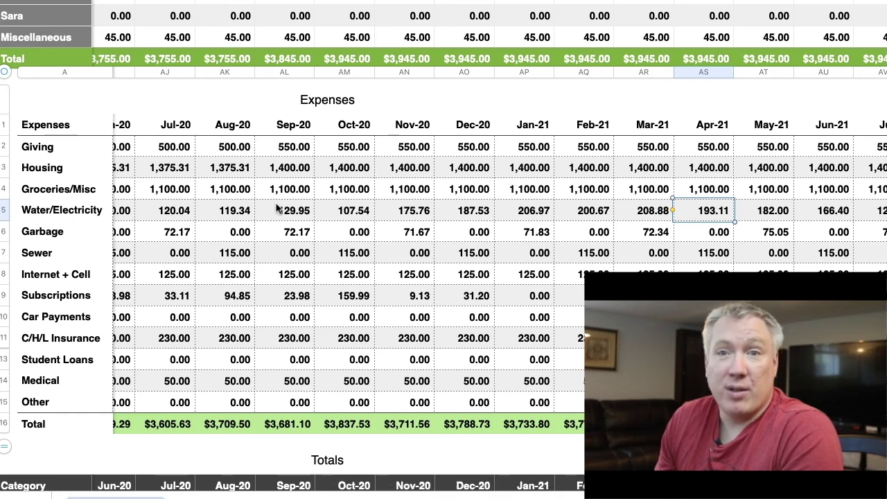
pyautogui.scroll(-1, 277, 208)
pyautogui.hscroll(-2, 277, 208)
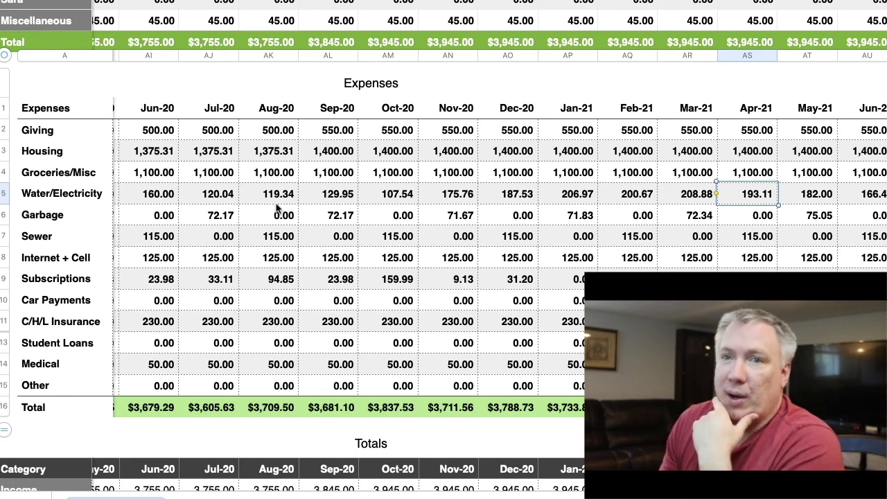
pyautogui.press('Left')
pyautogui.press('Left')
pyautogui.press('Left')
pyautogui.press('Left')
pyautogui.press('Left')
pyautogui.press('Left')
pyautogui.press('Left')
pyautogui.press('Left')
pyautogui.press('Left')
pyautogui.press('Left')
pyautogui.press('Left')
pyautogui.press('Left')
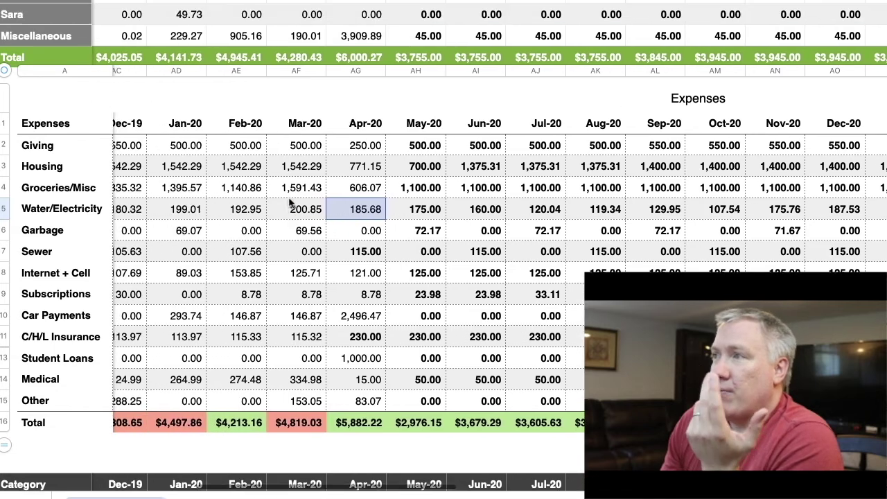
pyautogui.scroll(3, 290, 203)
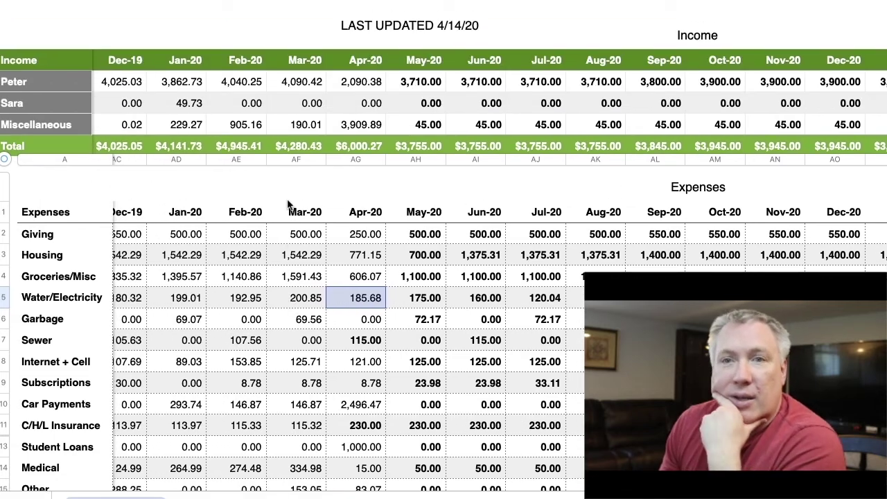